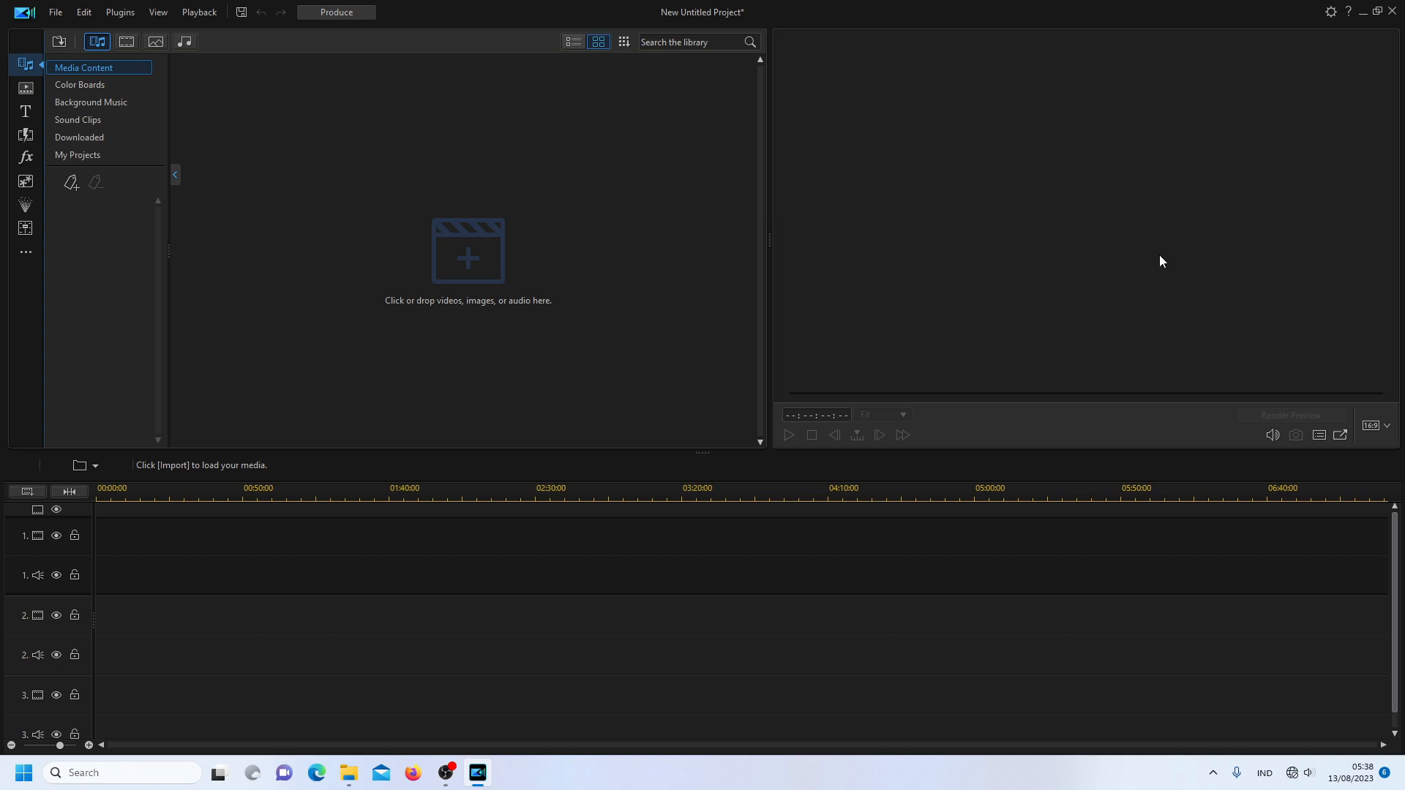
Place the NewBlue Titler Pro 1.5 title at the start of video track 1
{"action": "key", "text": "F7"}
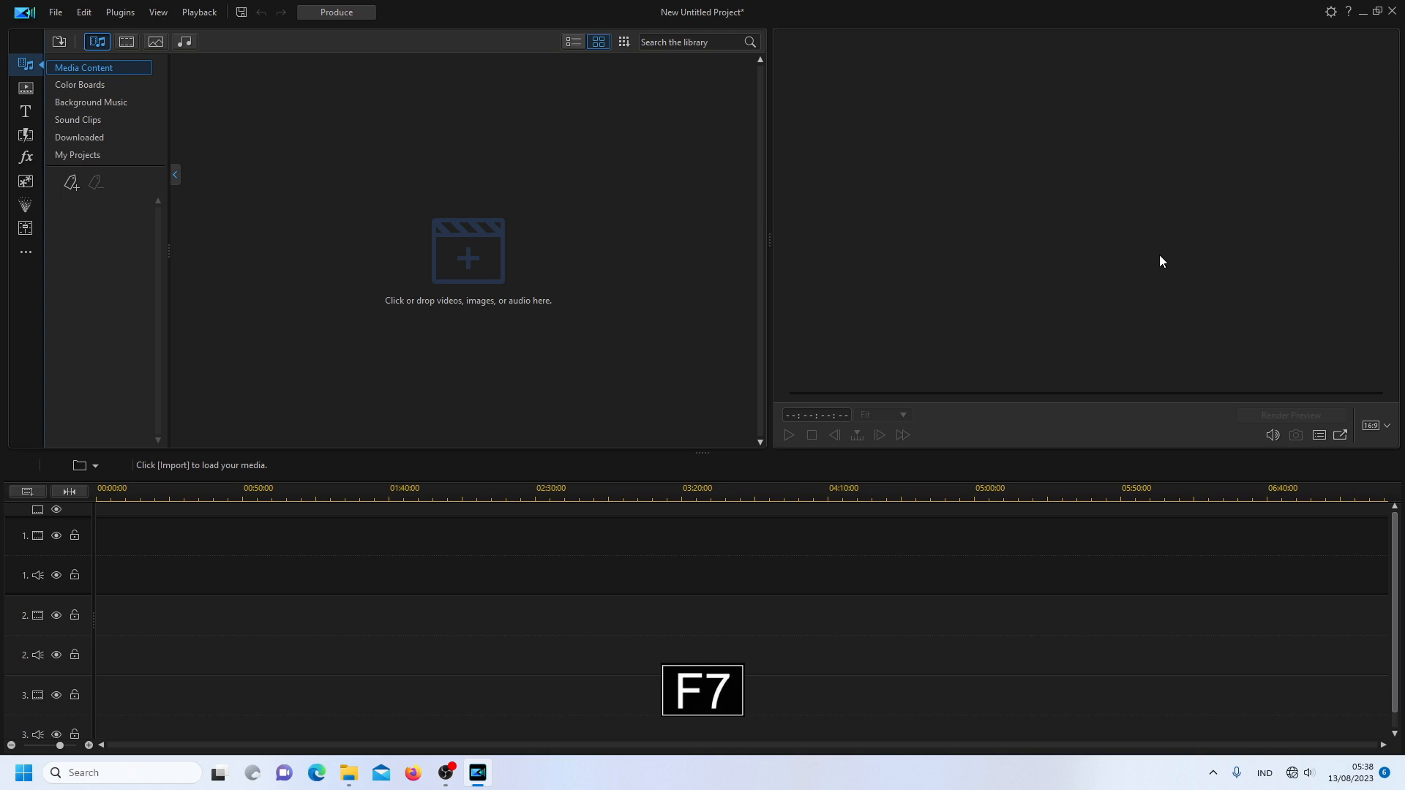
{"action": "left_click", "coordinate": [34, 113]}
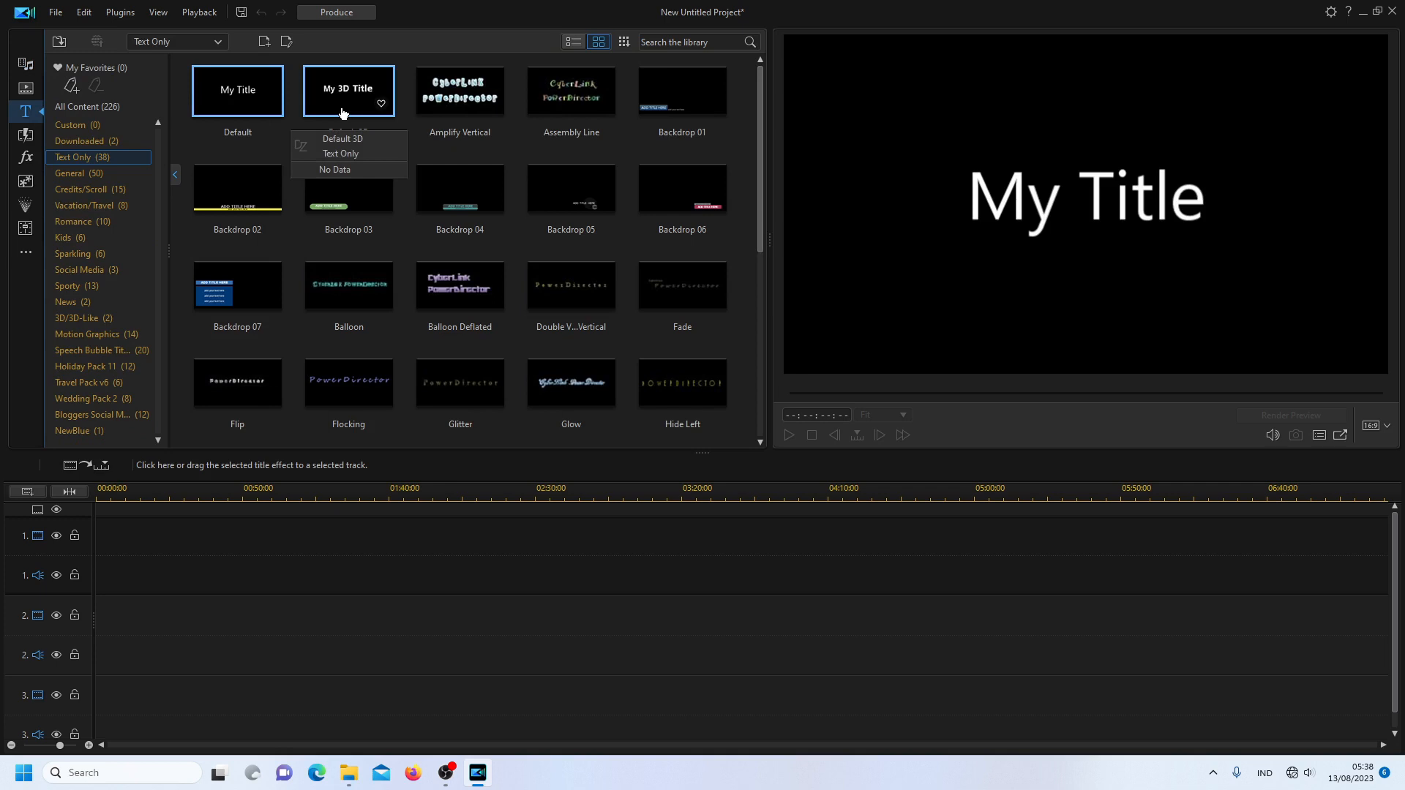
{"action": "left_click", "coordinate": [70, 437]}
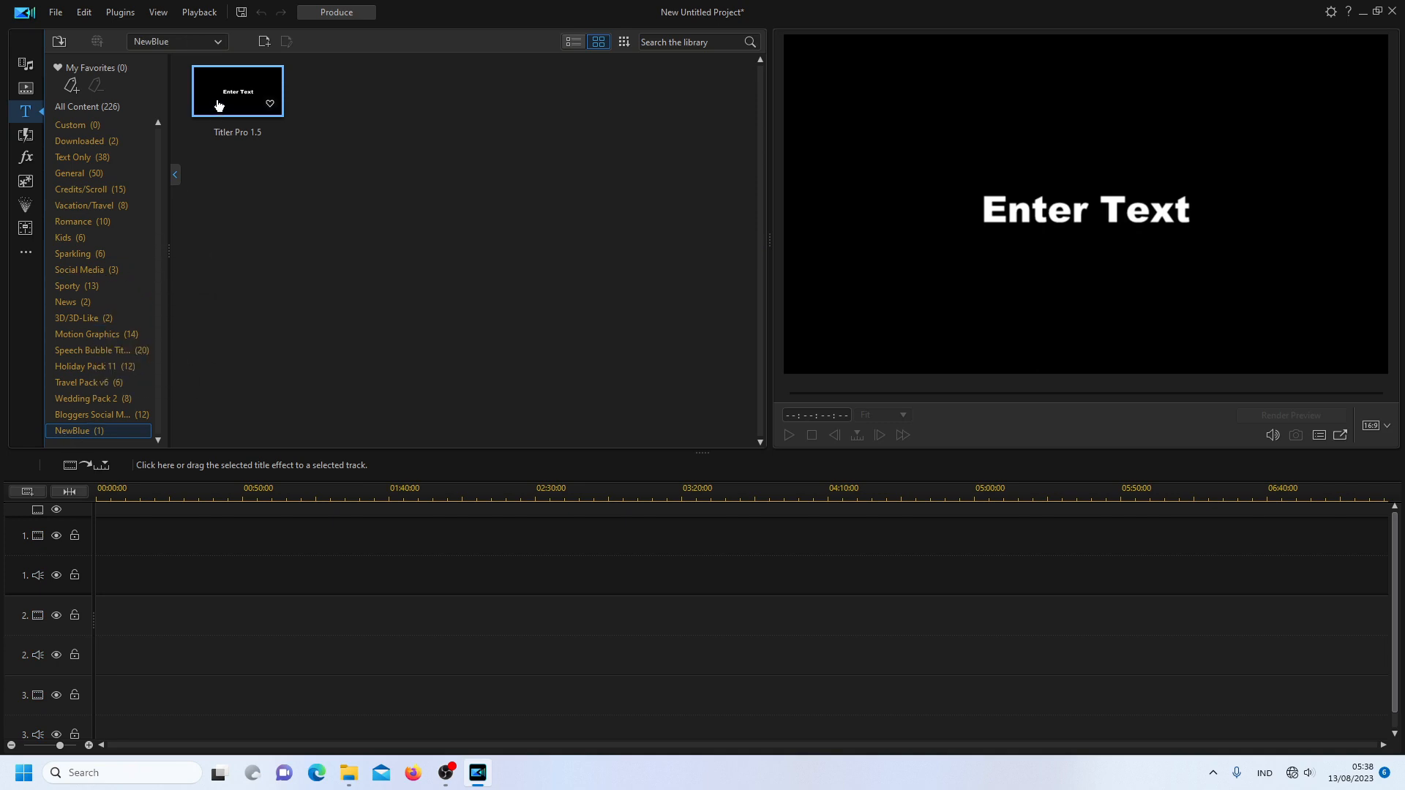
{"action": "left_click_drag", "start_coordinate": [219, 107], "coordinate": [86, 534]}
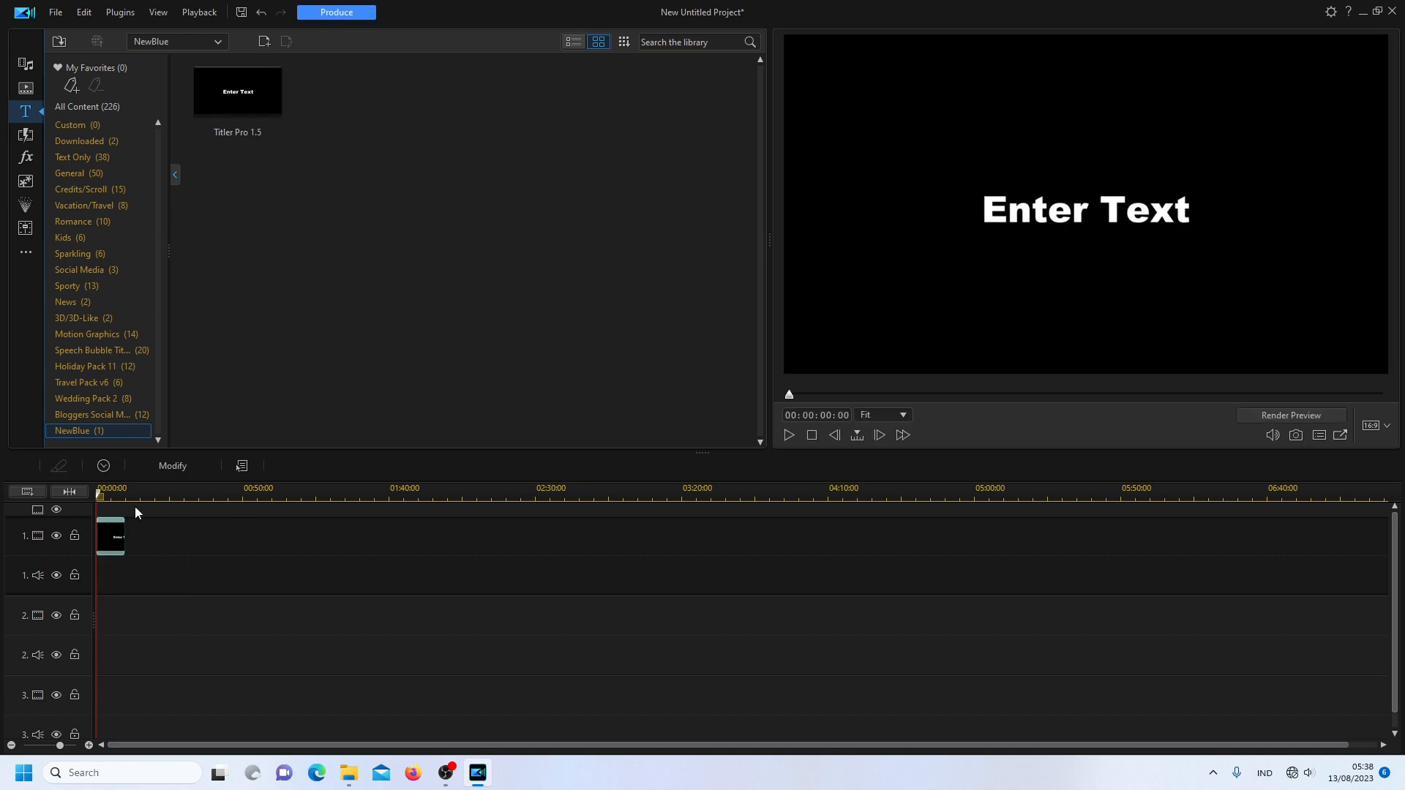
Set the Titler Pro clip's duration to 5 seconds
{"action": "left_click_drag", "start_coordinate": [147, 496], "coordinate": [732, 500]}
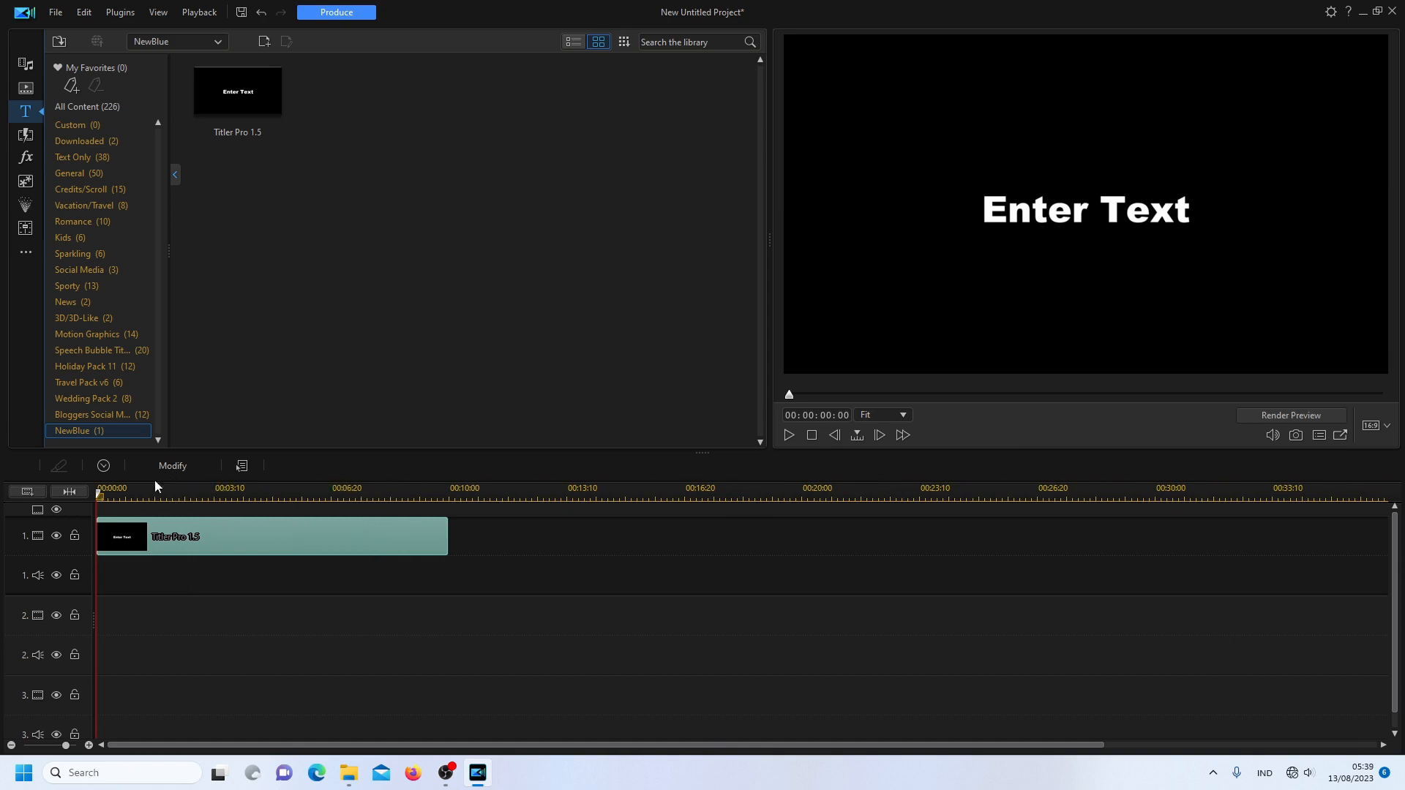
{"action": "left_click", "coordinate": [103, 466]}
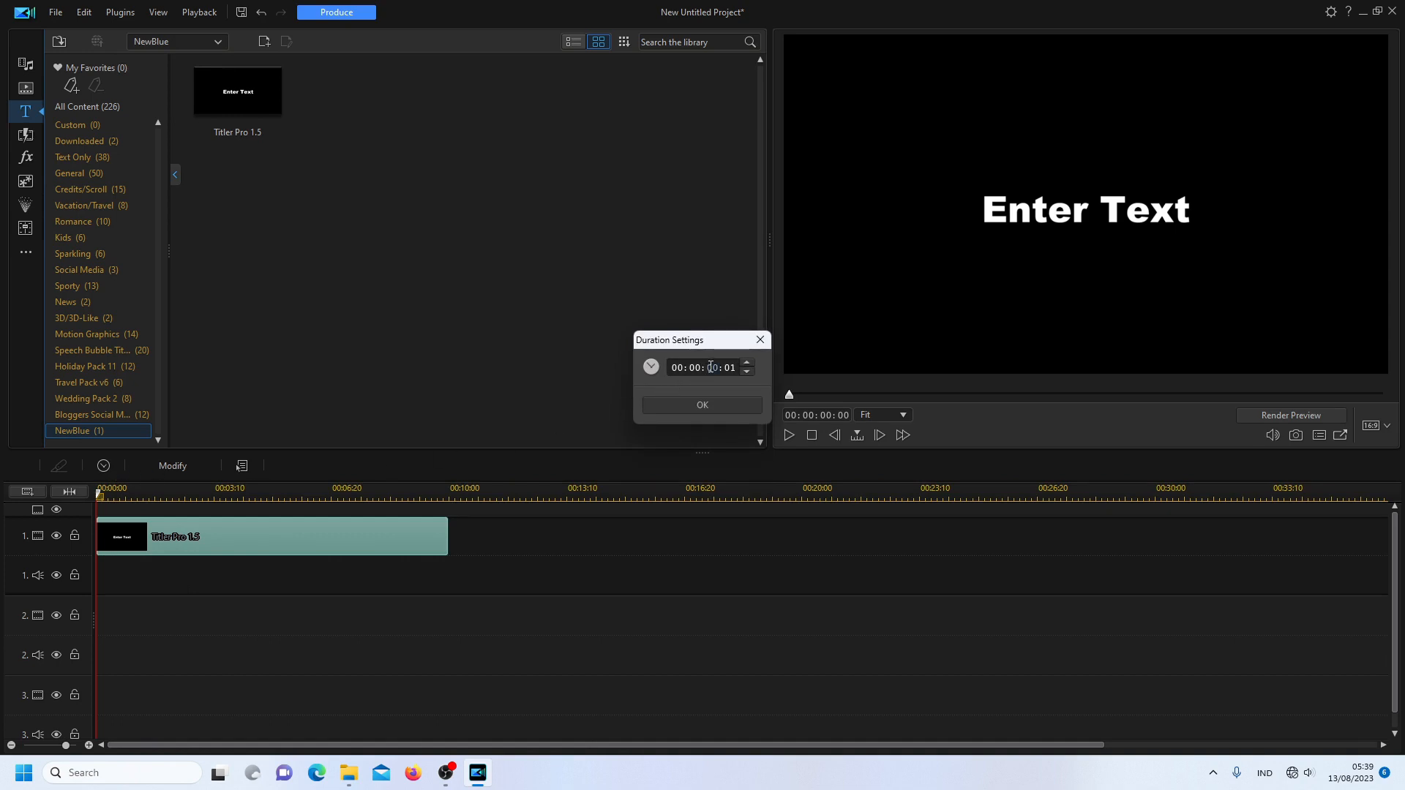
{"action": "left_click", "coordinate": [714, 405]}
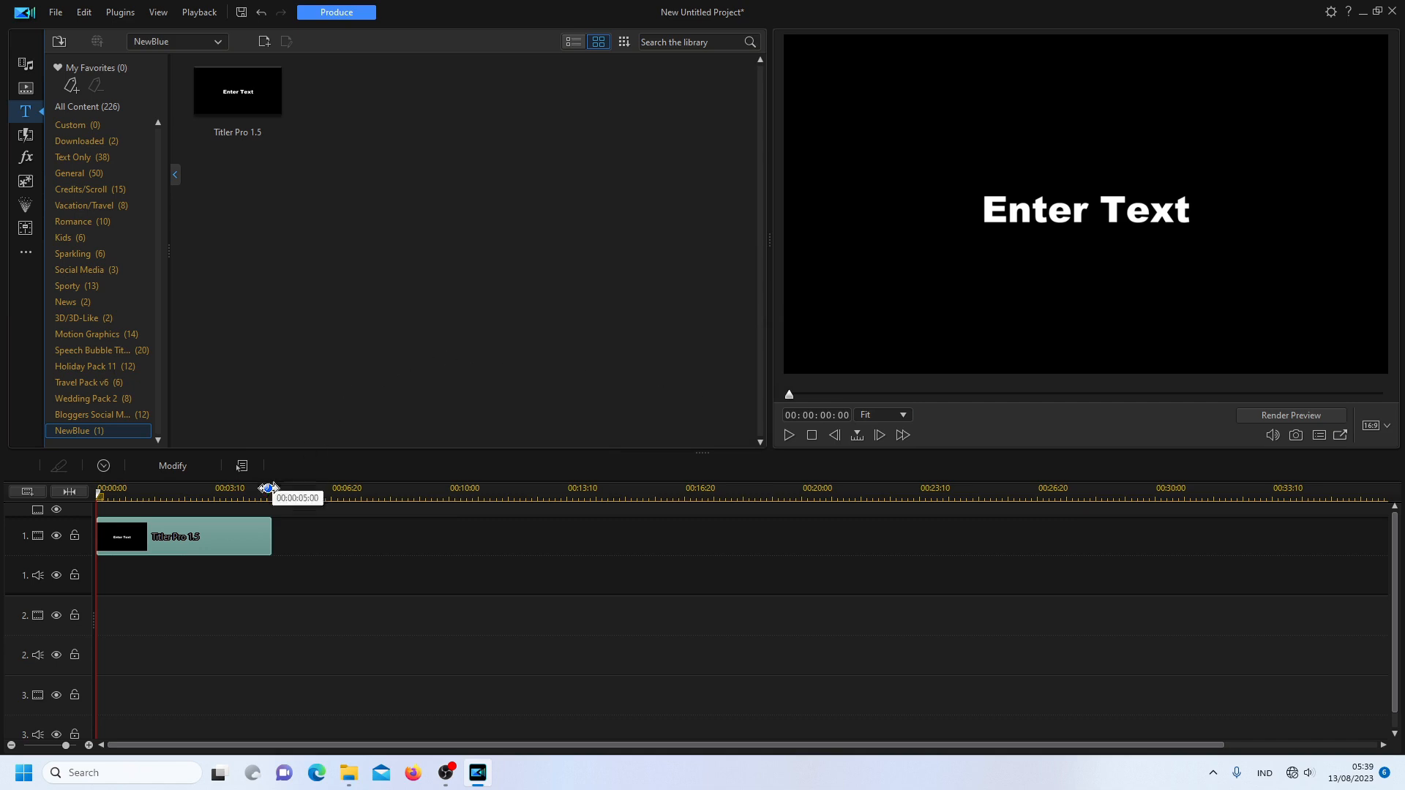
Open the title clip in a maximized NewBlue Titler Pro window and duplicate its "Enter Text" paragraph
{"action": "double_click", "coordinate": [214, 547]}
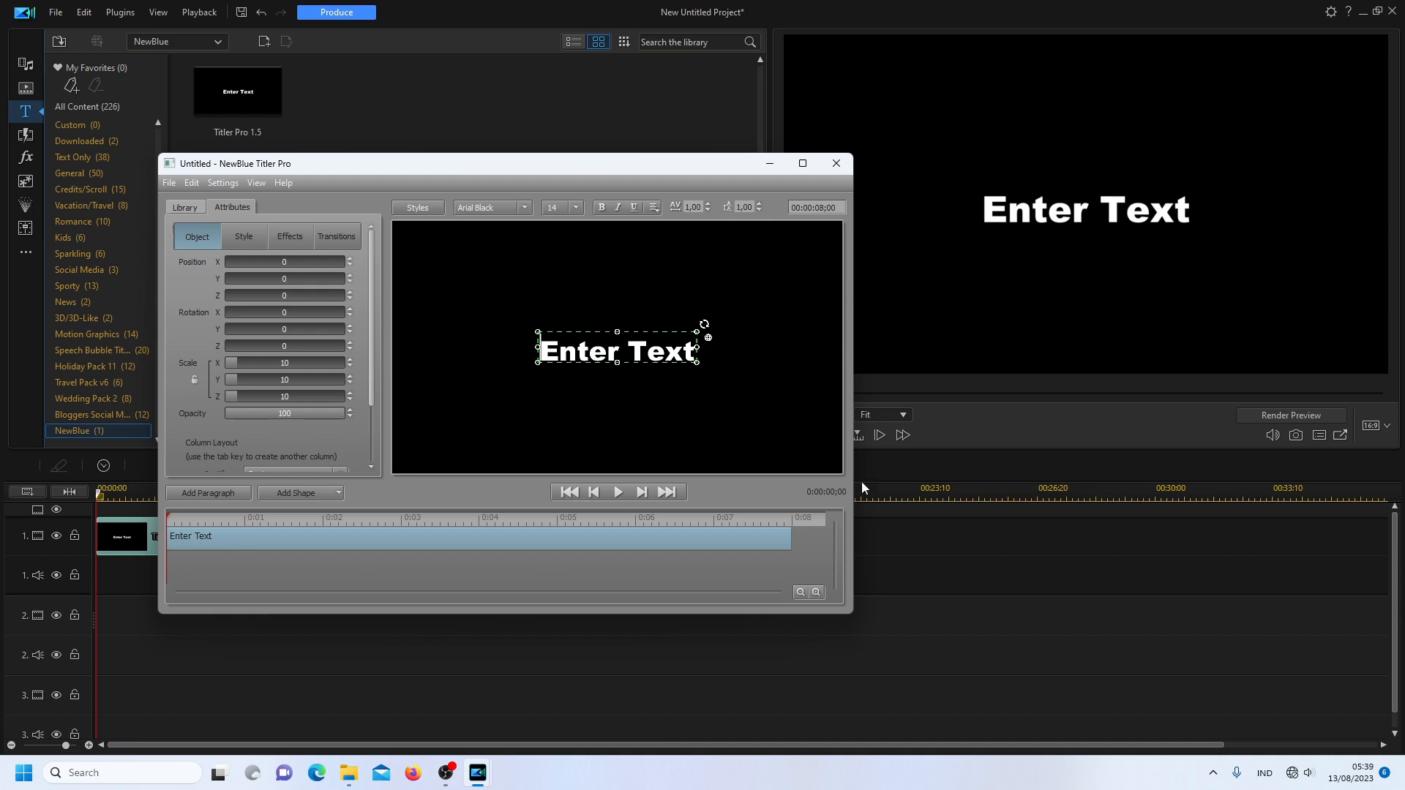
{"action": "left_click", "coordinate": [802, 163]}
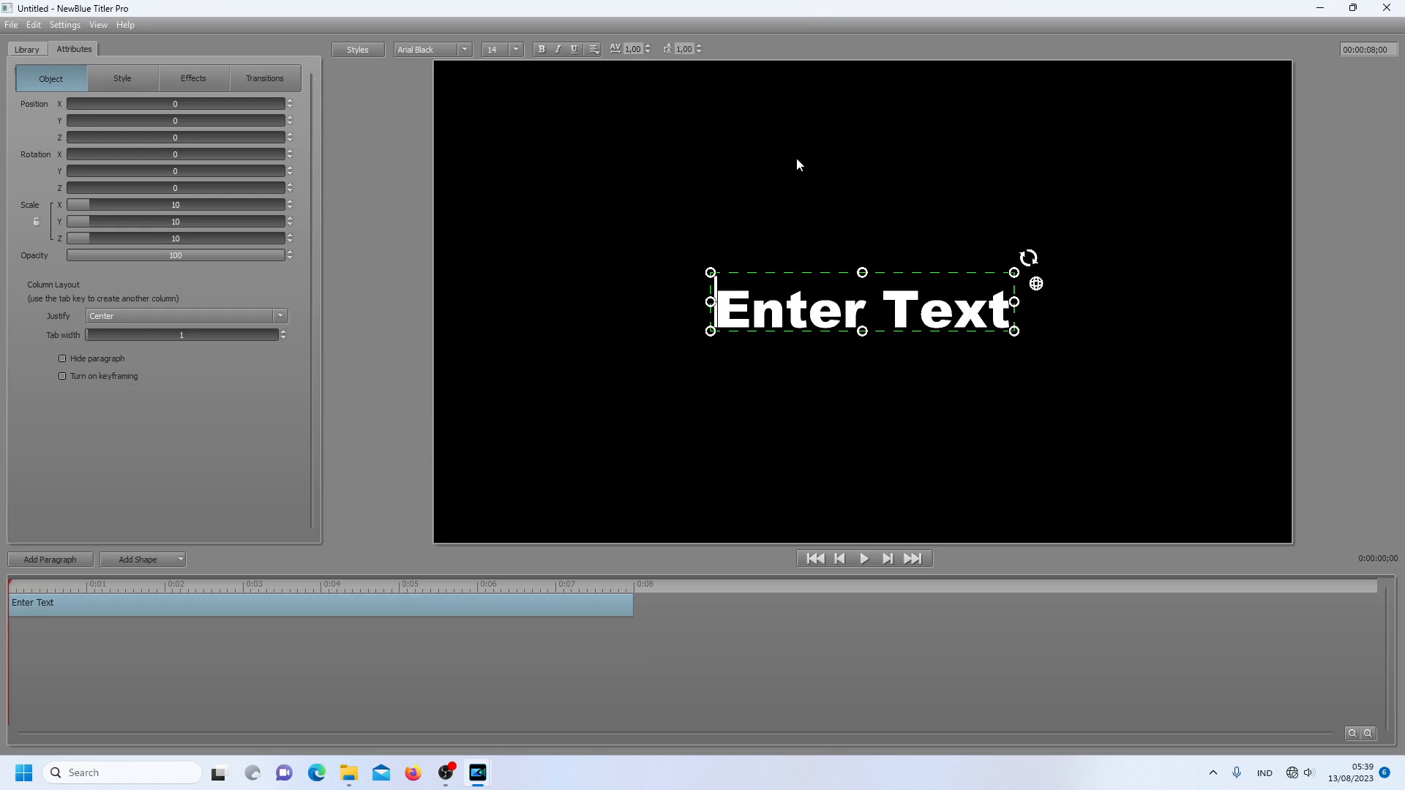
{"action": "right_click", "coordinate": [769, 300]}
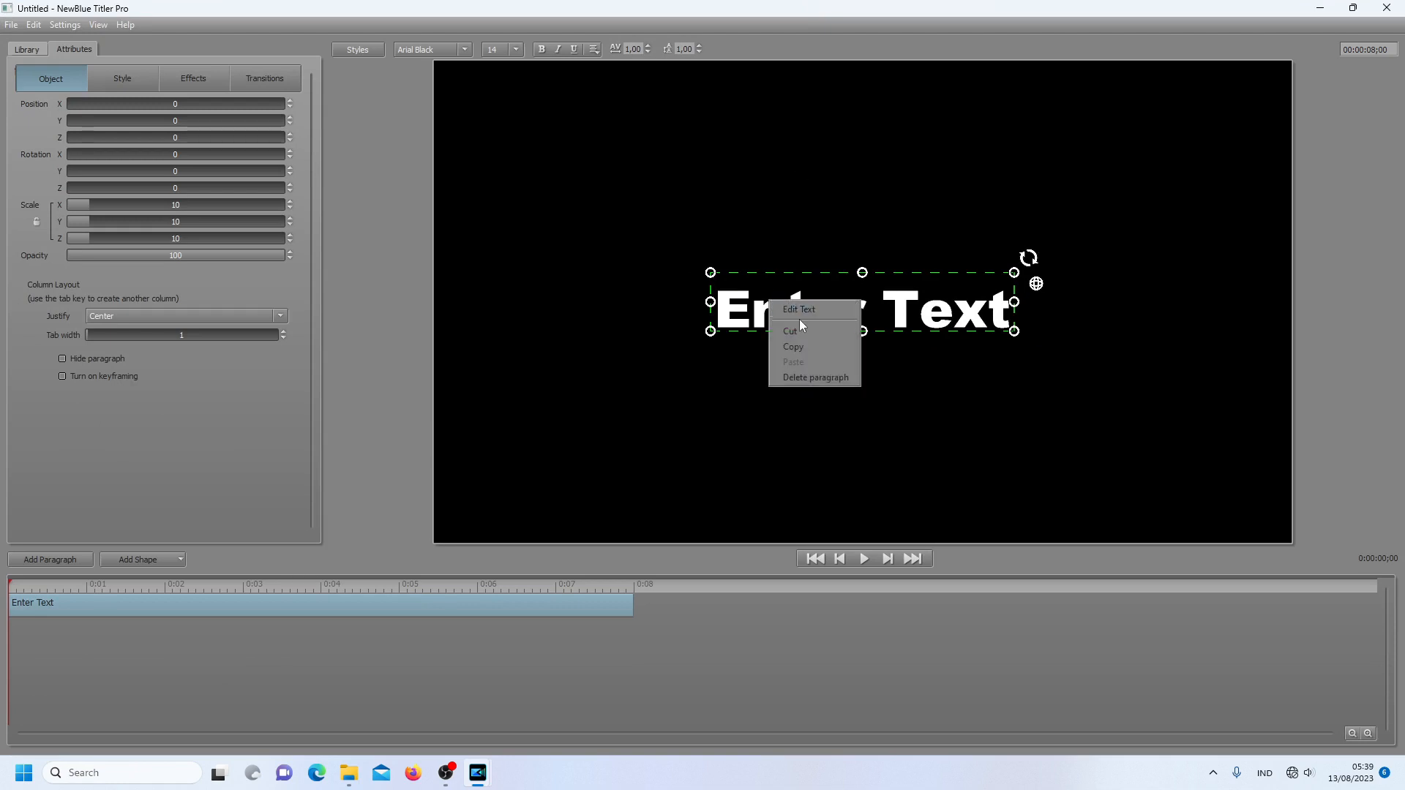
{"action": "left_click", "coordinate": [801, 344]}
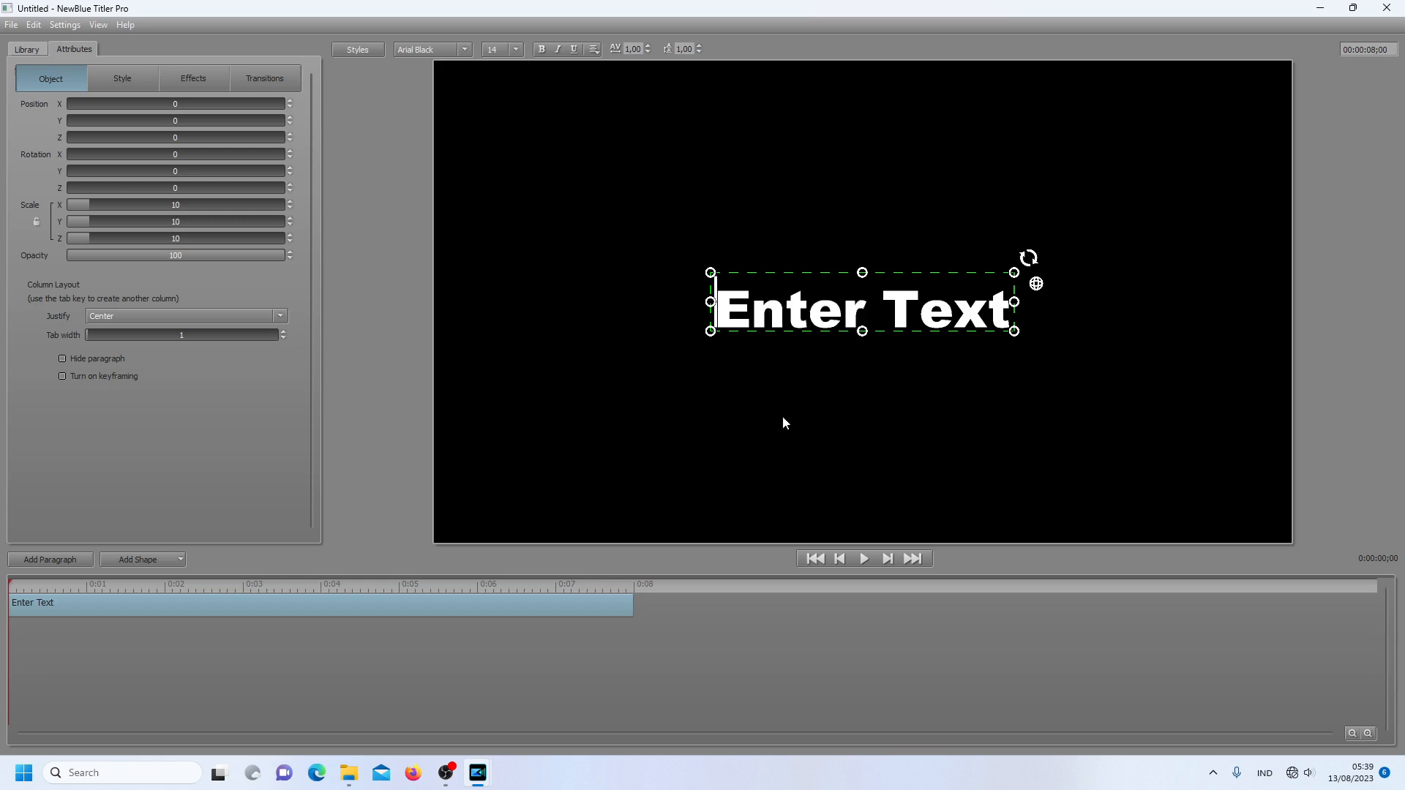
{"action": "left_click", "coordinate": [770, 617]}
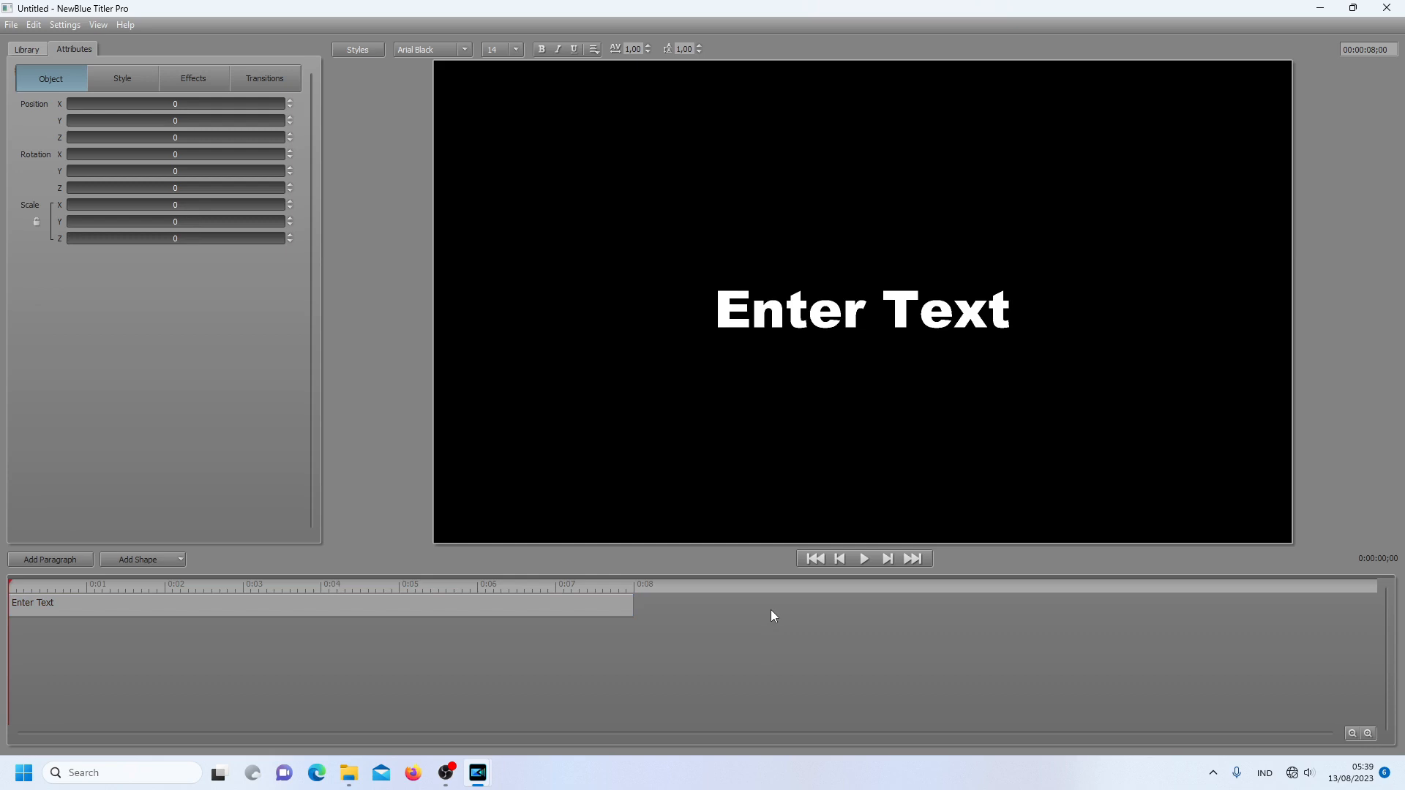
{"action": "key", "text": "ctrl+v"}
{"action": "key", "text": "ctrl+v"}
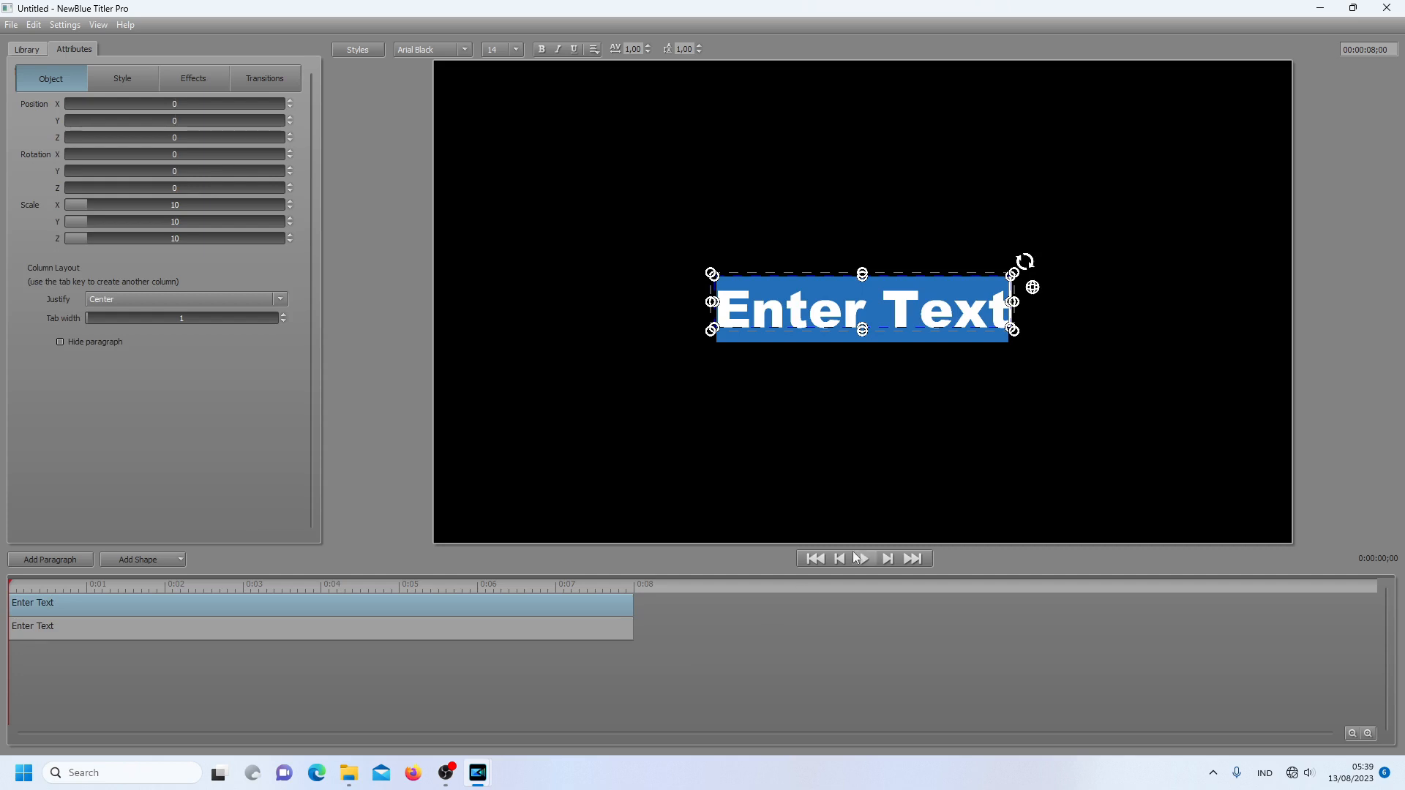
{"action": "left_click", "coordinate": [874, 490]}
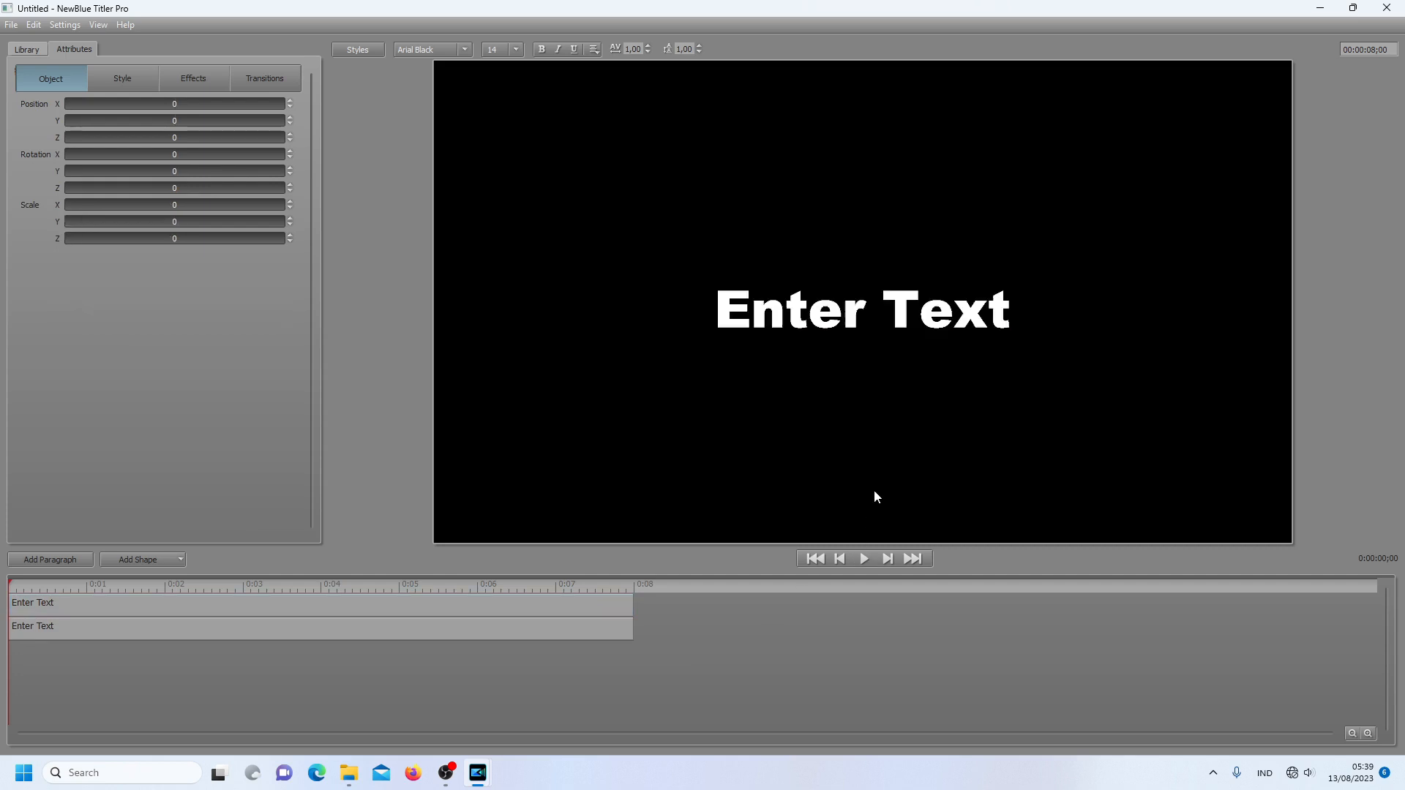
Separate the two overlapping "Enter Text" paragraphs, placing them side by side at the middle height of the frame
{"action": "left_click", "coordinate": [841, 313]}
{"action": "left_click_drag", "start_coordinate": [908, 270], "coordinate": [1053, 380]}
{"action": "left_click", "coordinate": [849, 315]}
{"action": "left_click_drag", "start_coordinate": [845, 273], "coordinate": [646, 272]}
{"action": "left_click", "coordinate": [920, 417]}
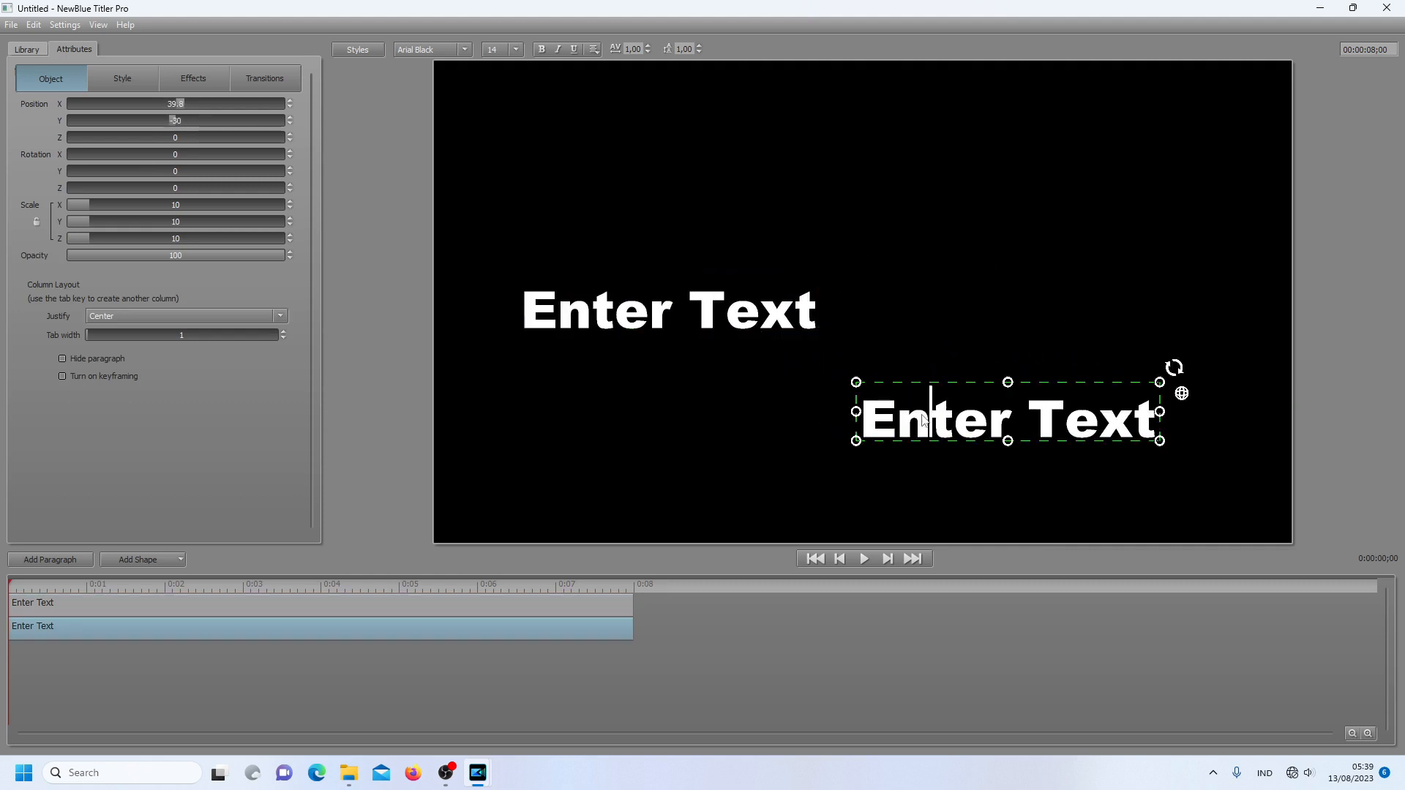
{"action": "left_click_drag", "start_coordinate": [946, 385], "coordinate": [955, 274]}
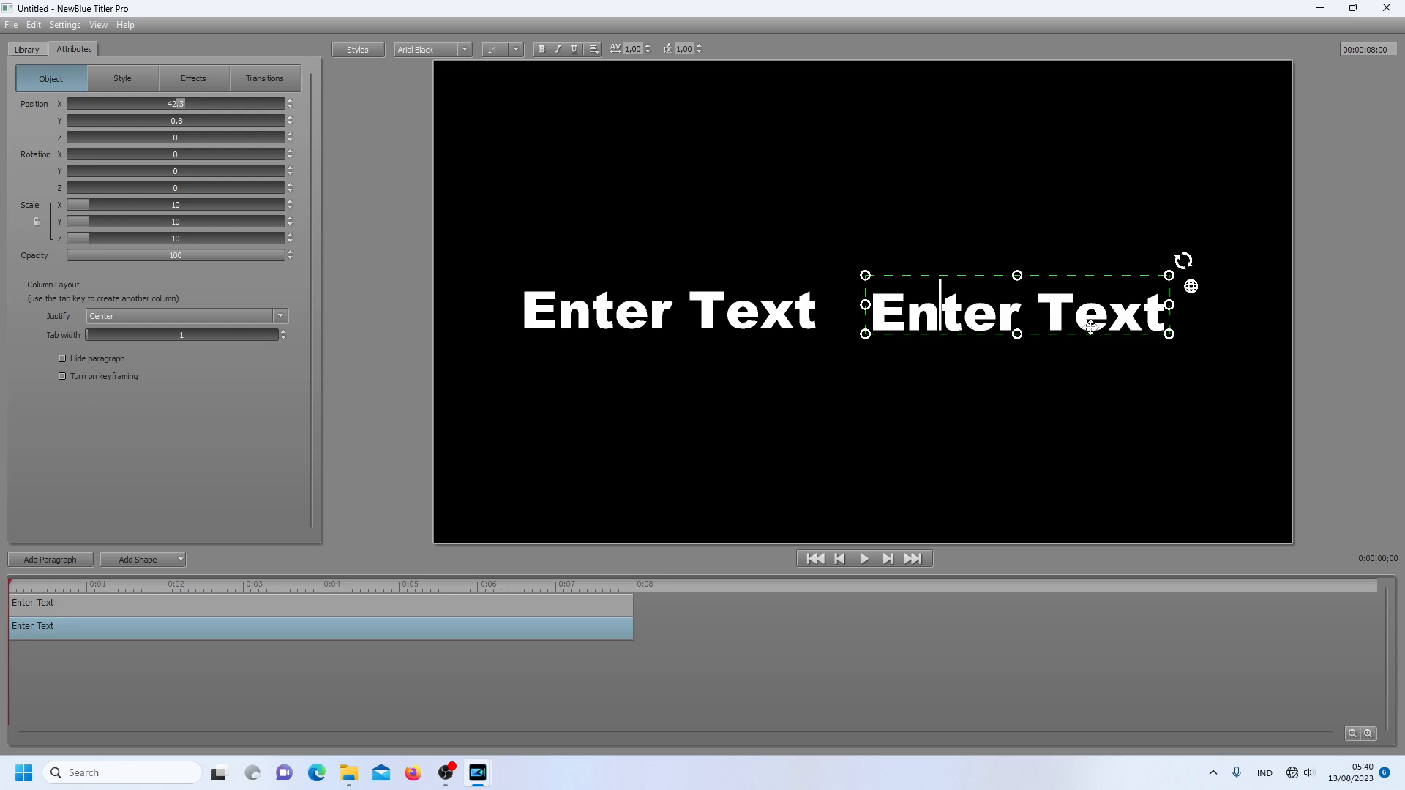
Shrink both "Enter Text" paragraphs to a scale of about 3 on all axes
{"action": "left_click_drag", "start_coordinate": [1169, 275], "coordinate": [1067, 289]}
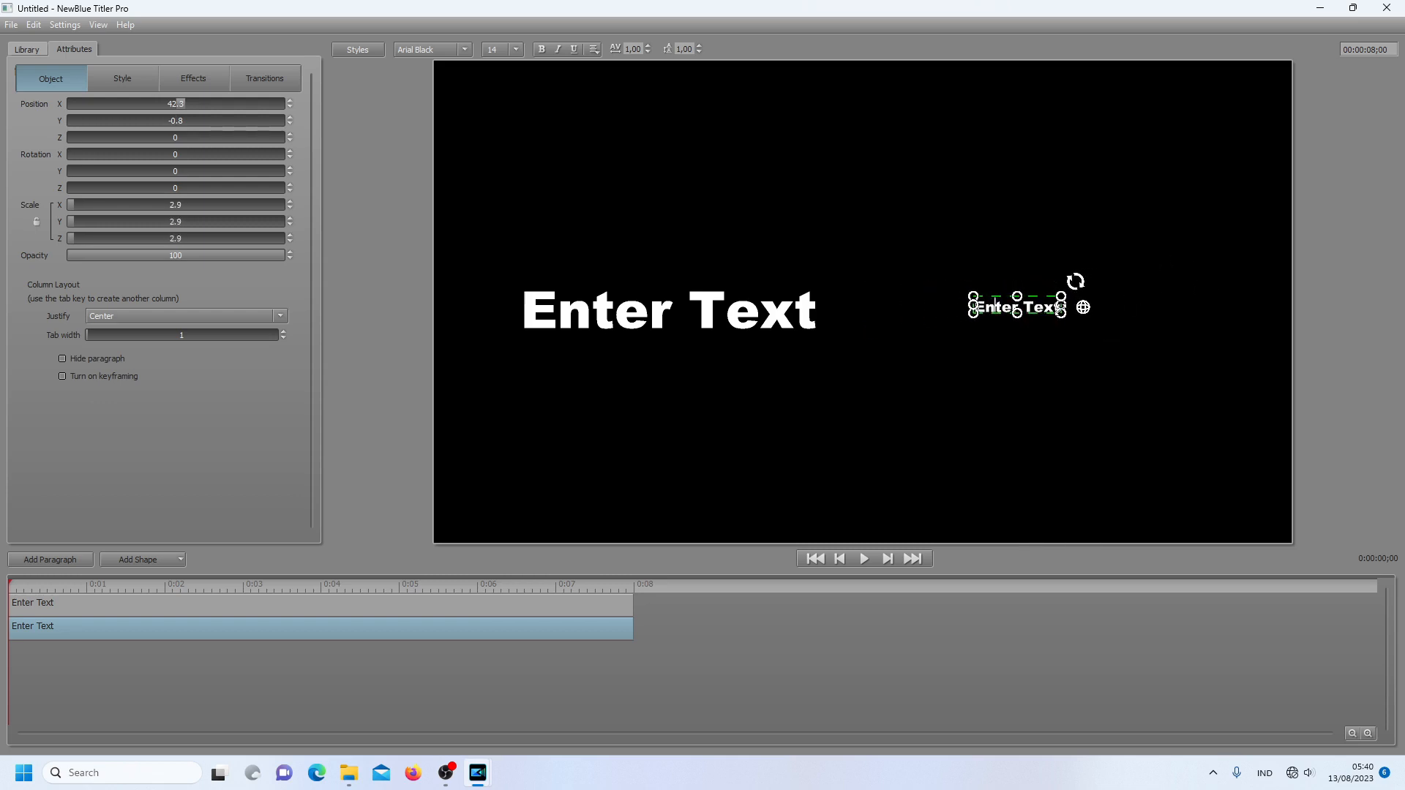
{"action": "left_click", "coordinate": [638, 327]}
{"action": "left_click_drag", "start_coordinate": [820, 332], "coordinate": [712, 315]}
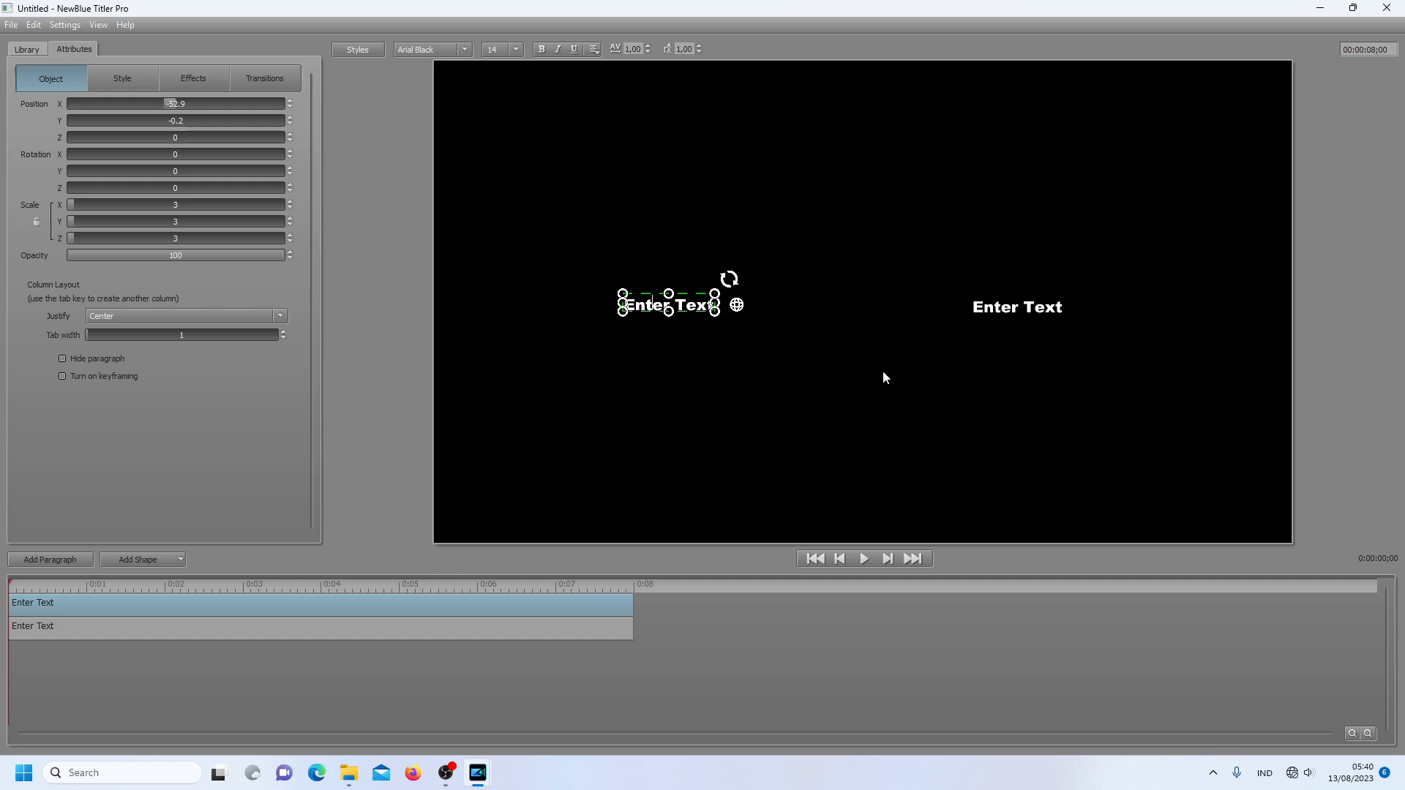
Set the left "Enter Text" paragraph's 3D Face color to black
{"action": "left_click", "coordinate": [122, 79]}
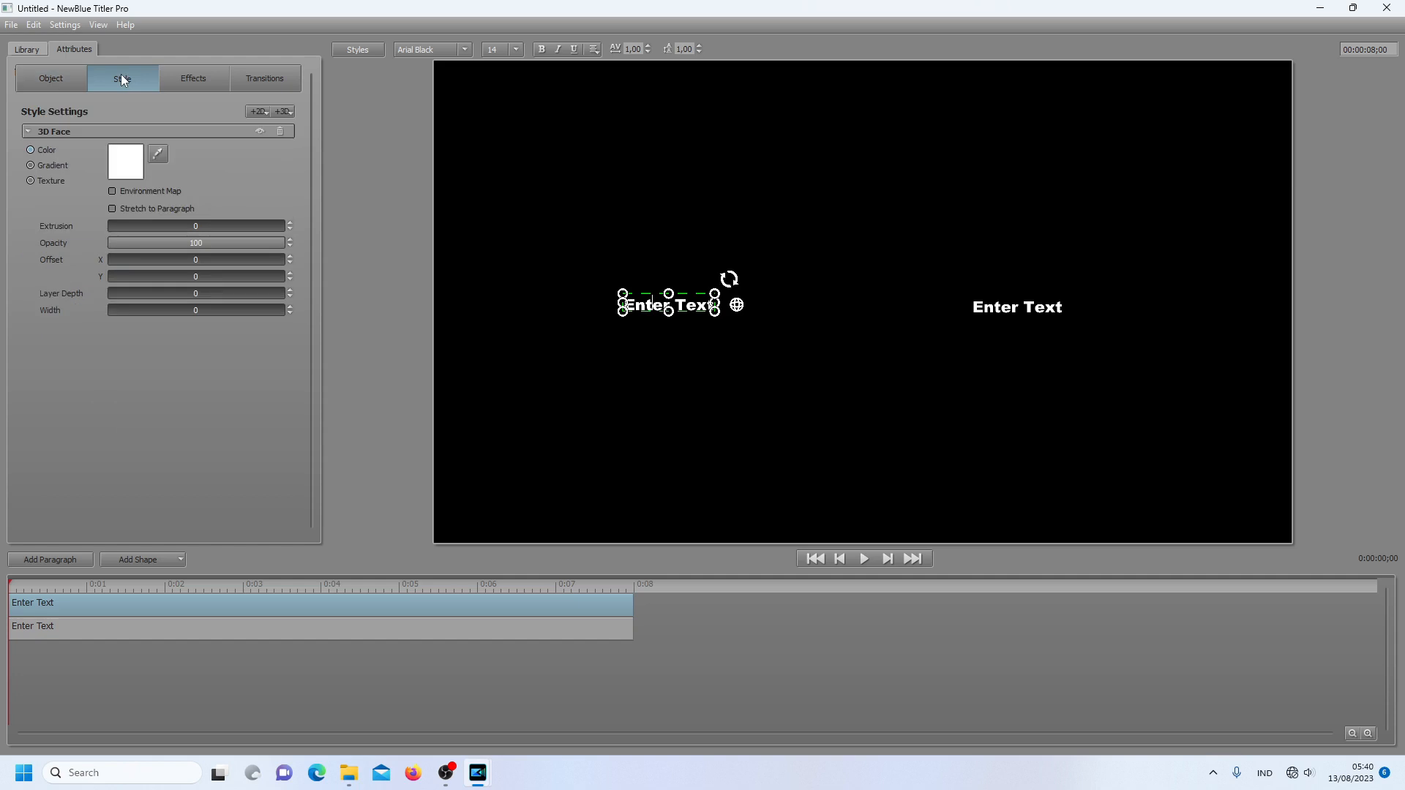
{"action": "left_click", "coordinate": [123, 164]}
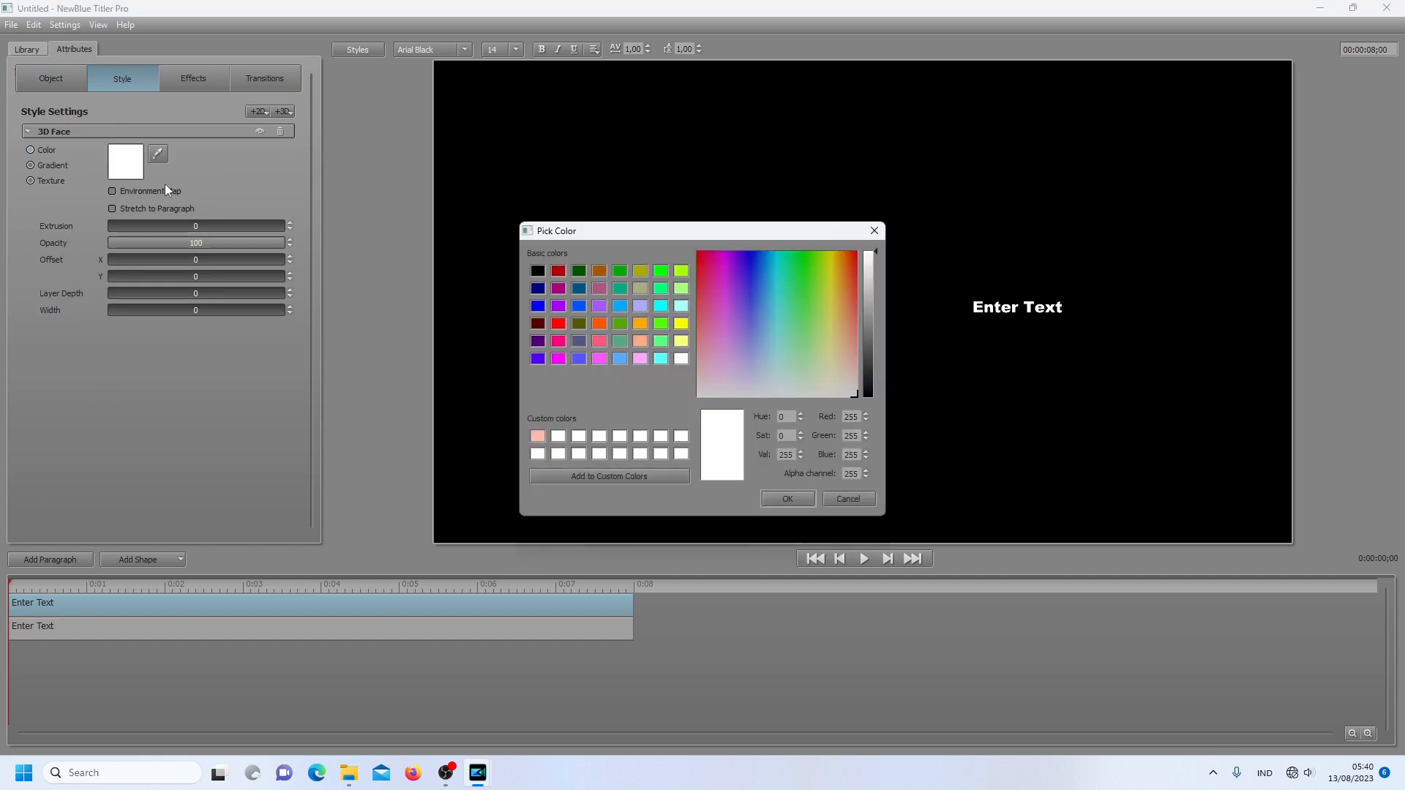
{"action": "left_click", "coordinate": [533, 275]}
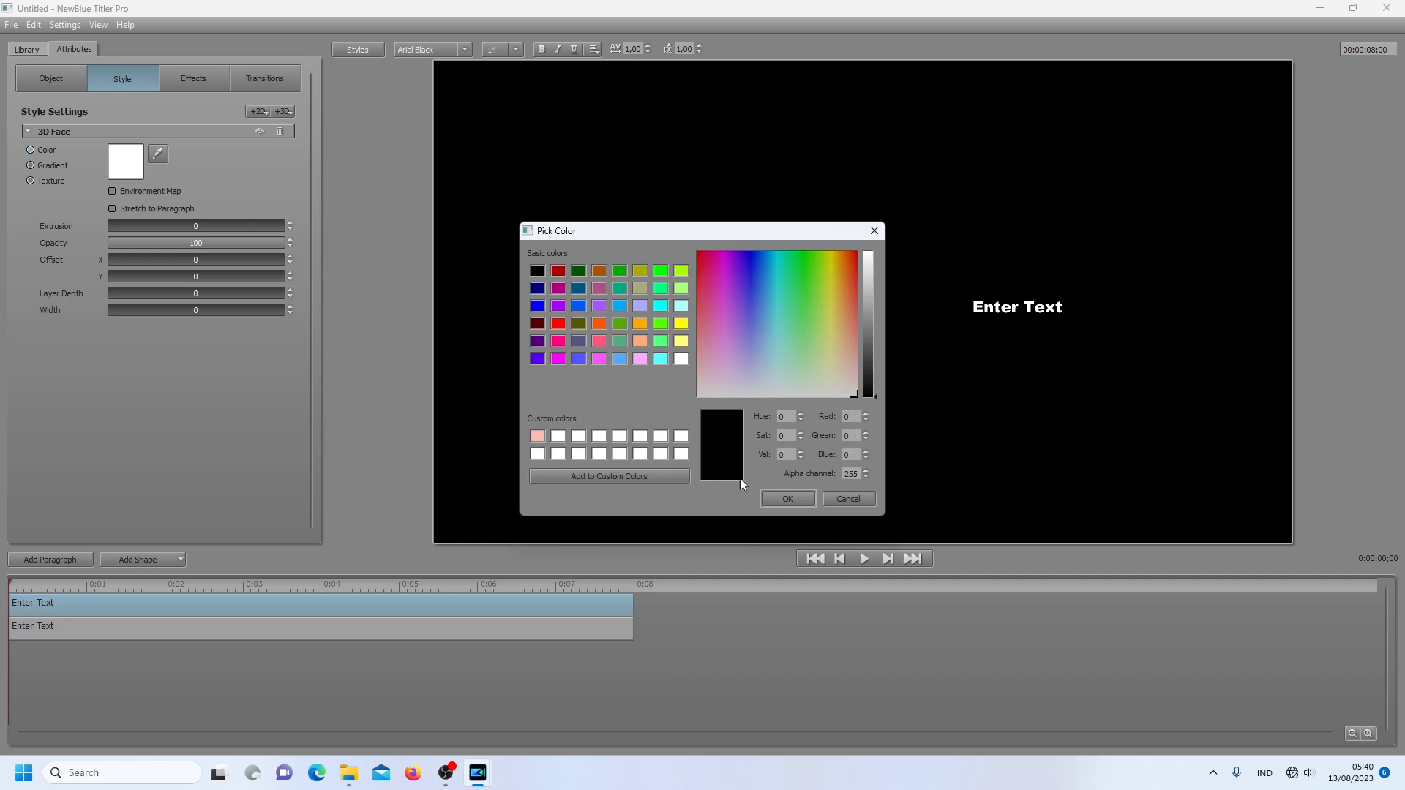
{"action": "left_click", "coordinate": [782, 498]}
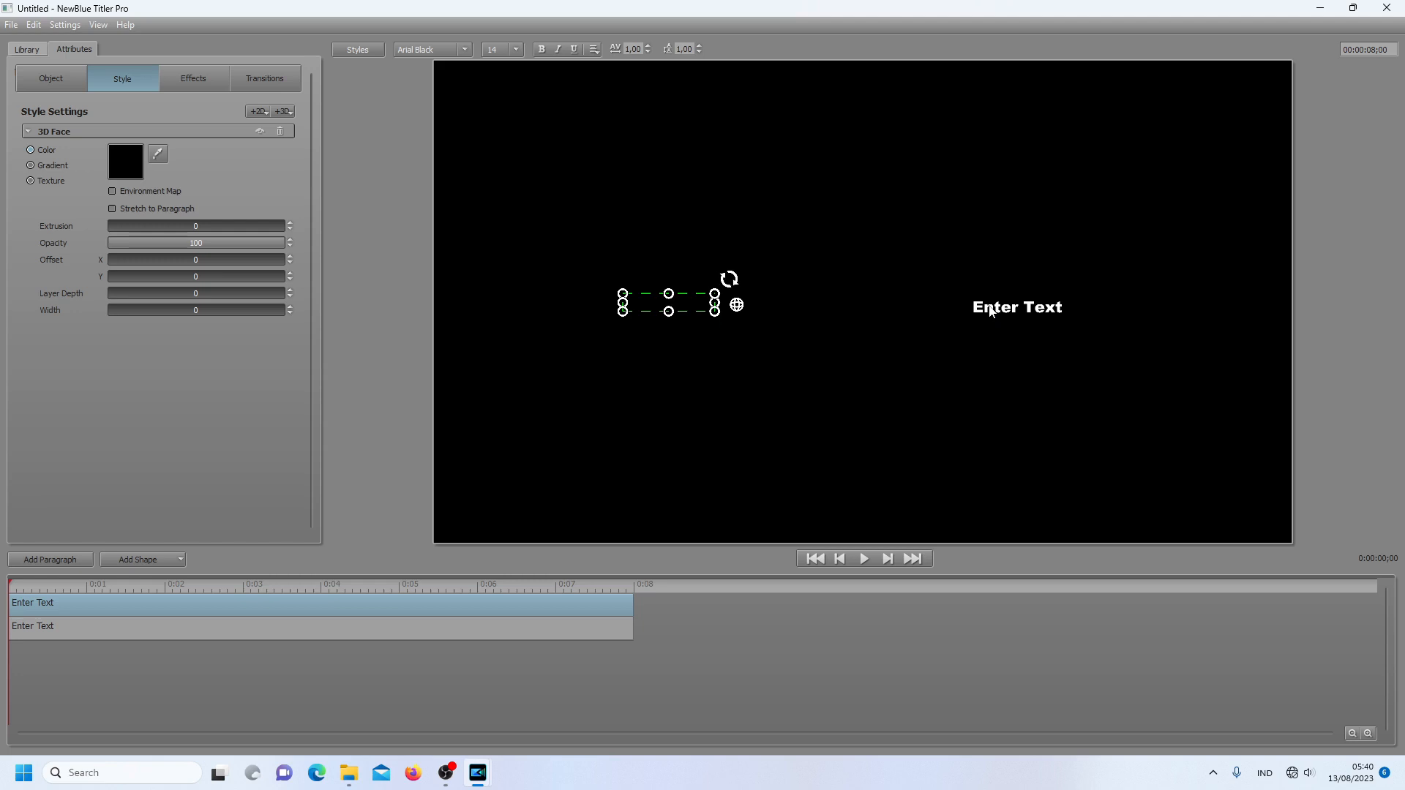
Set the right "Enter Text" paragraph's 3D Face color to black and deselect it
{"action": "left_click", "coordinate": [991, 311]}
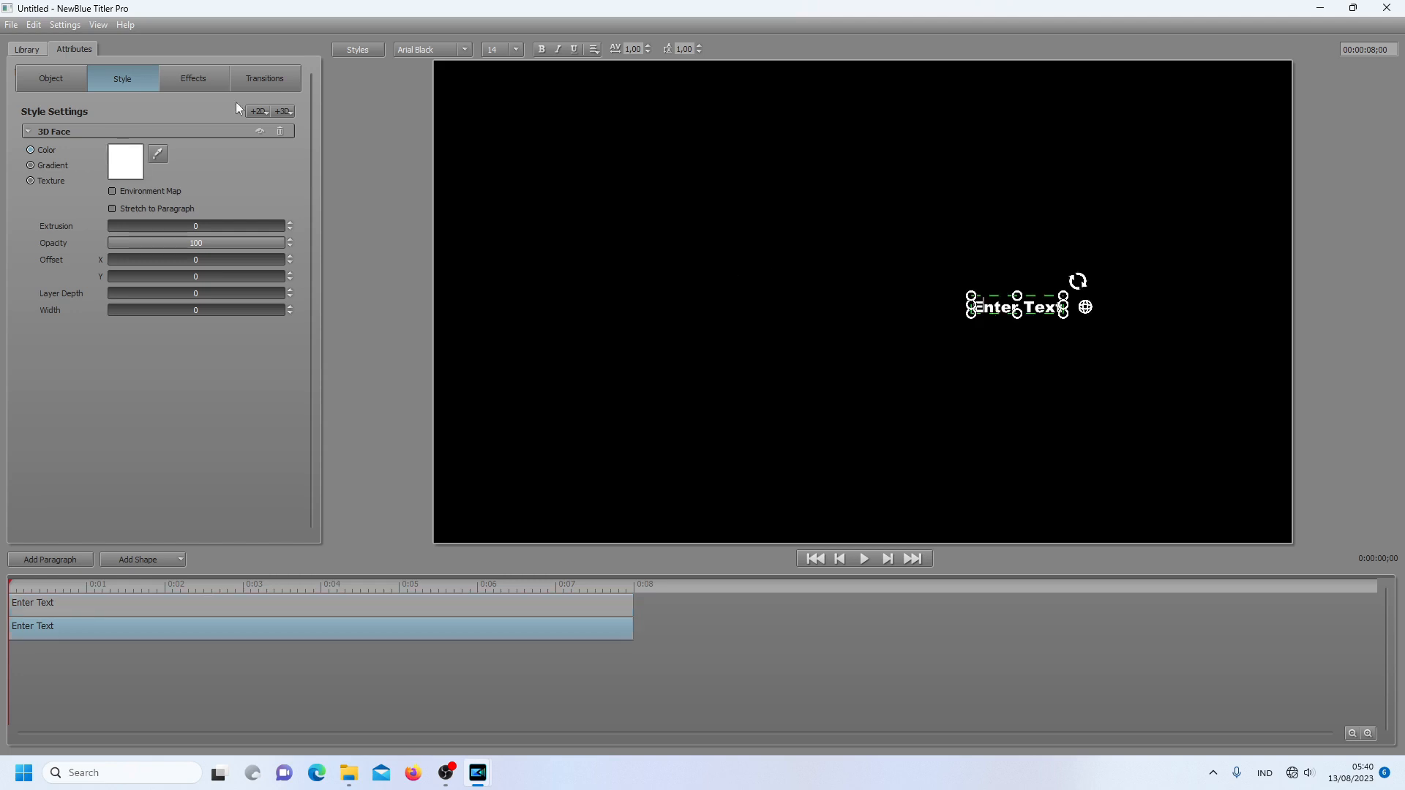
{"action": "left_click", "coordinate": [139, 164]}
{"action": "left_click", "coordinate": [536, 272]}
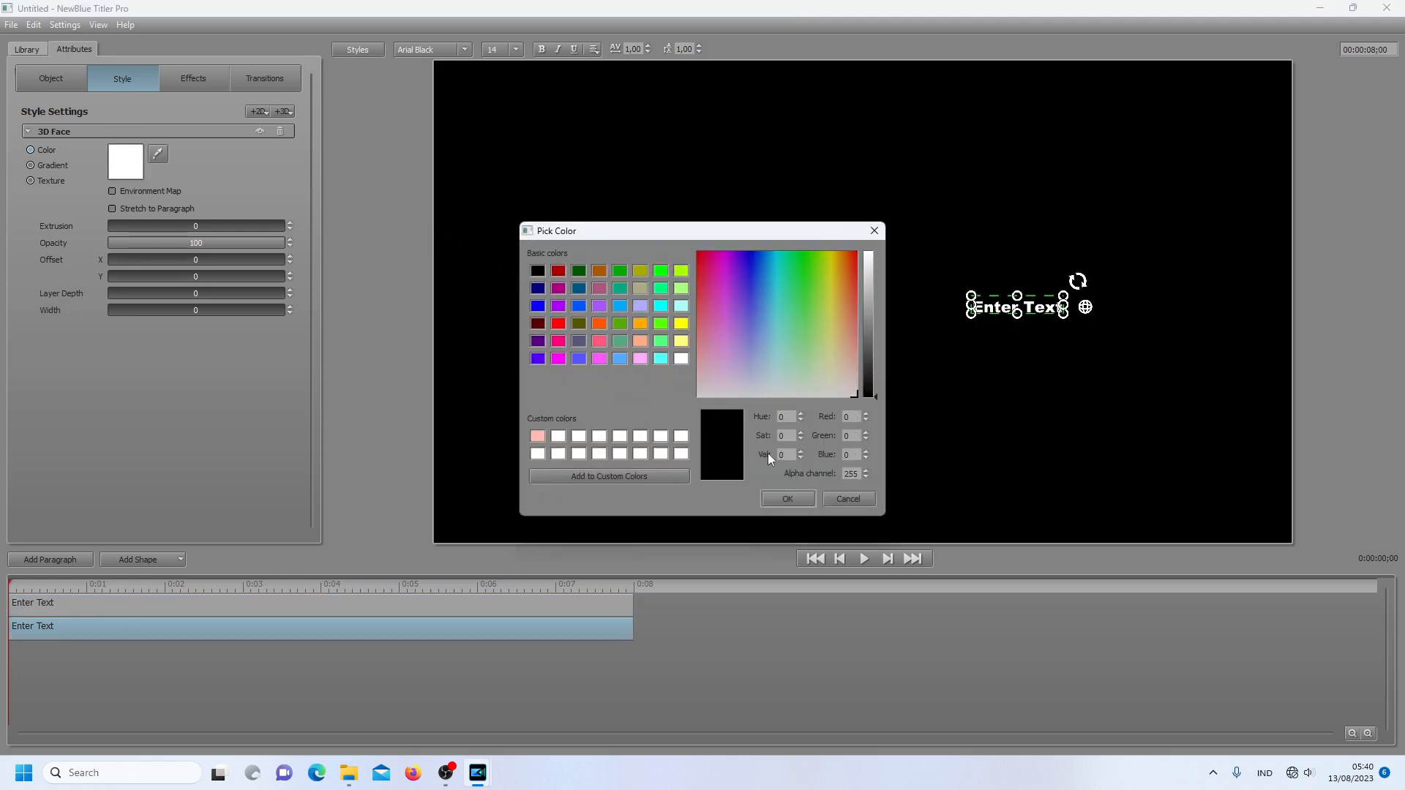
{"action": "left_click", "coordinate": [788, 500]}
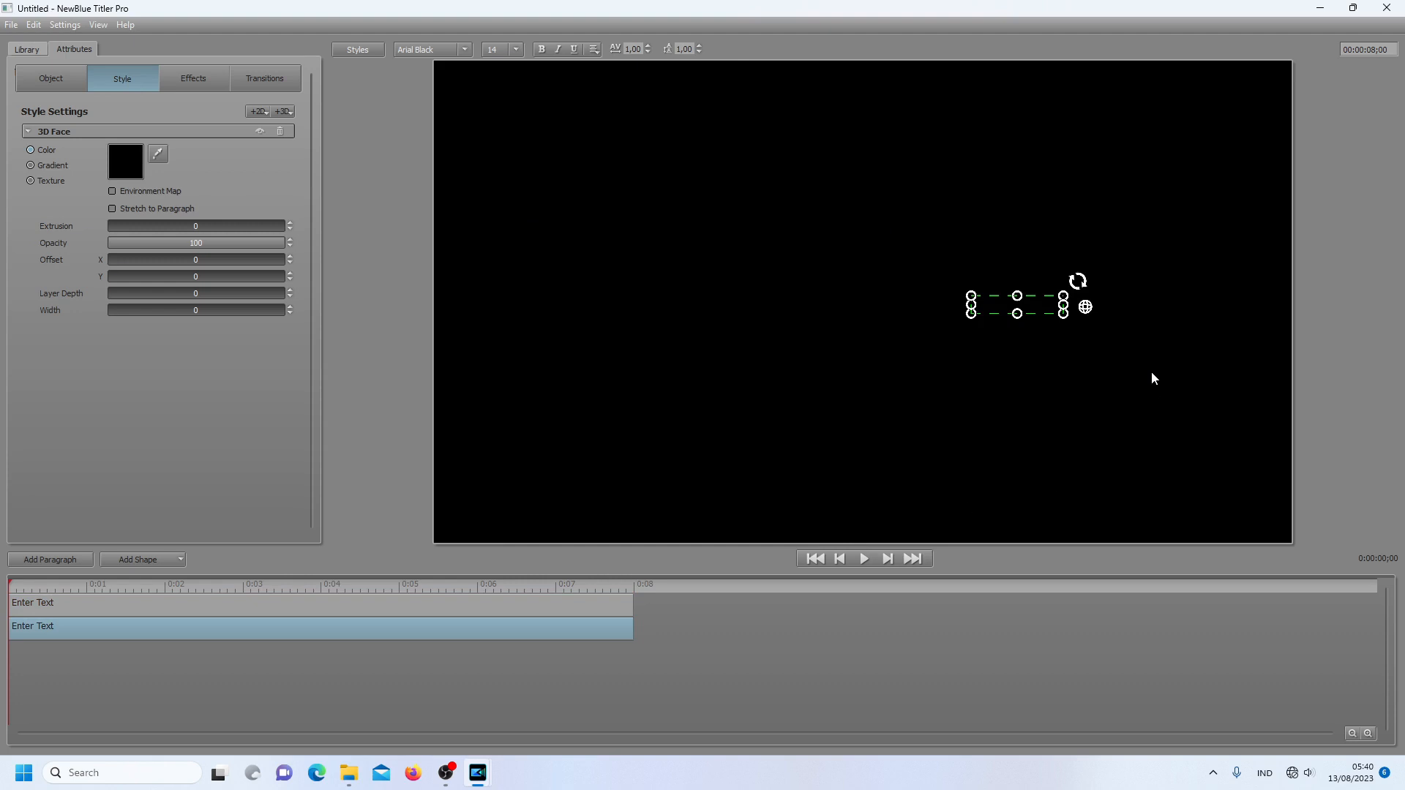
{"action": "left_click", "coordinate": [928, 649]}
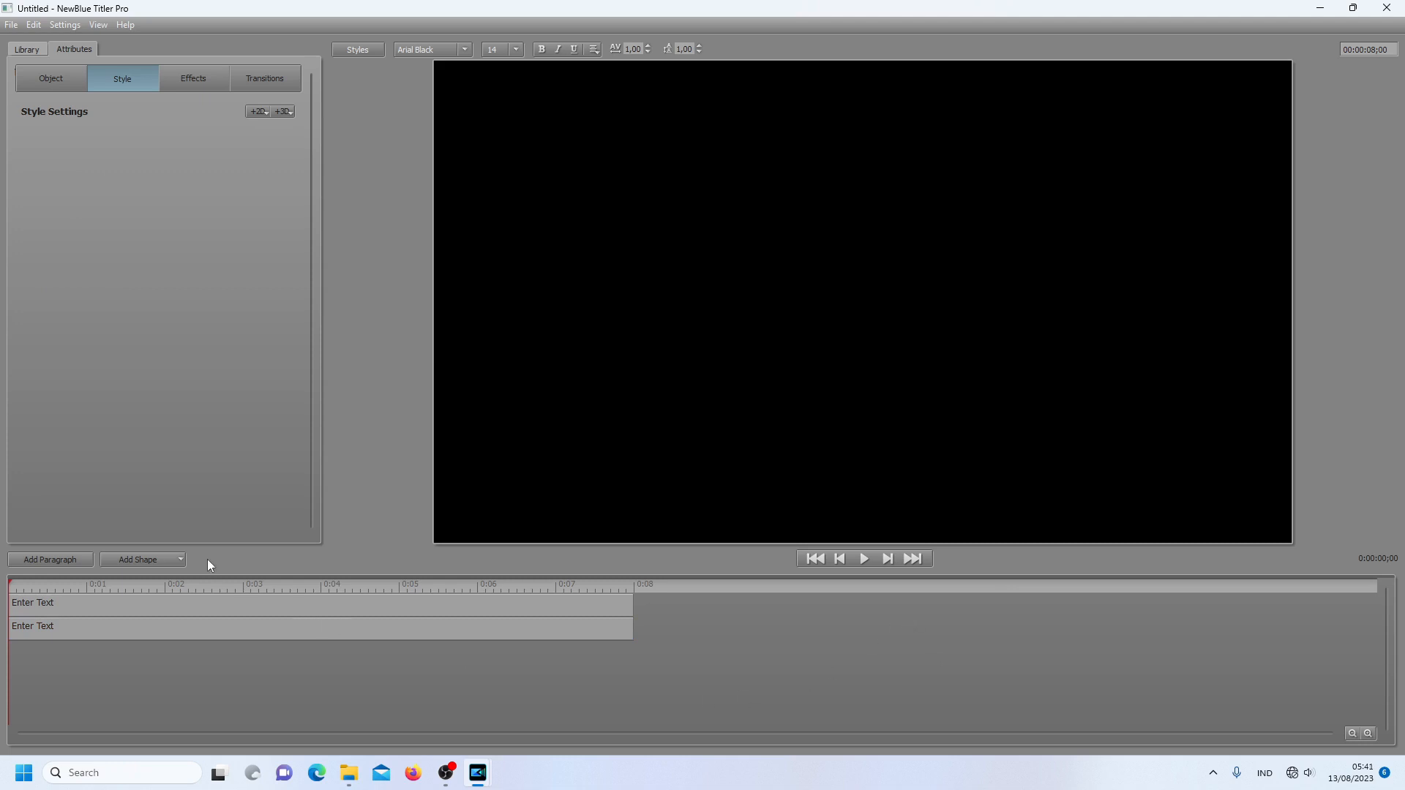
Add a rectangle shape to the title and set its corner radius to 0
{"action": "left_click", "coordinate": [167, 561]}
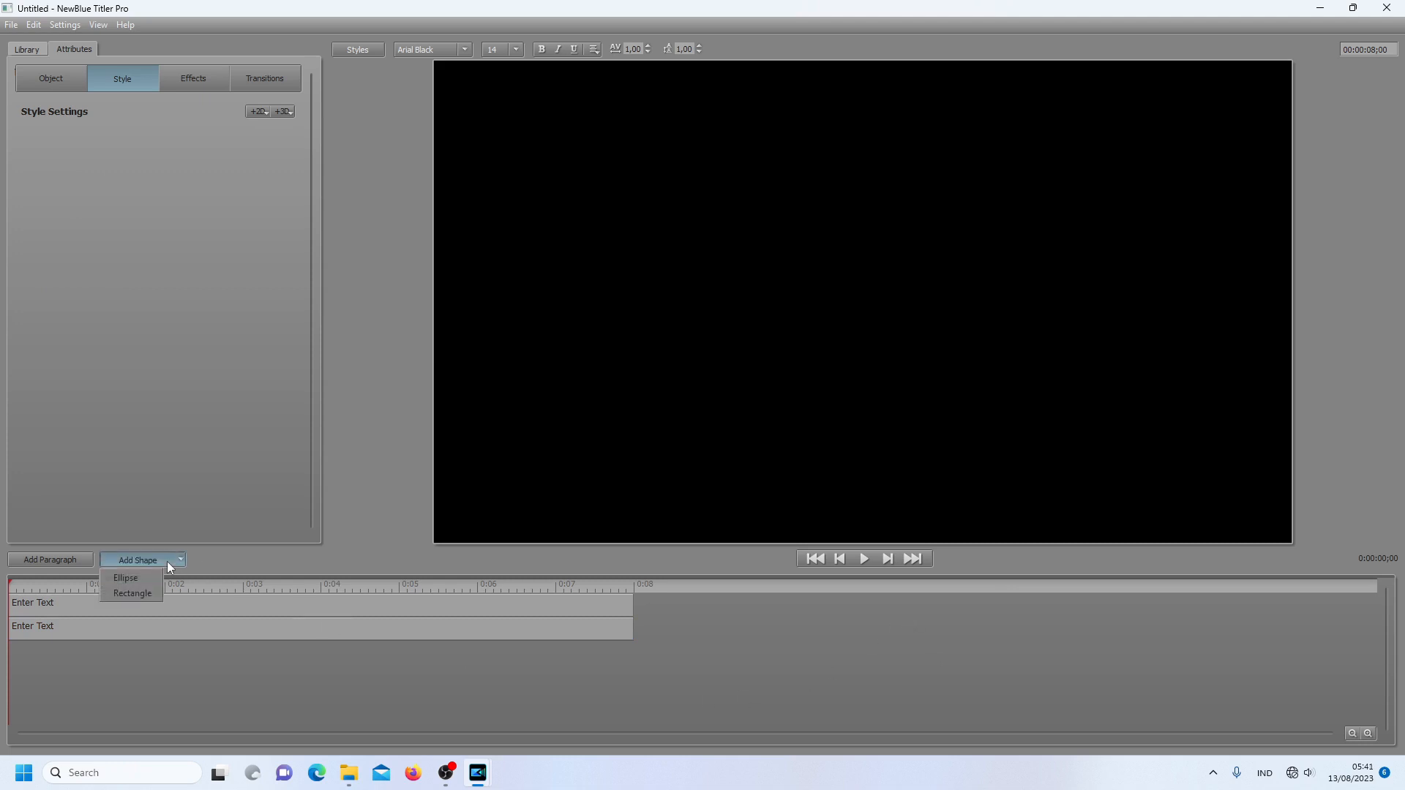
{"action": "left_click", "coordinate": [148, 594]}
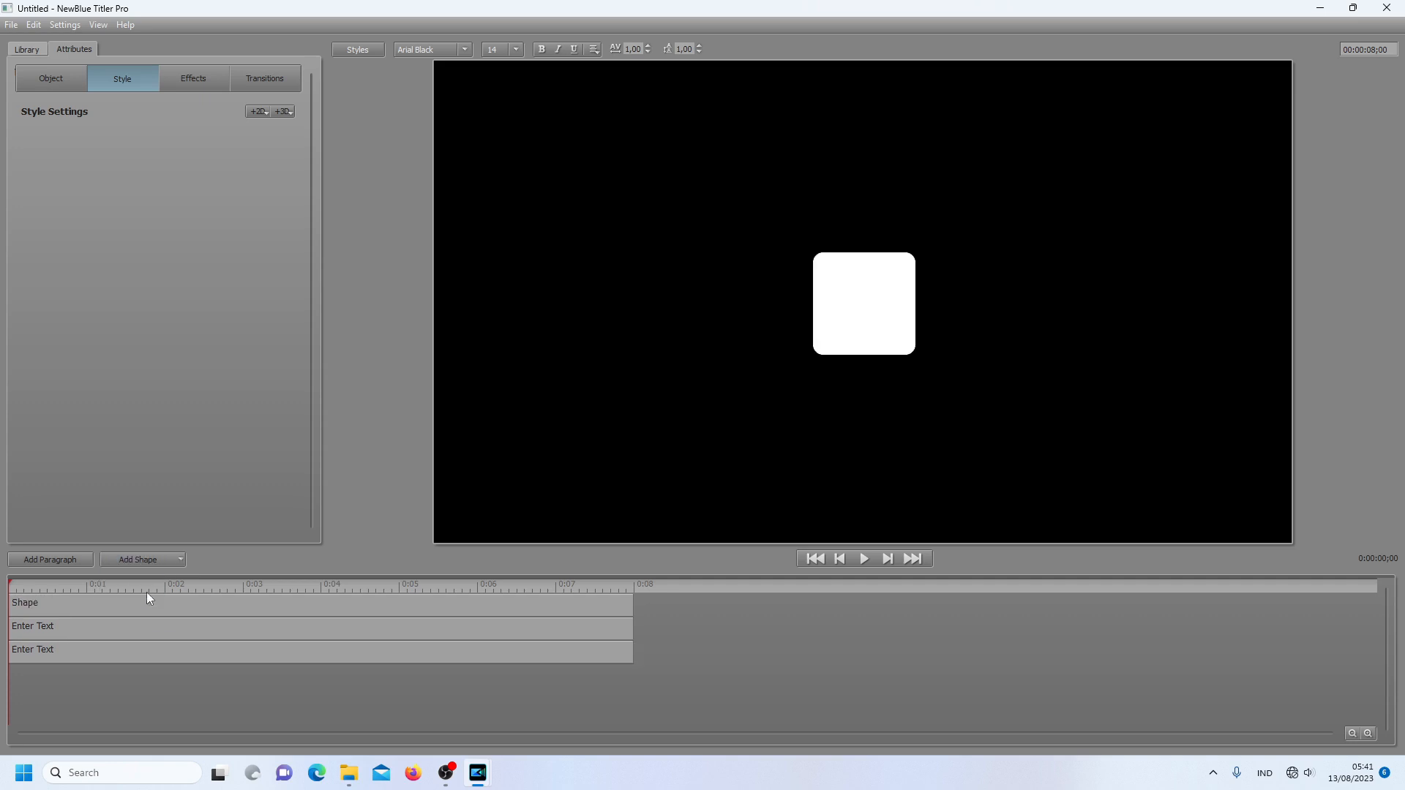
{"action": "left_click", "coordinate": [887, 334]}
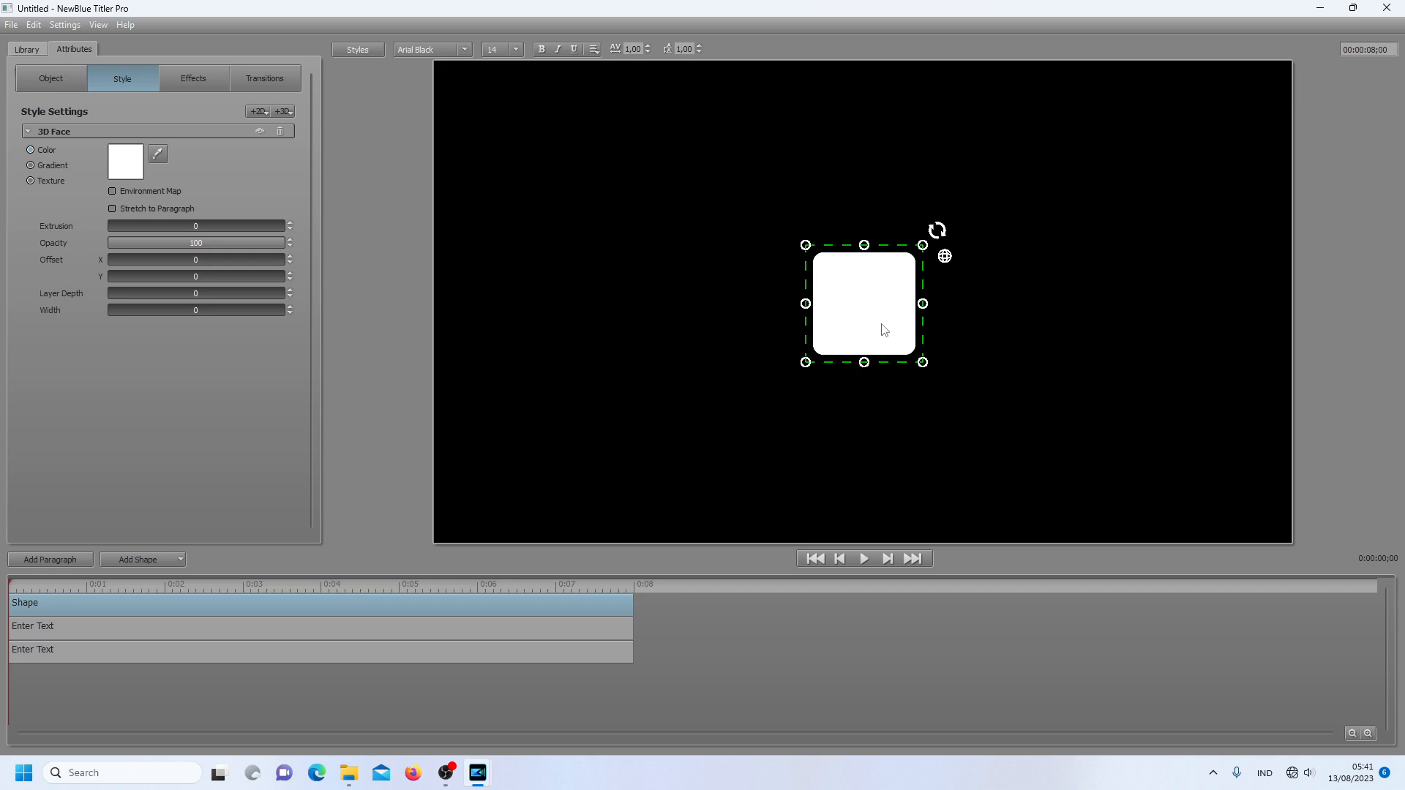
{"action": "left_click", "coordinate": [81, 77]}
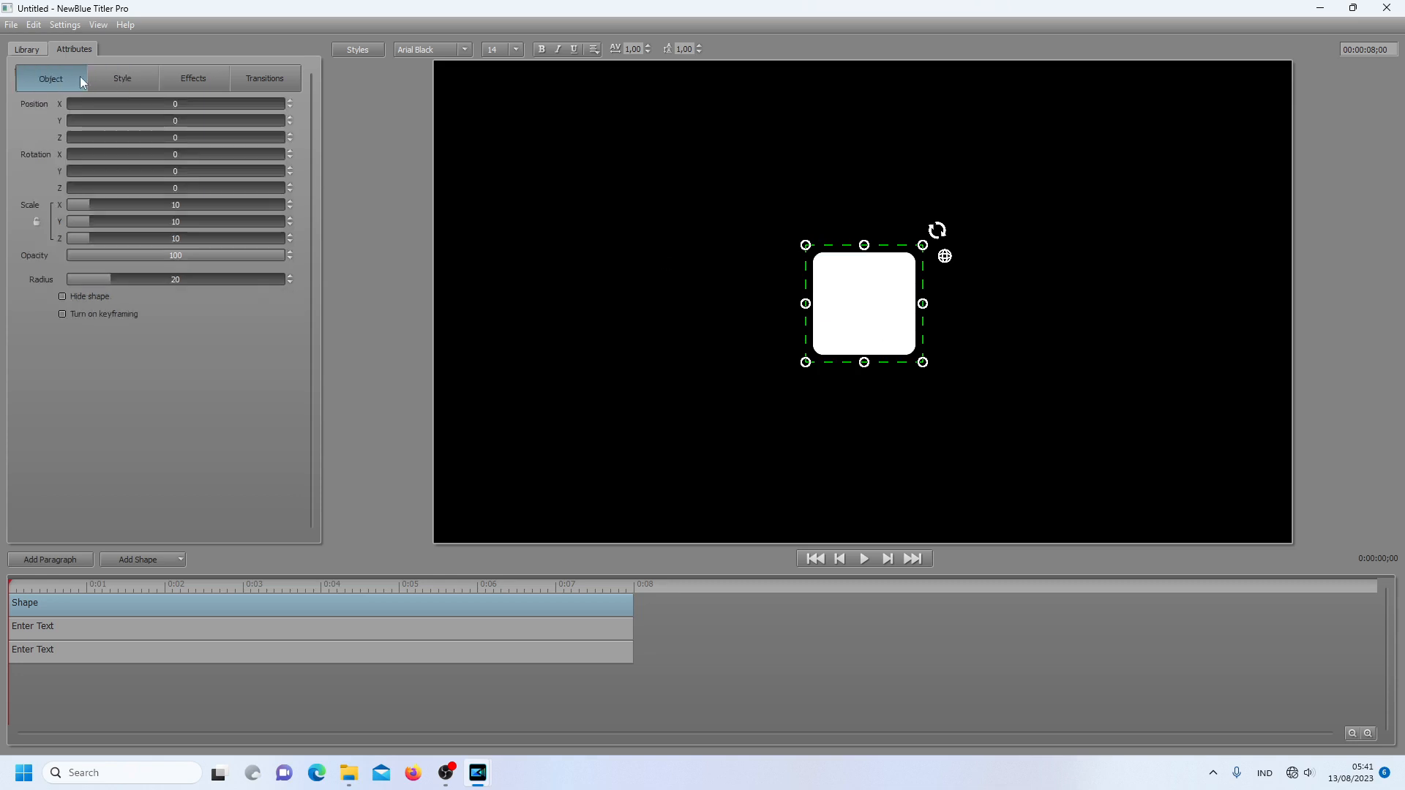
{"action": "left_click", "coordinate": [109, 282]}
Enlarge the rectangle to a scale of about 89 so it fills the frame, and move its layer below both text layers
{"action": "left_click_drag", "start_coordinate": [922, 361], "coordinate": [923, 363]}
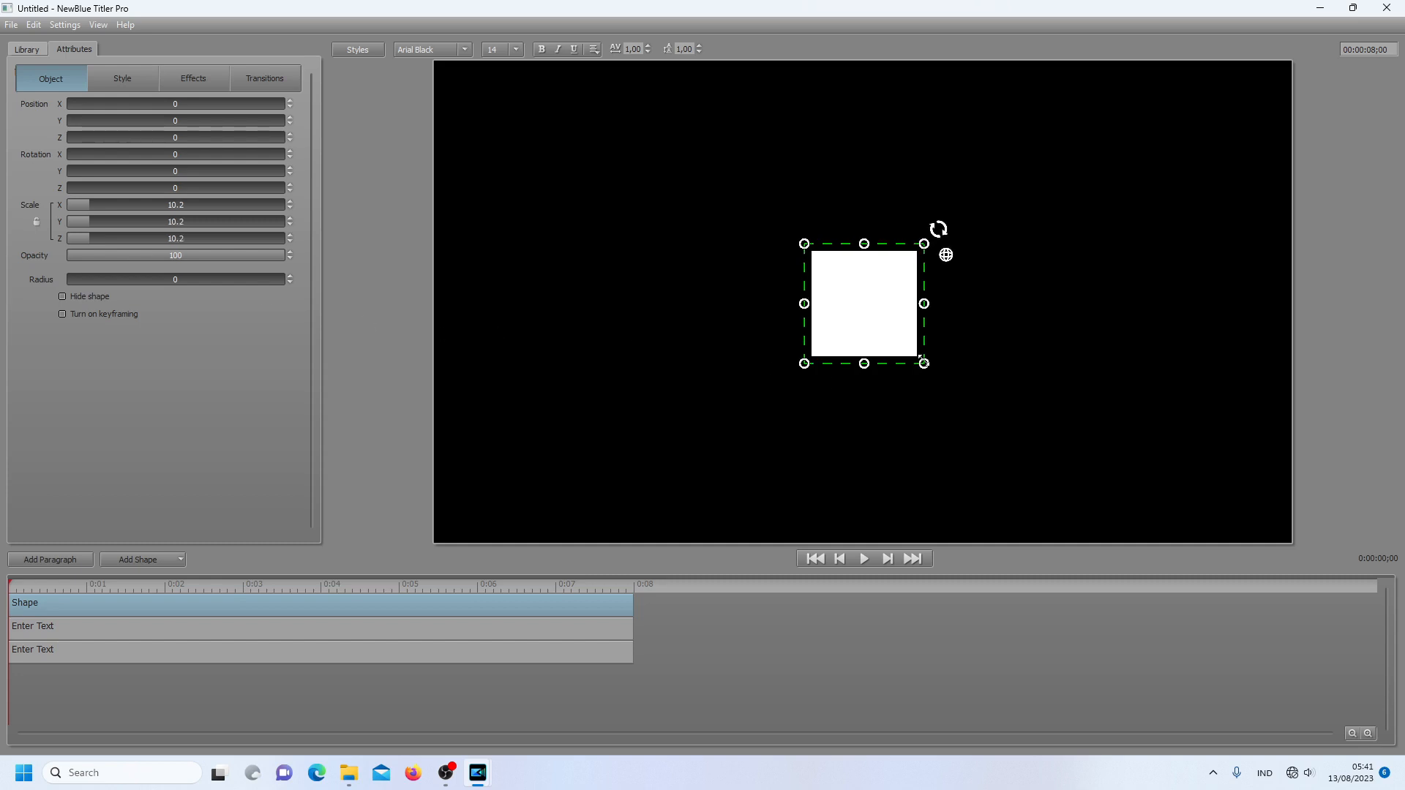
{"action": "left_click_drag", "start_coordinate": [924, 362], "coordinate": [1400, 708]}
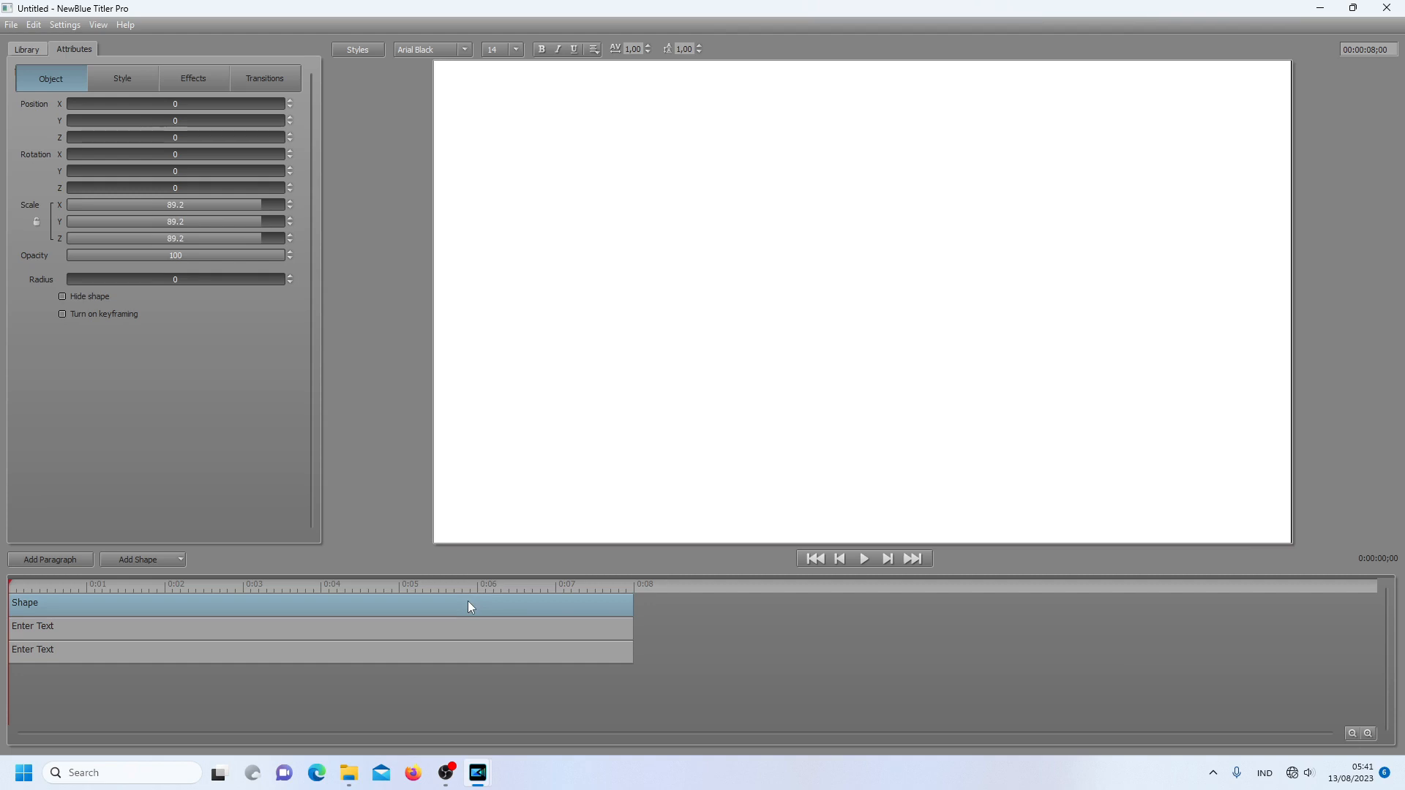
{"action": "left_click_drag", "start_coordinate": [467, 600], "coordinate": [467, 651]}
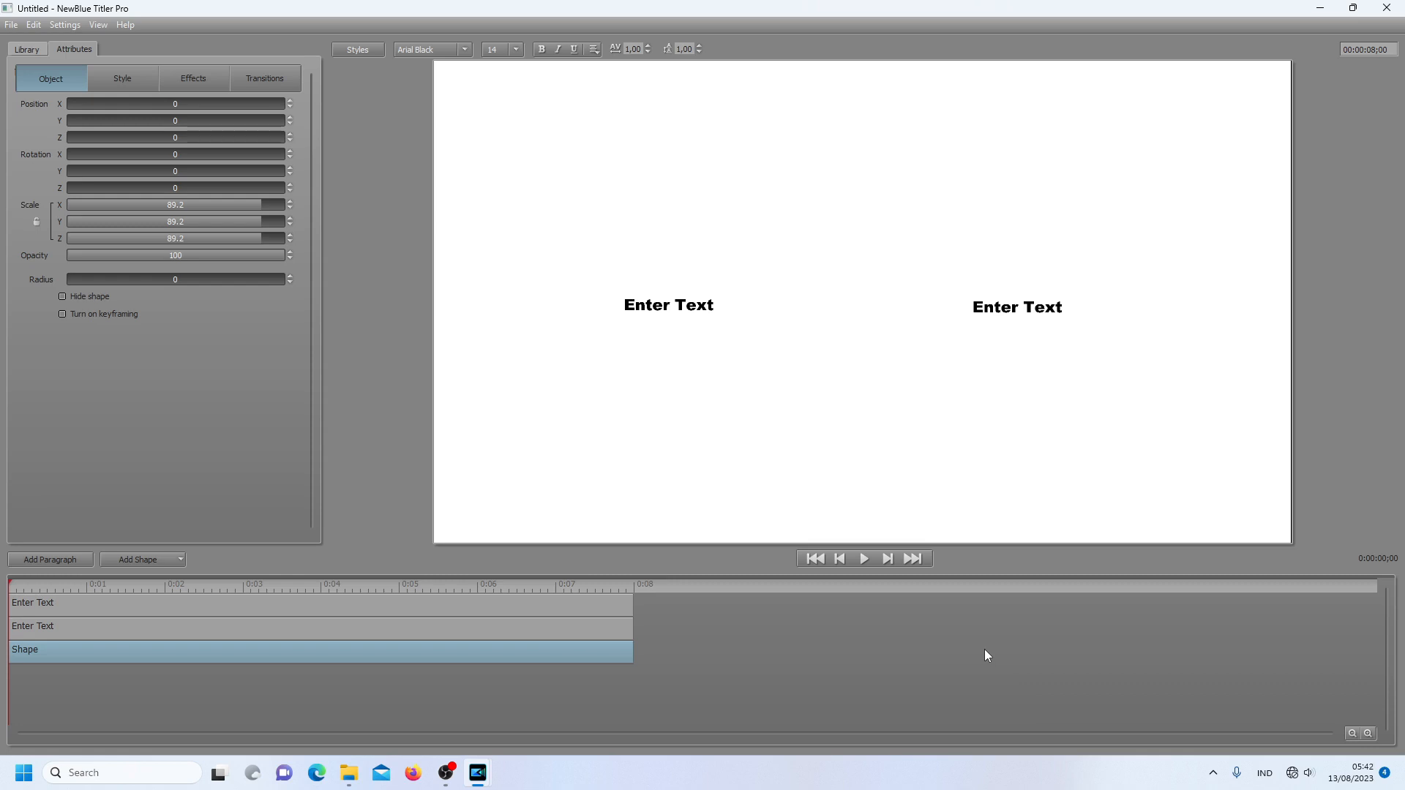
Set the background rectangle's 3D Face color to the saved light pink custom color (red 255, green 186, blue 174)
{"action": "left_click", "coordinate": [99, 84]}
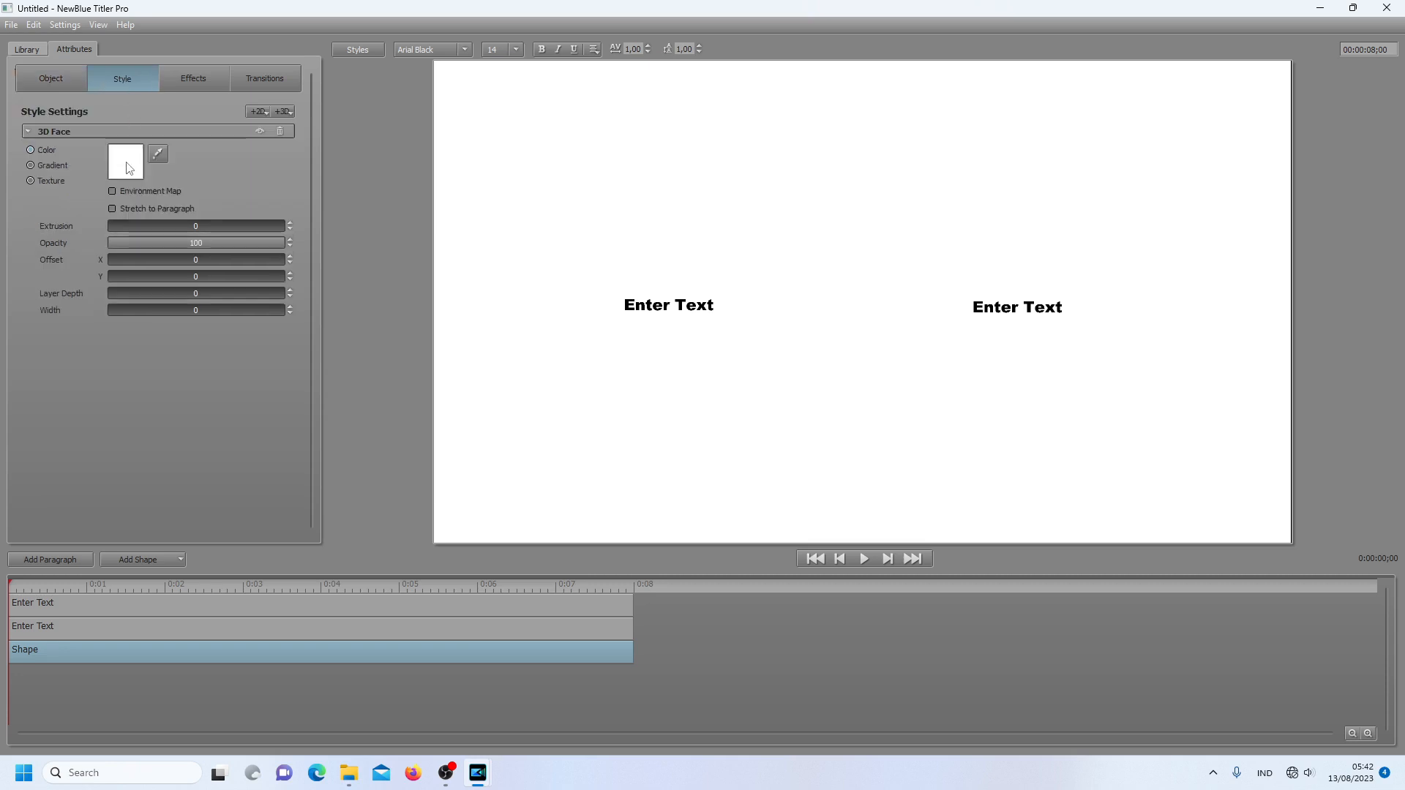
{"action": "left_click", "coordinate": [127, 168]}
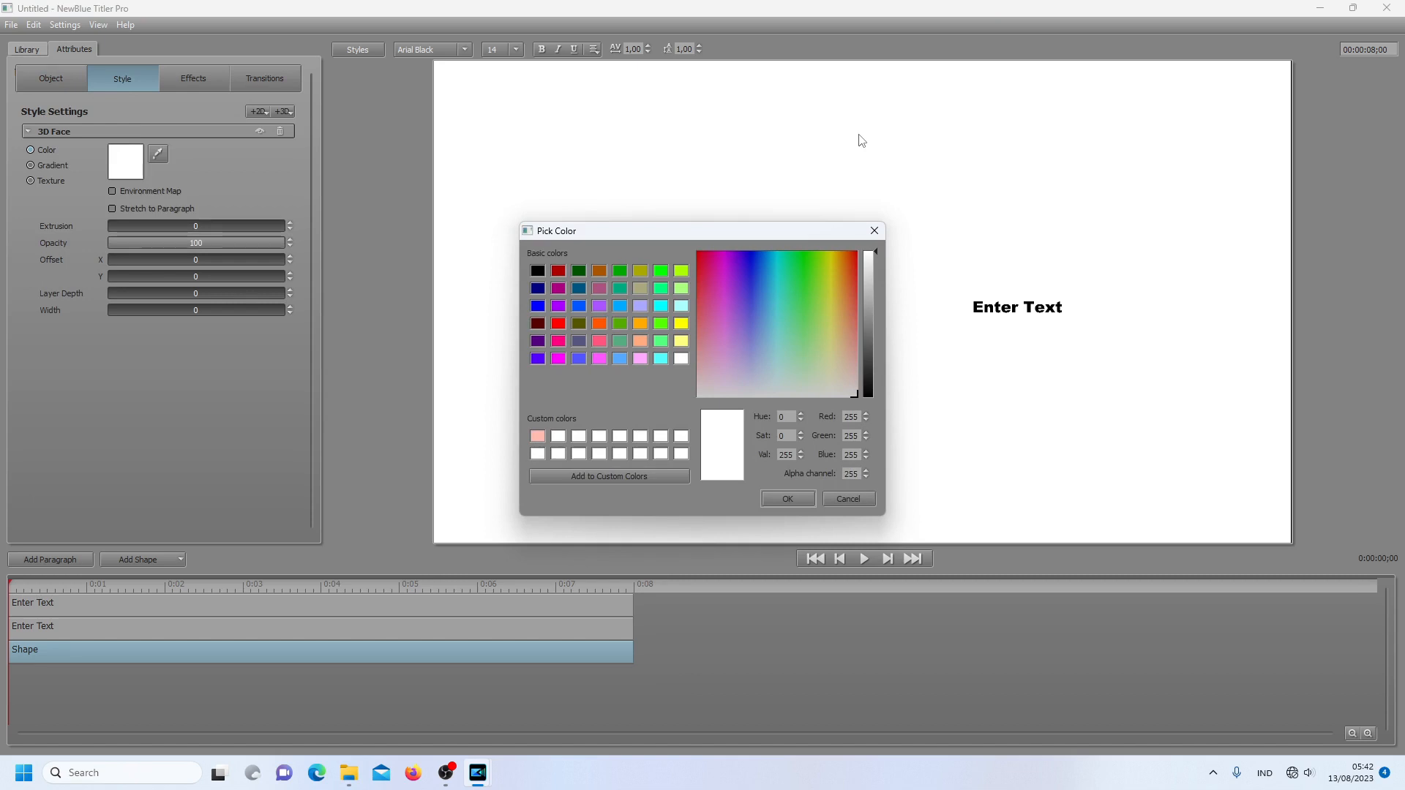
{"action": "left_click", "coordinate": [538, 437]}
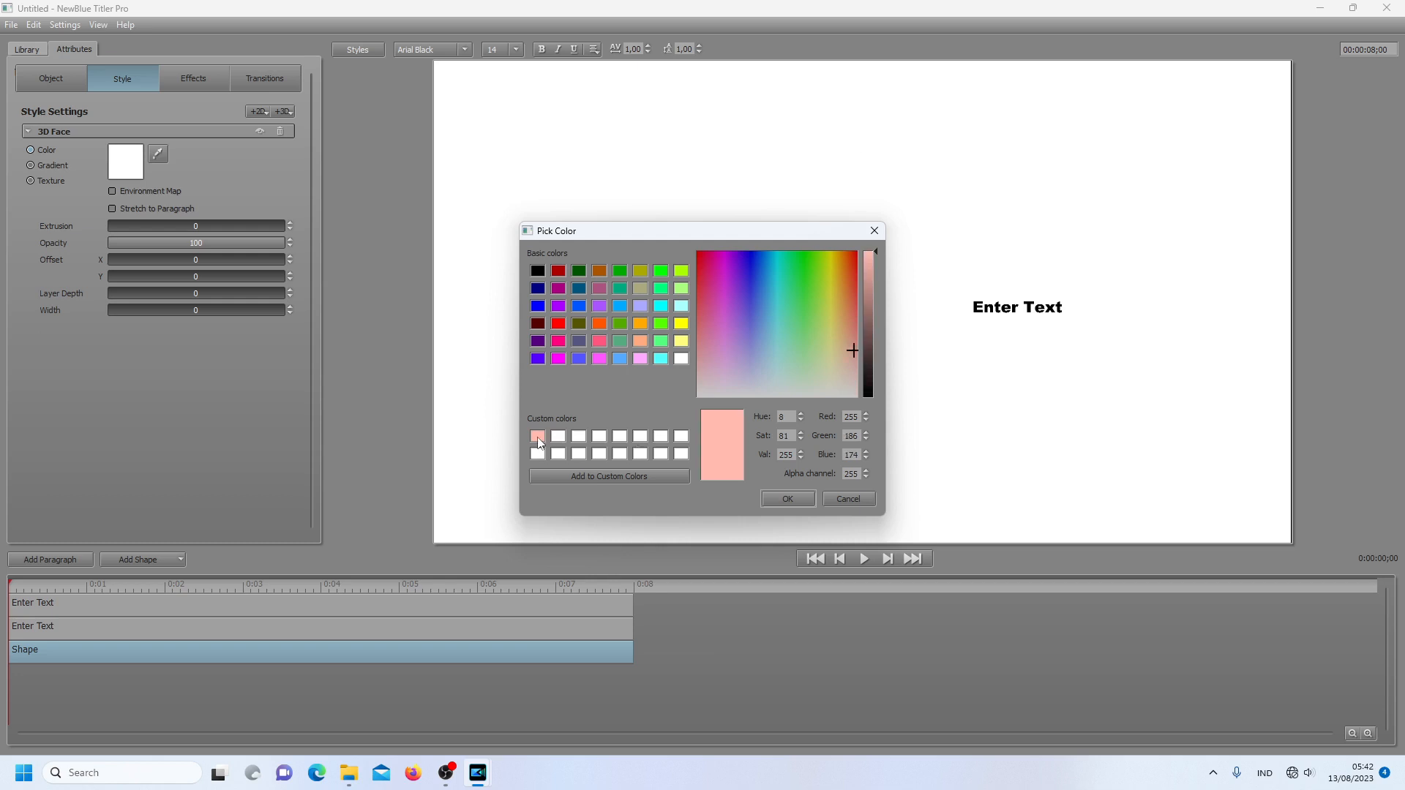
{"action": "left_click", "coordinate": [787, 500]}
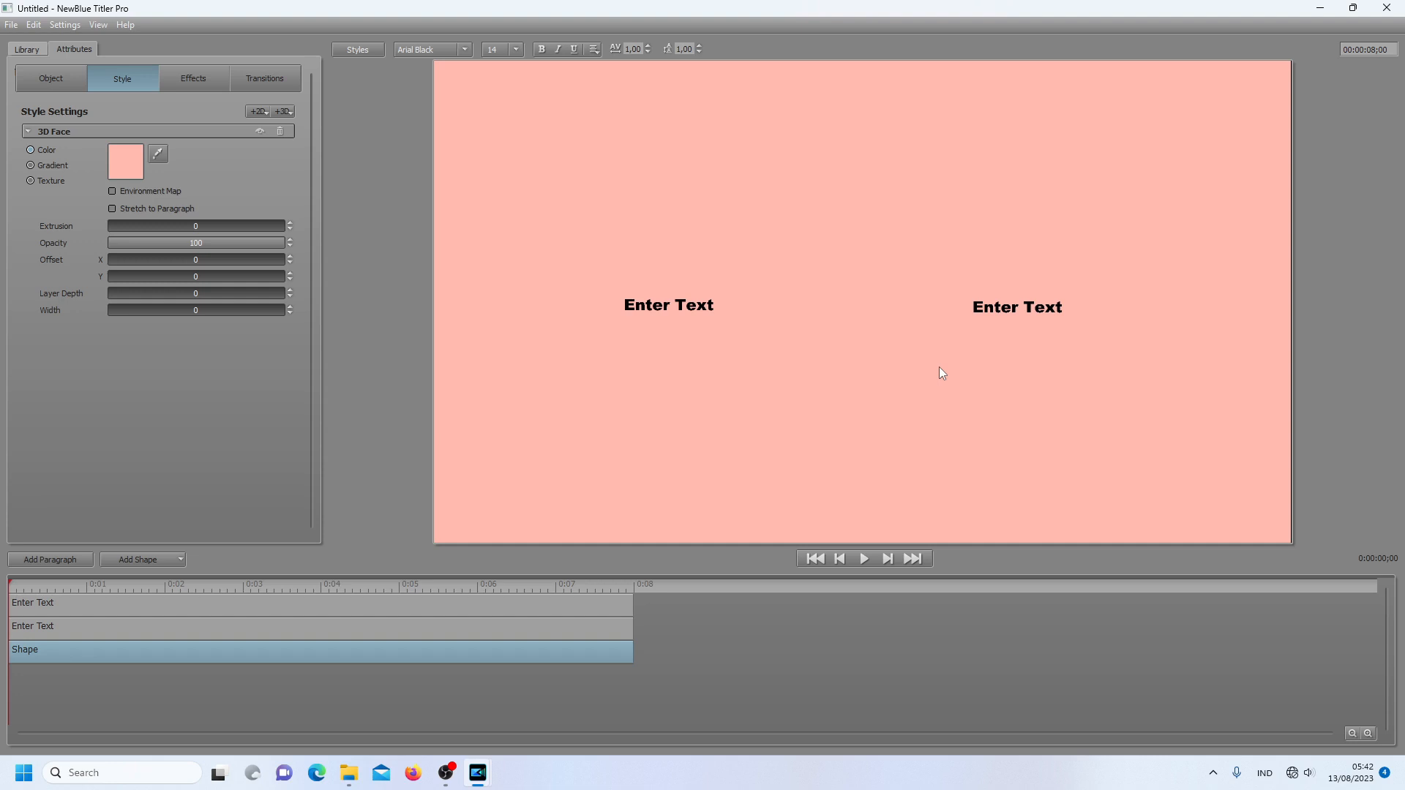
Import the image INTRO-KARTUN(K) from folder 50 into the title
{"action": "left_click", "coordinate": [11, 25]}
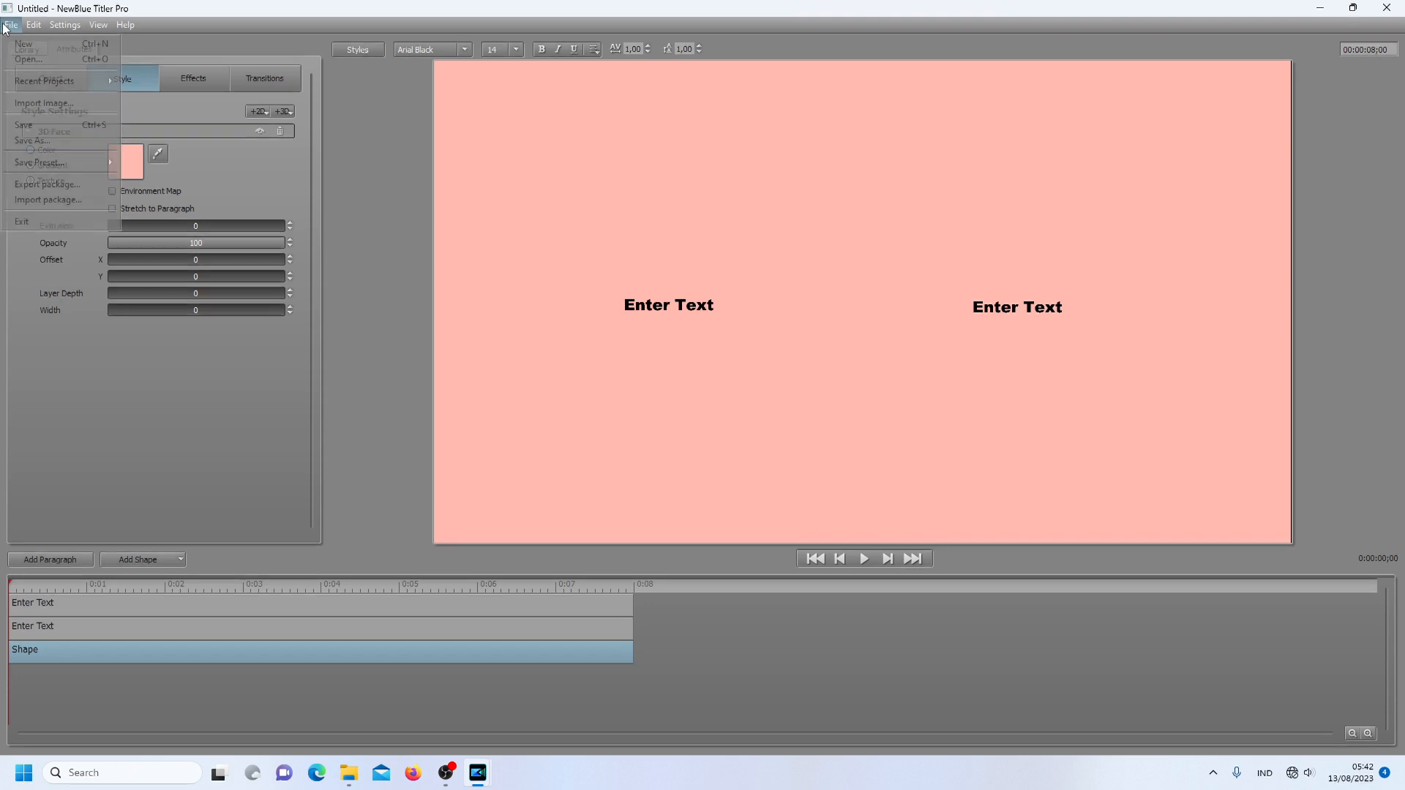
{"action": "left_click", "coordinate": [22, 104]}
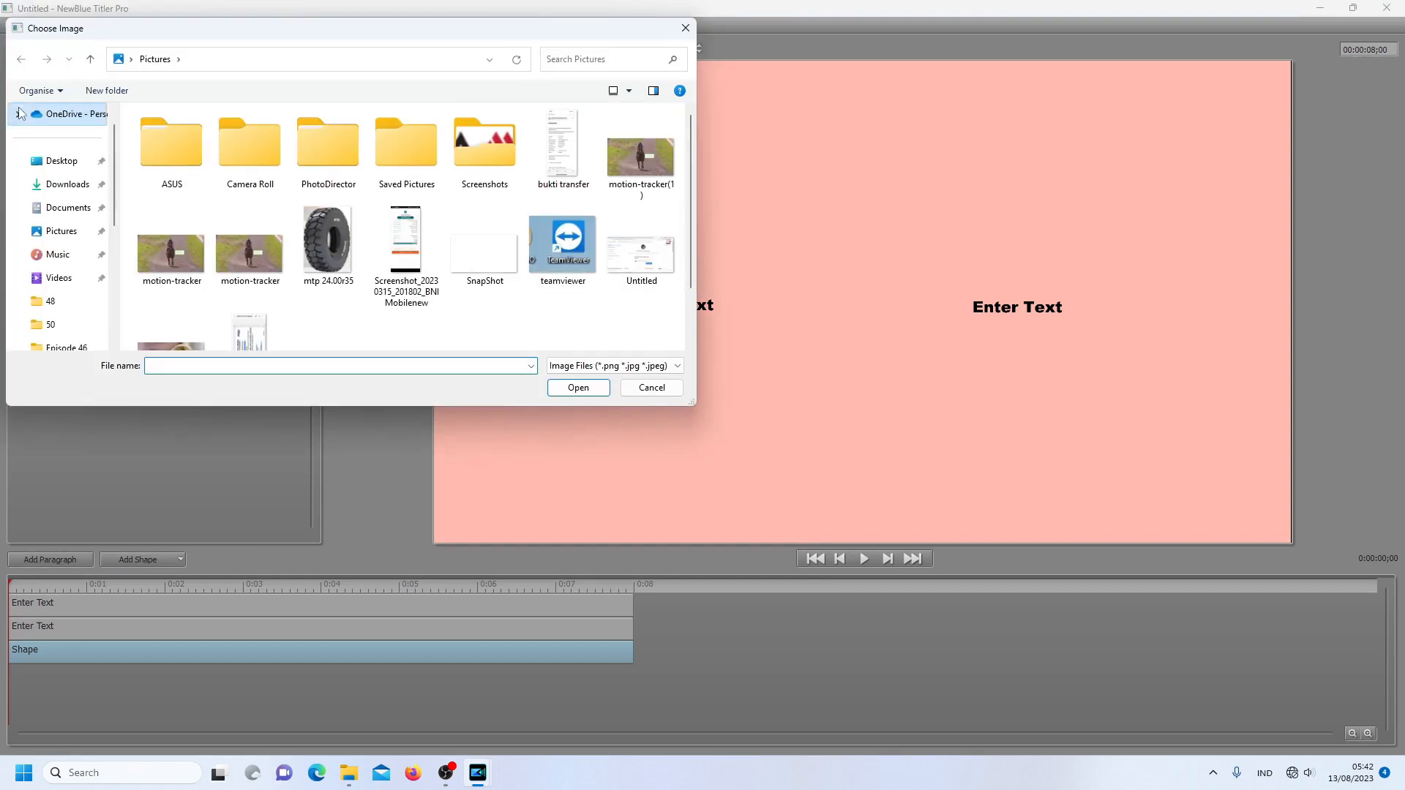
{"action": "left_click_drag", "start_coordinate": [113, 149], "coordinate": [119, 256]}
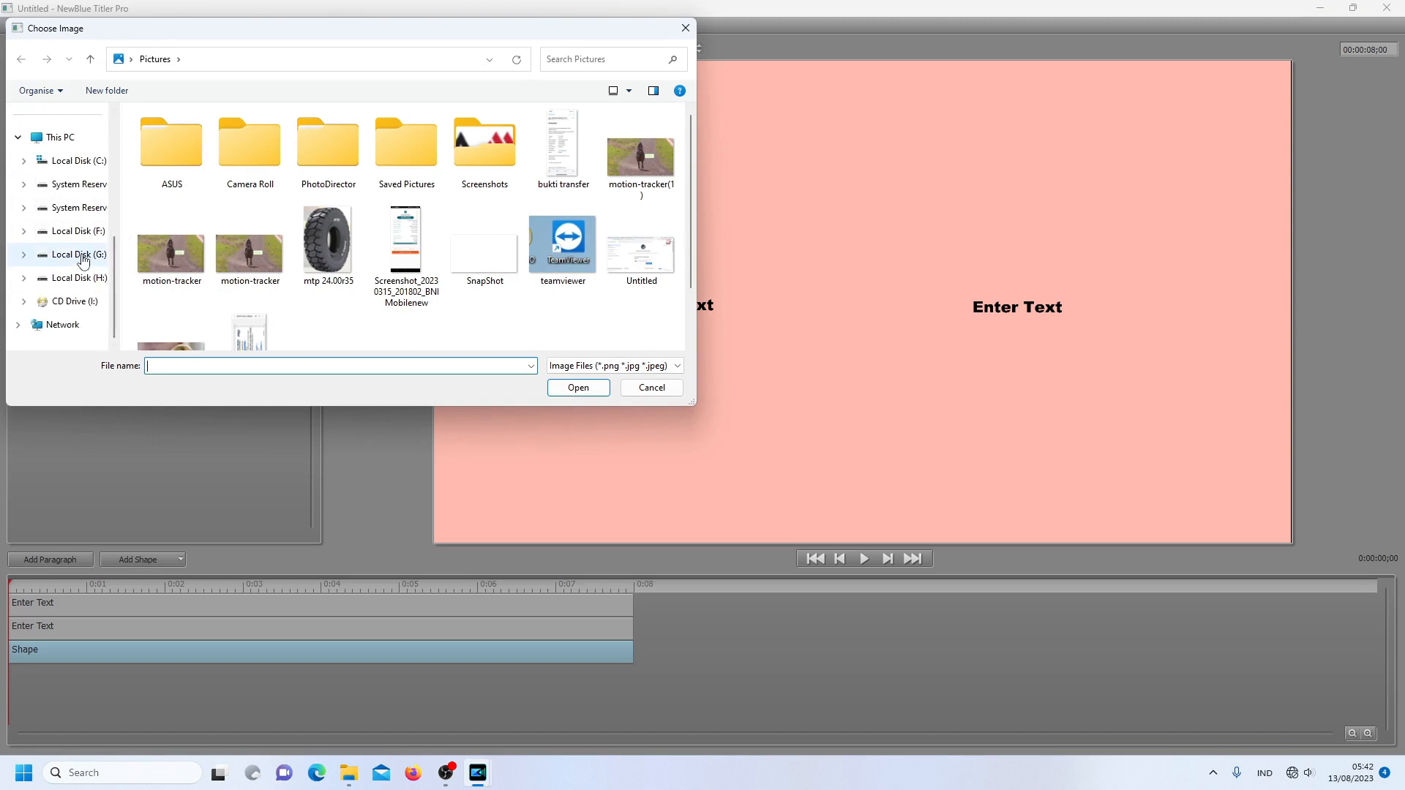
{"action": "left_click", "coordinate": [82, 256]}
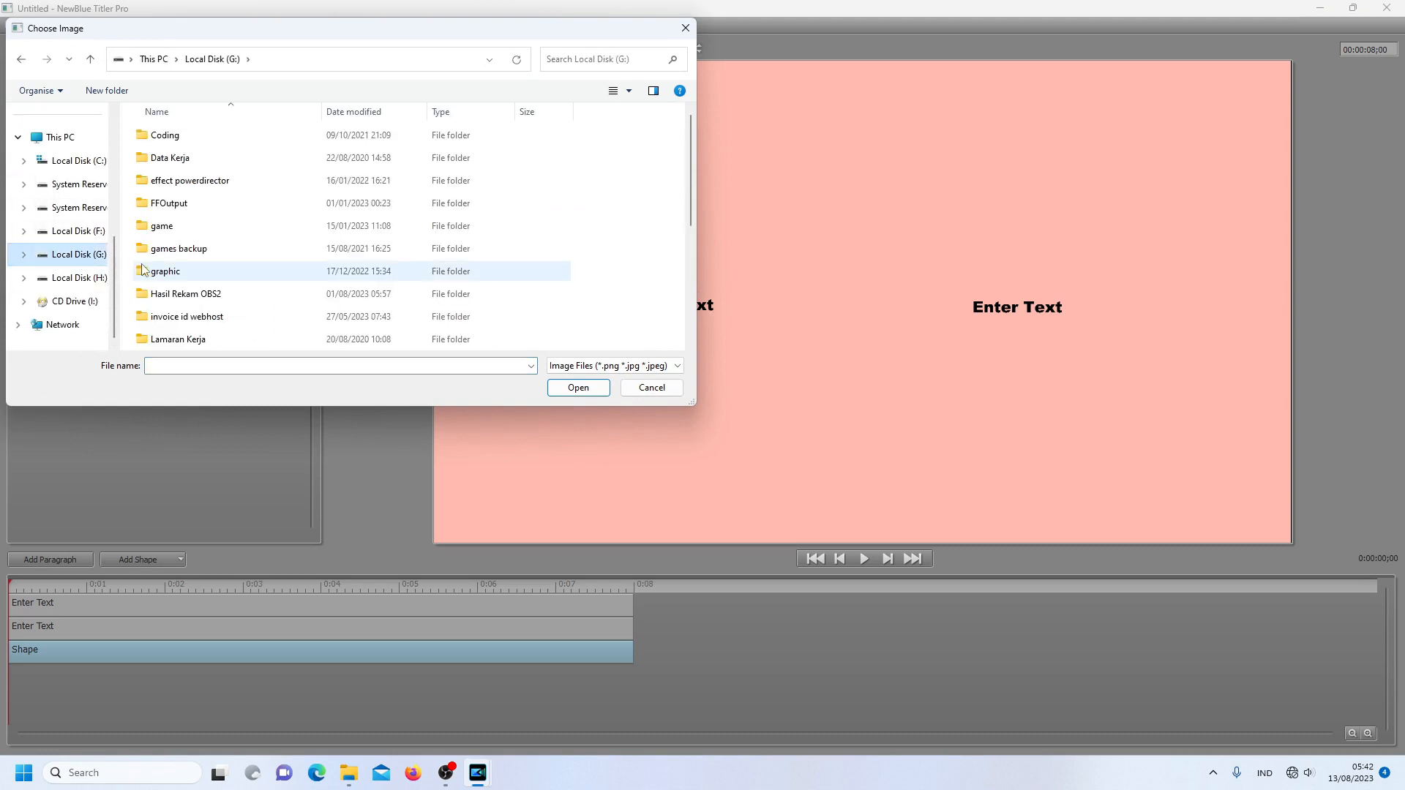
{"action": "left_click_drag", "start_coordinate": [112, 274], "coordinate": [120, 227]}
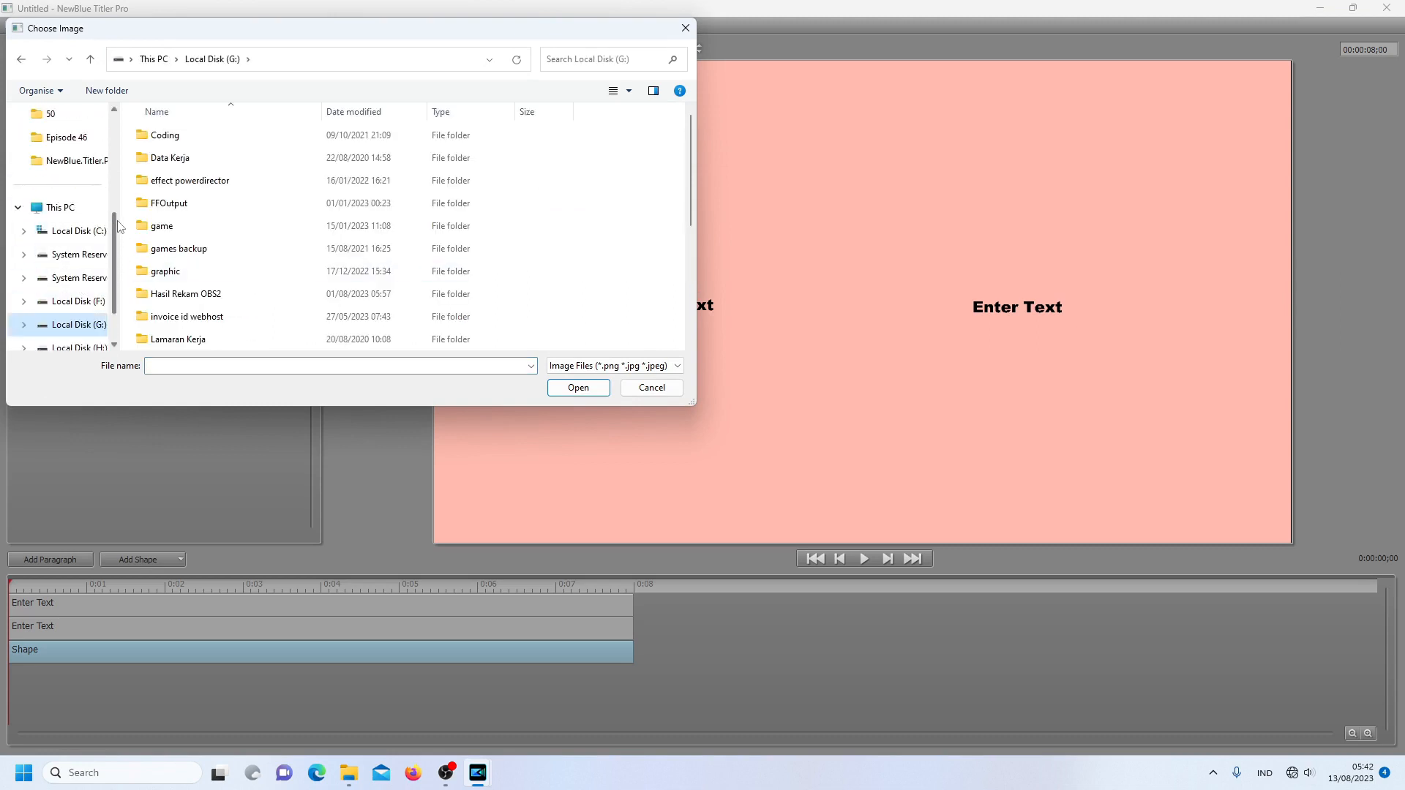
{"action": "left_click", "coordinate": [60, 114]}
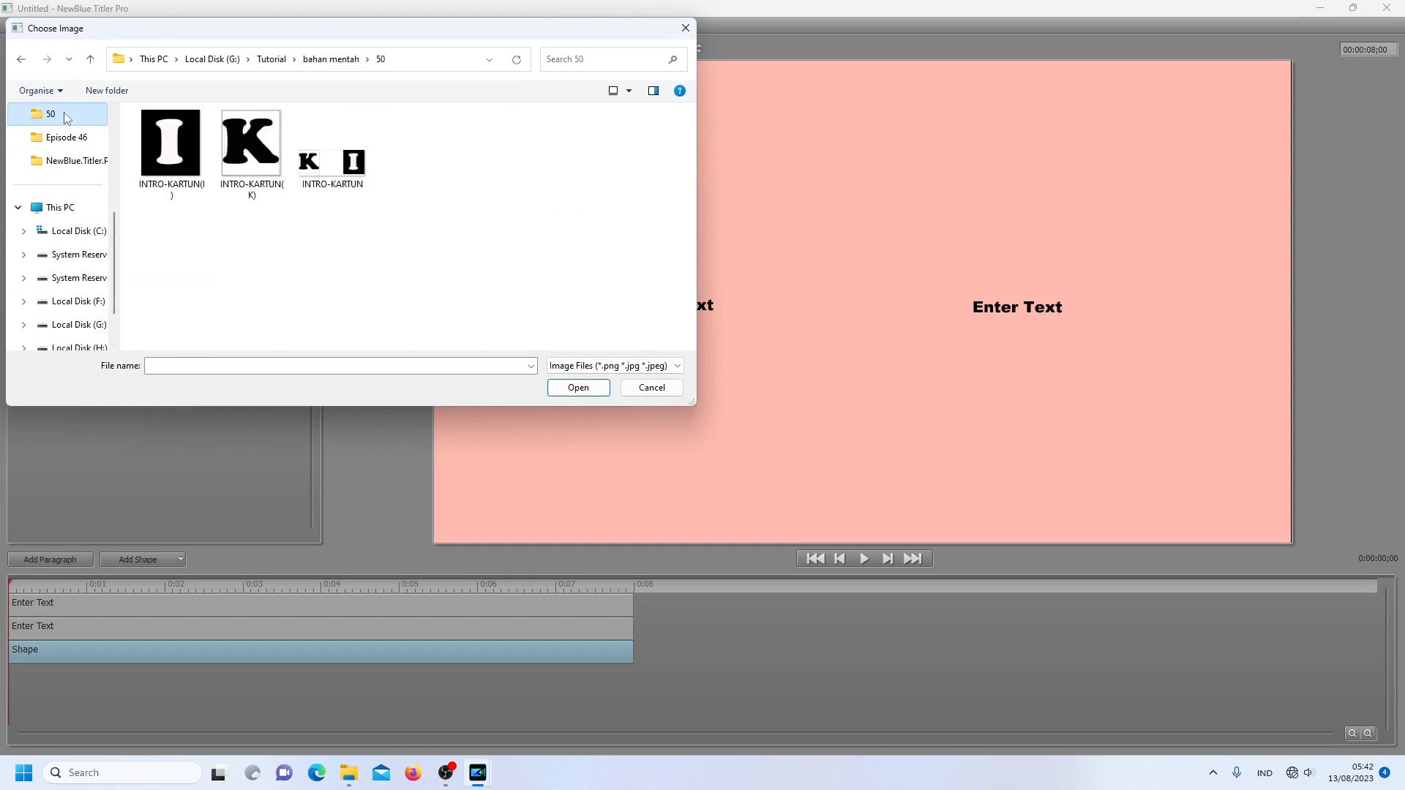
{"action": "left_click", "coordinate": [253, 150]}
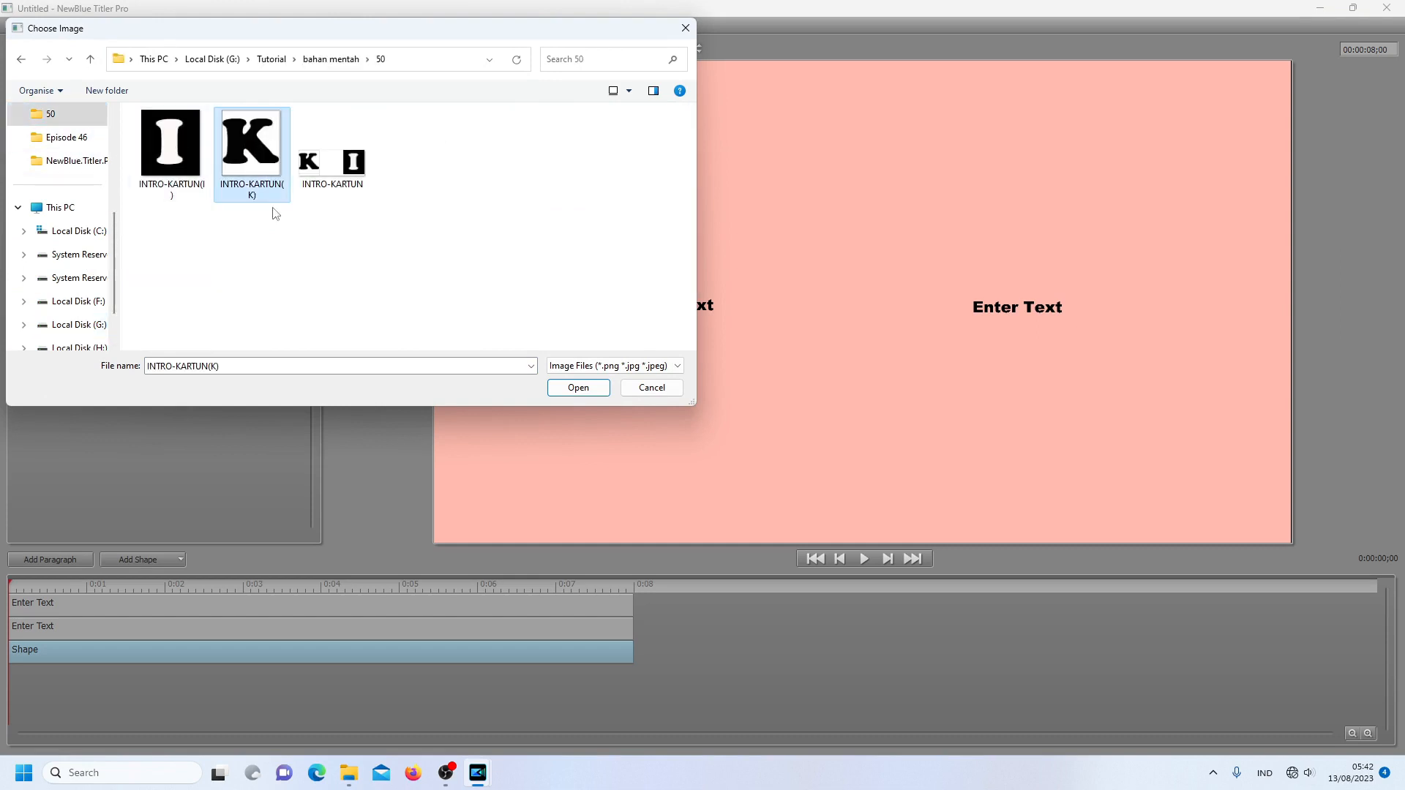
{"action": "left_click", "coordinate": [575, 389]}
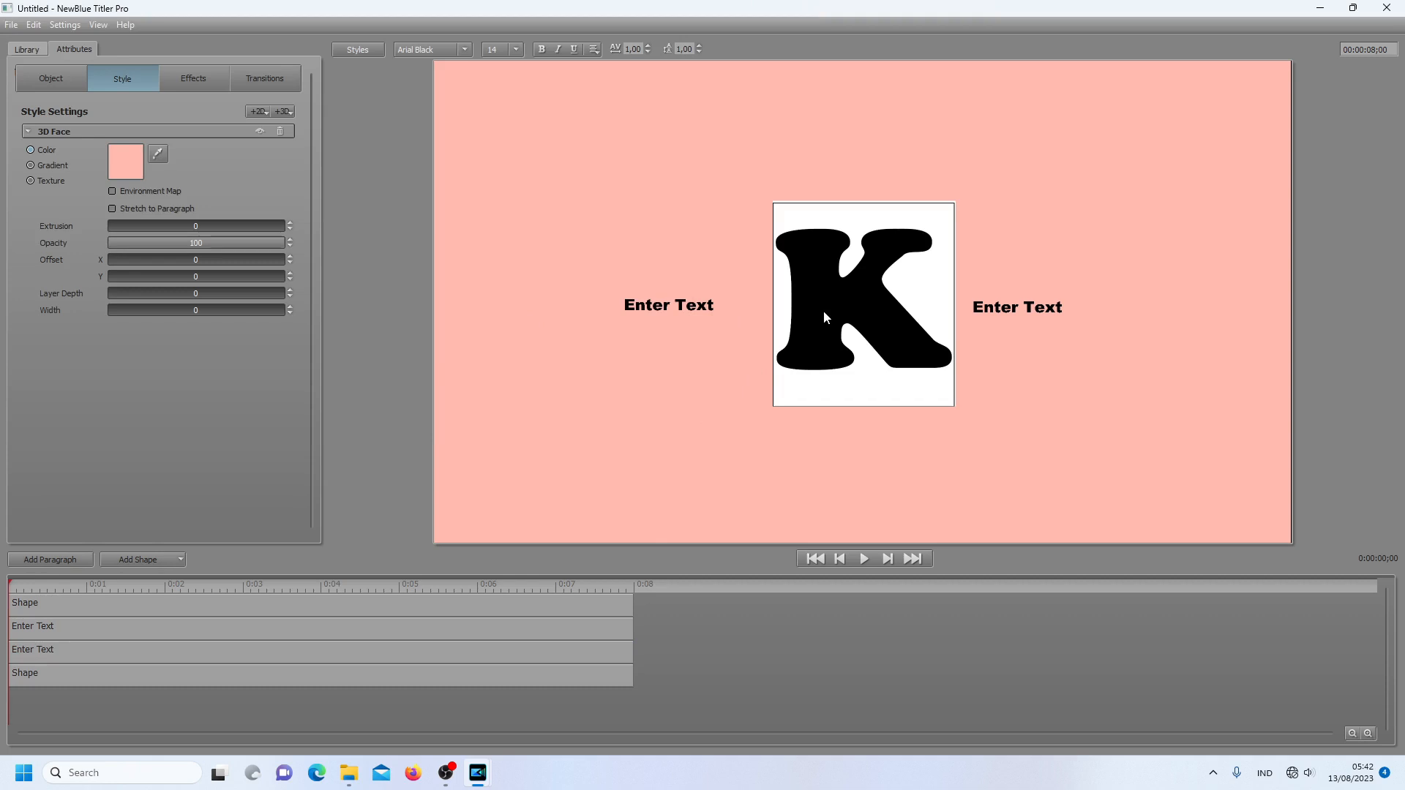
Scale the K image to about X 8.2, Y 8, Z 8 and move it up and slightly left of center, to about Y 14.7
{"action": "left_click", "coordinate": [605, 606]}
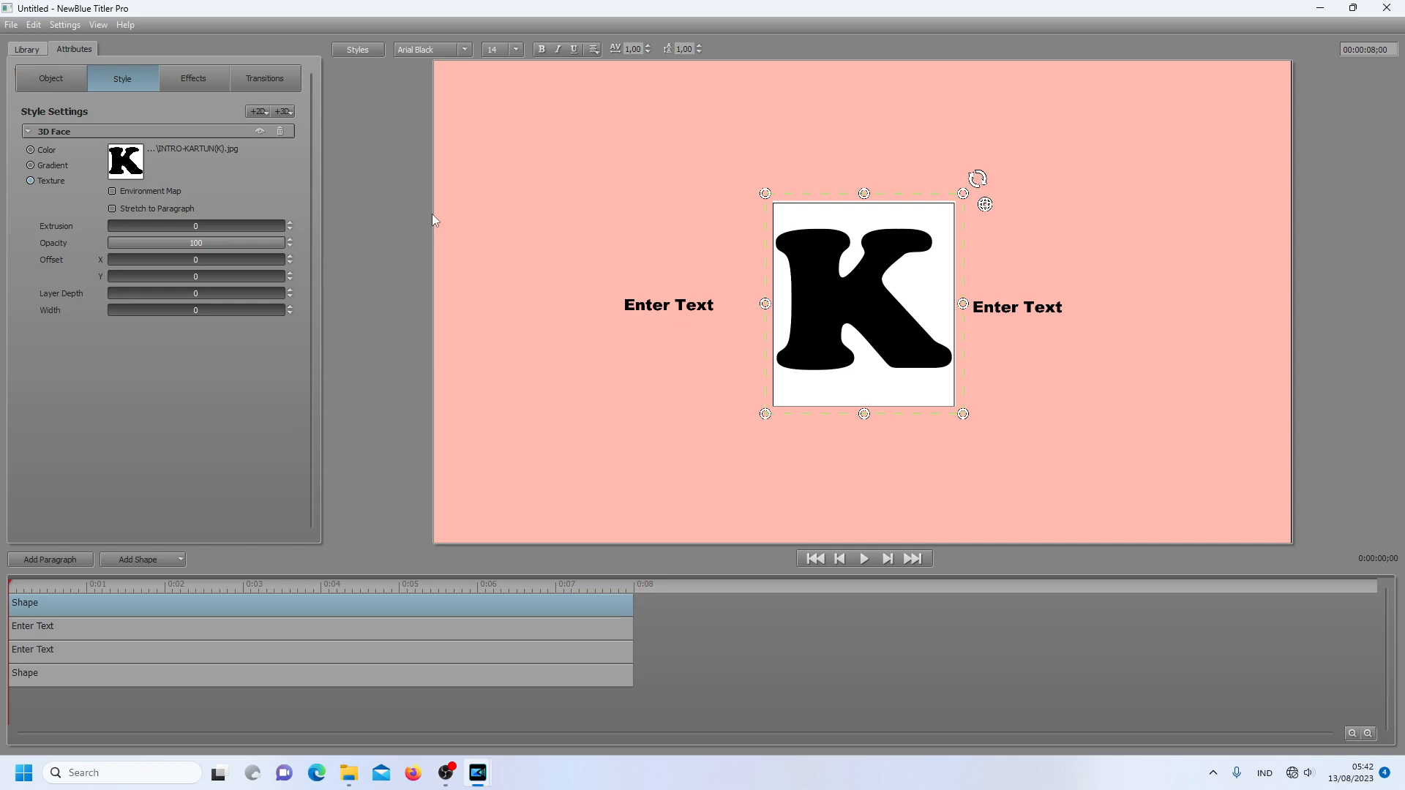
{"action": "left_click", "coordinate": [47, 80]}
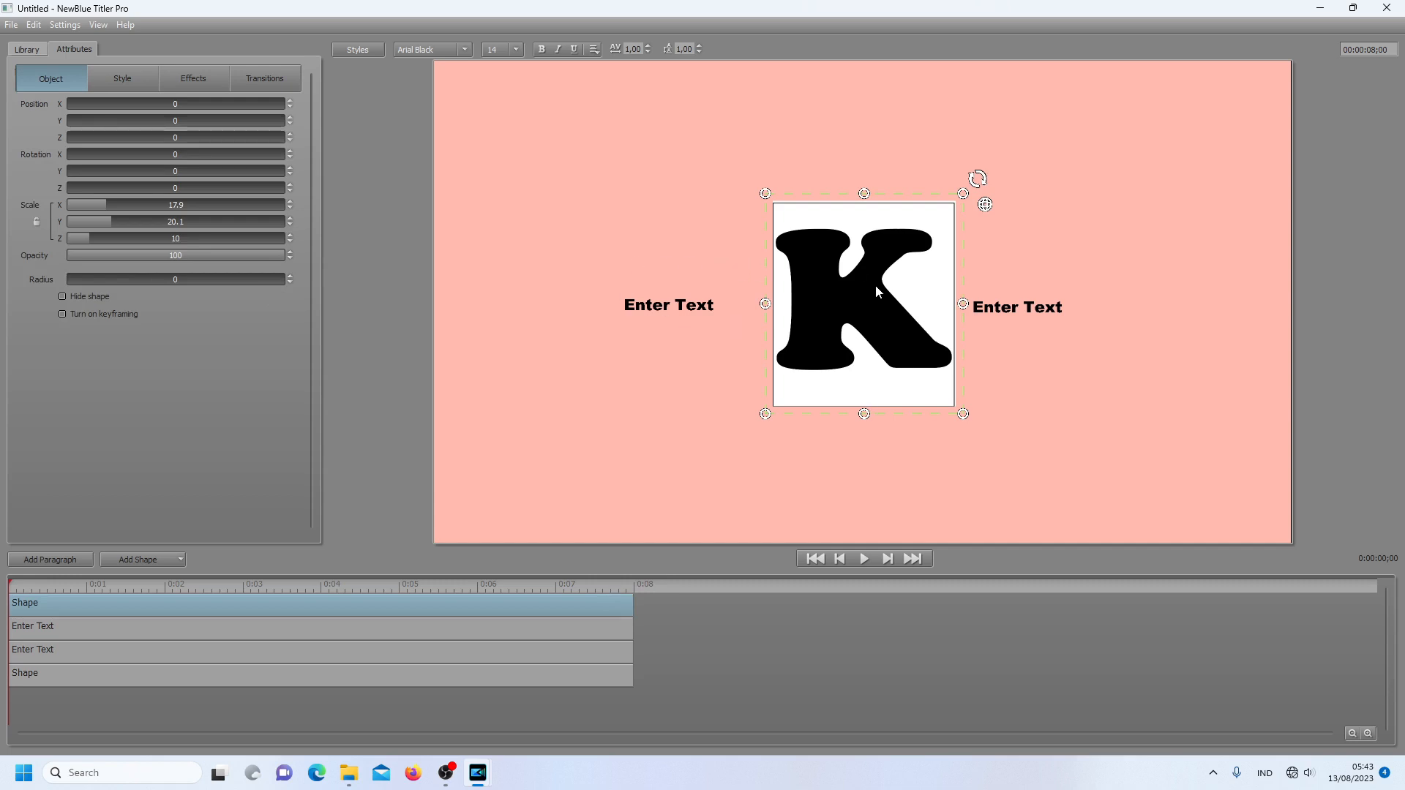
{"action": "left_click_drag", "start_coordinate": [107, 205], "coordinate": [64, 208]}
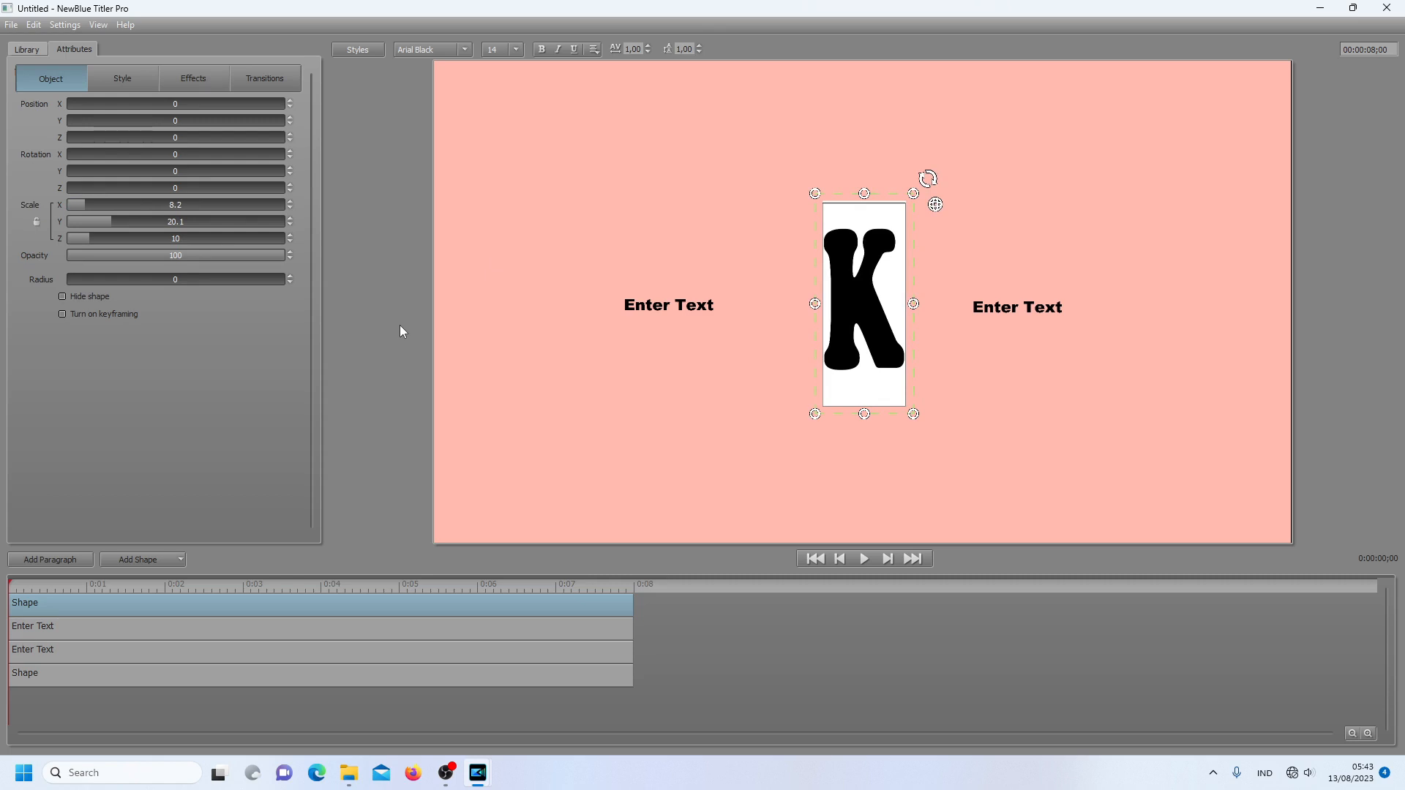
{"action": "left_click_drag", "start_coordinate": [105, 220], "coordinate": [54, 227]}
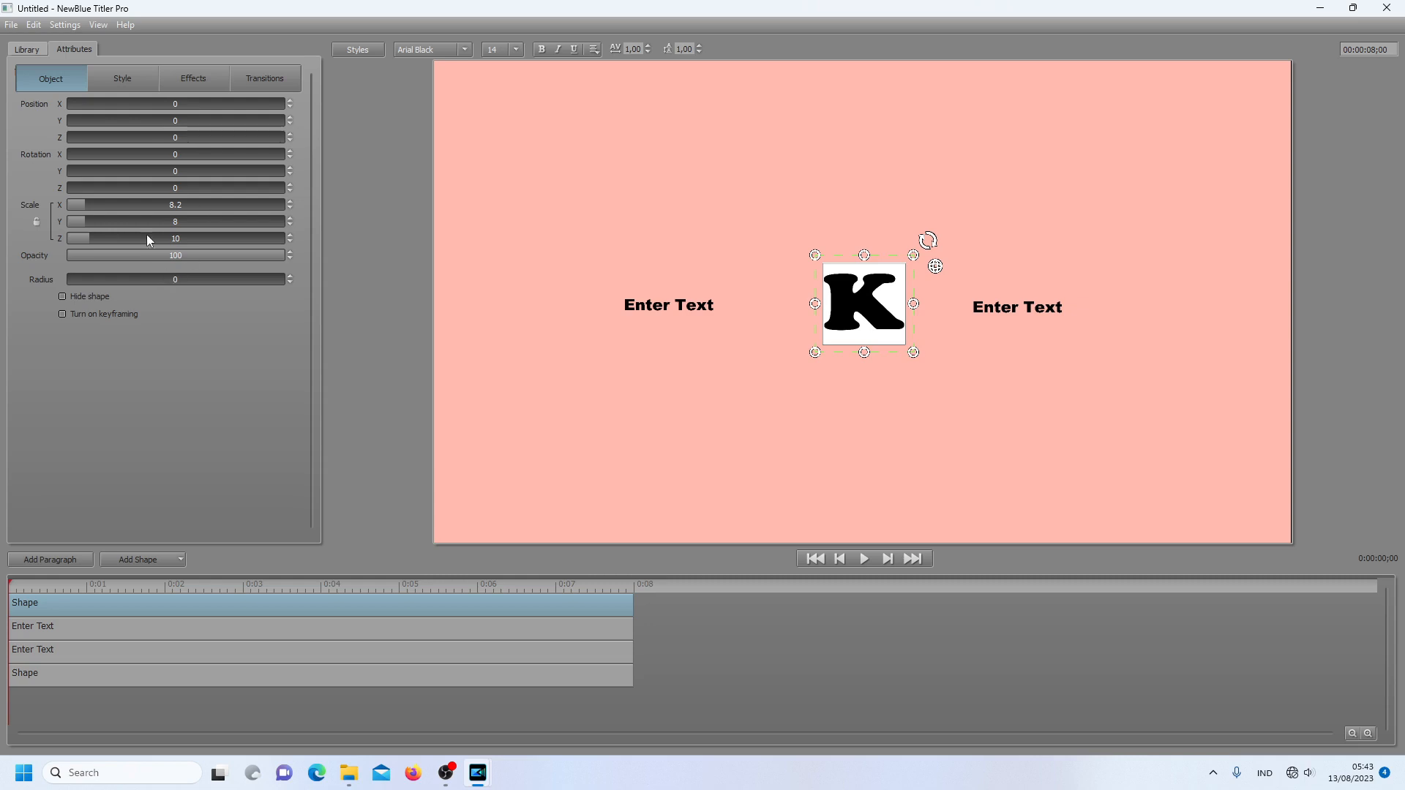
{"action": "left_click_drag", "start_coordinate": [90, 236], "coordinate": [77, 234]}
{"action": "left_click_drag", "start_coordinate": [848, 252], "coordinate": [798, 202]}
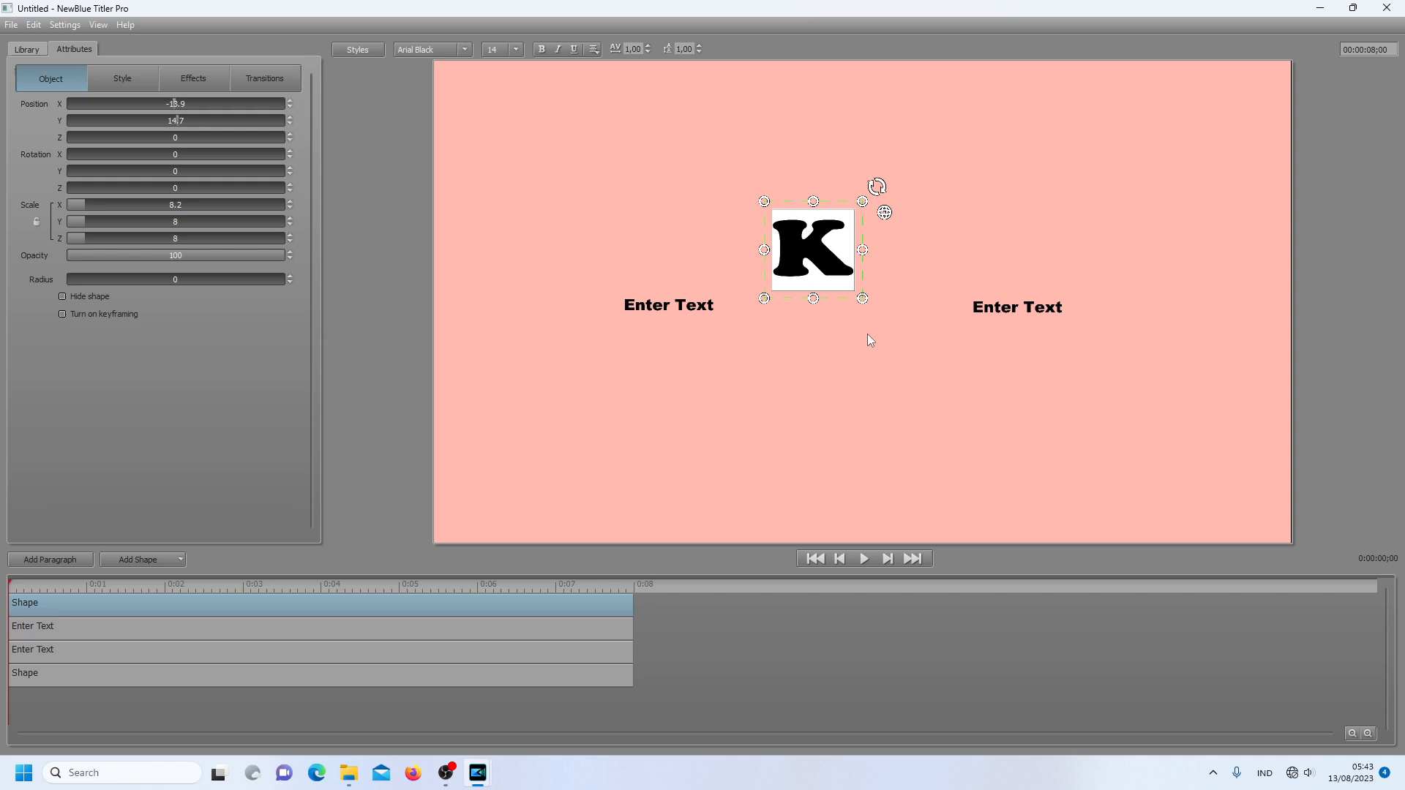
Import the image INTRO-KARTUN(I) from folder 50 into the title
{"action": "left_click", "coordinate": [11, 25]}
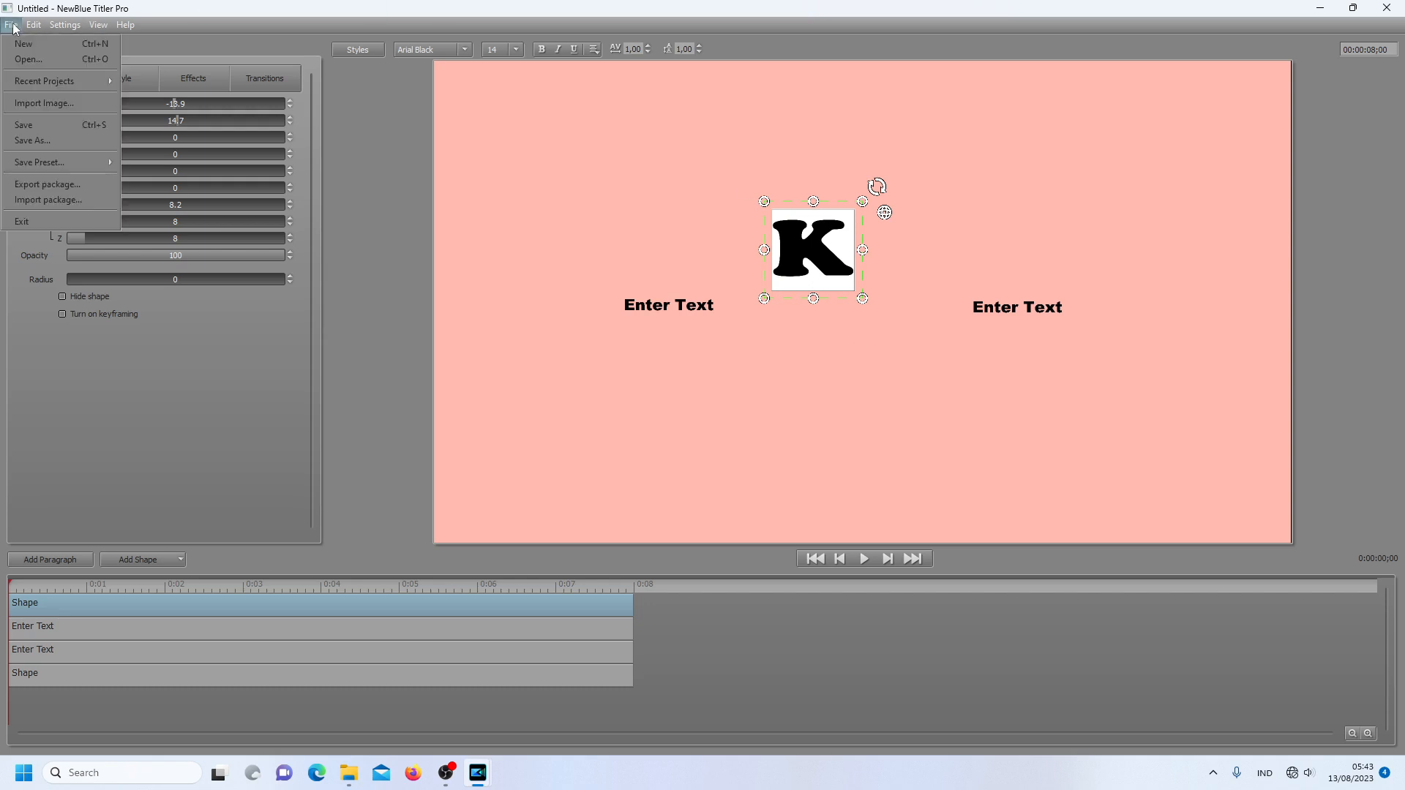
{"action": "left_click", "coordinate": [34, 103]}
{"action": "double_click", "coordinate": [177, 147]}
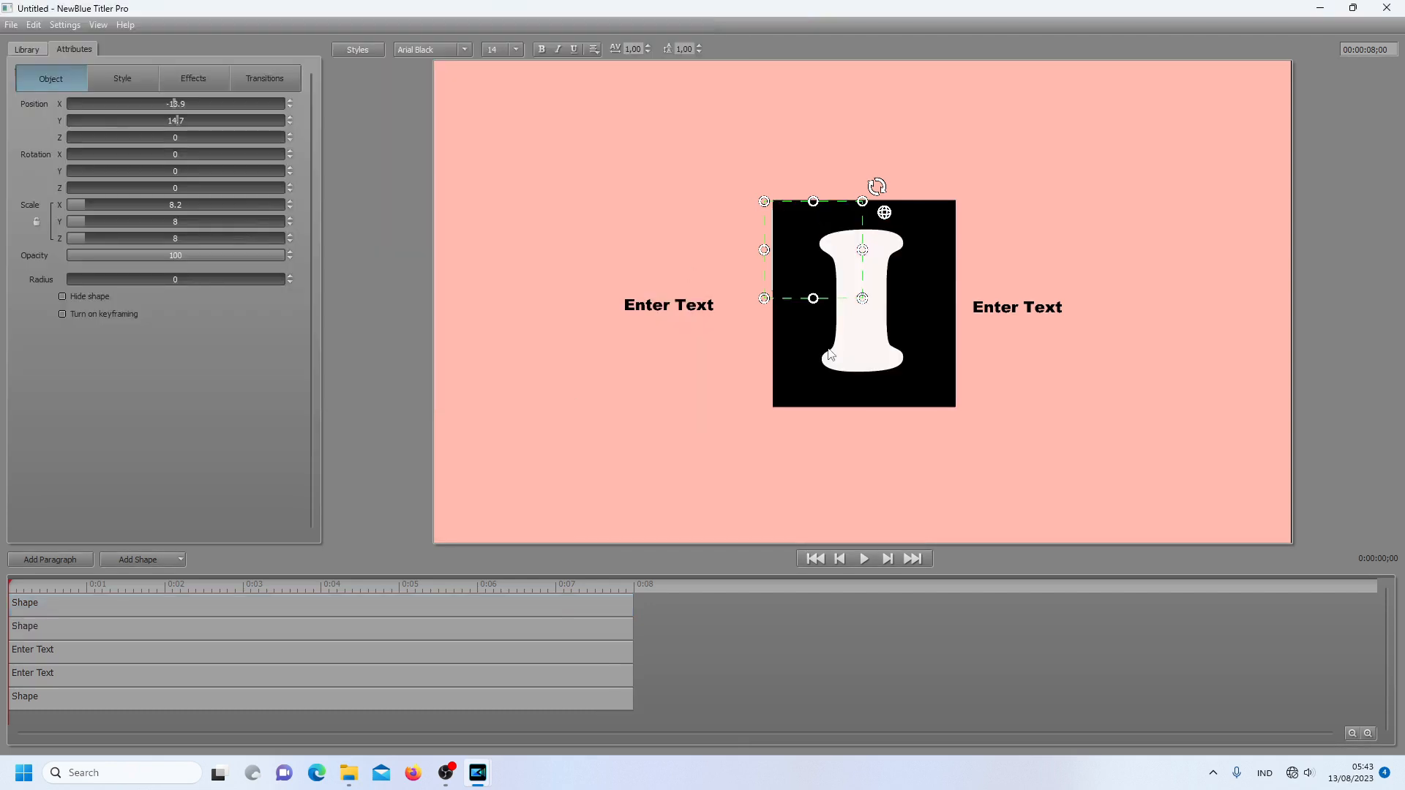
Scale the I image to X 8.2, Y 8, Z 8, place it flush against the K image's right edge at about X 8.6, Y 14.5, and deselect it
{"action": "left_click_drag", "start_coordinate": [107, 205], "coordinate": [81, 247]}
{"action": "left_click_drag", "start_coordinate": [908, 254], "coordinate": [936, 201]}
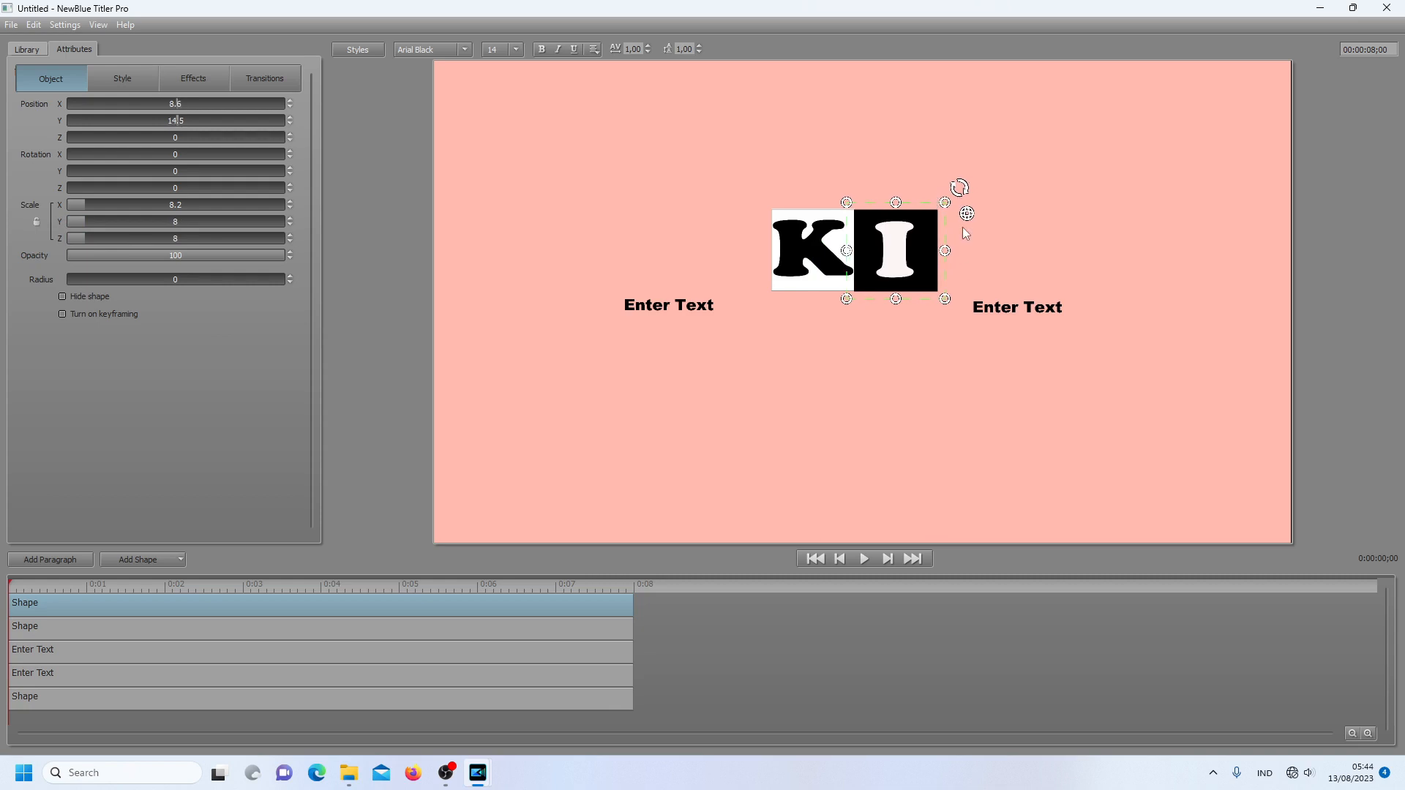
{"action": "left_click", "coordinate": [890, 378]}
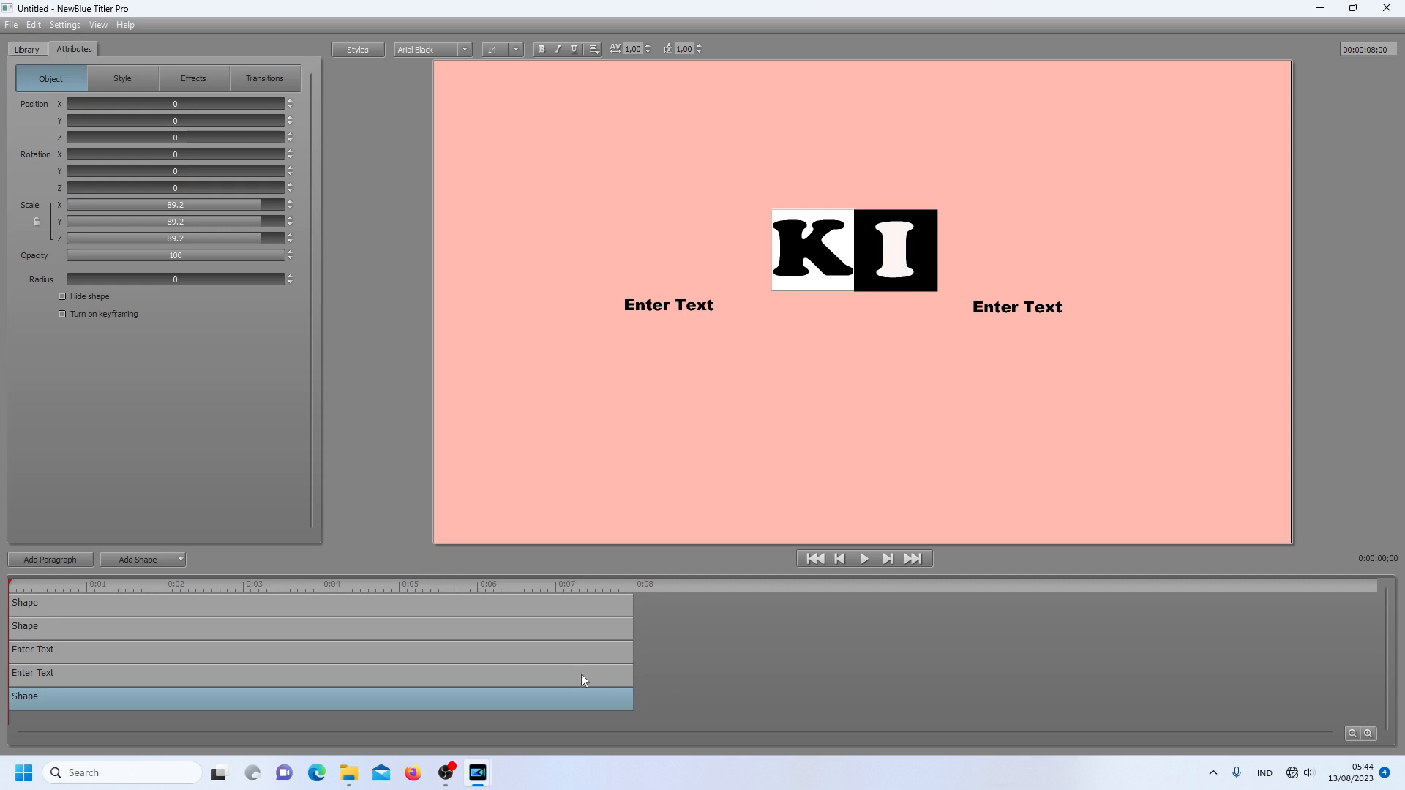
Turn on keyframing for the I image at the start and set its Y rotation to 360 at 0:00:04;09
{"action": "left_click", "coordinate": [569, 630]}
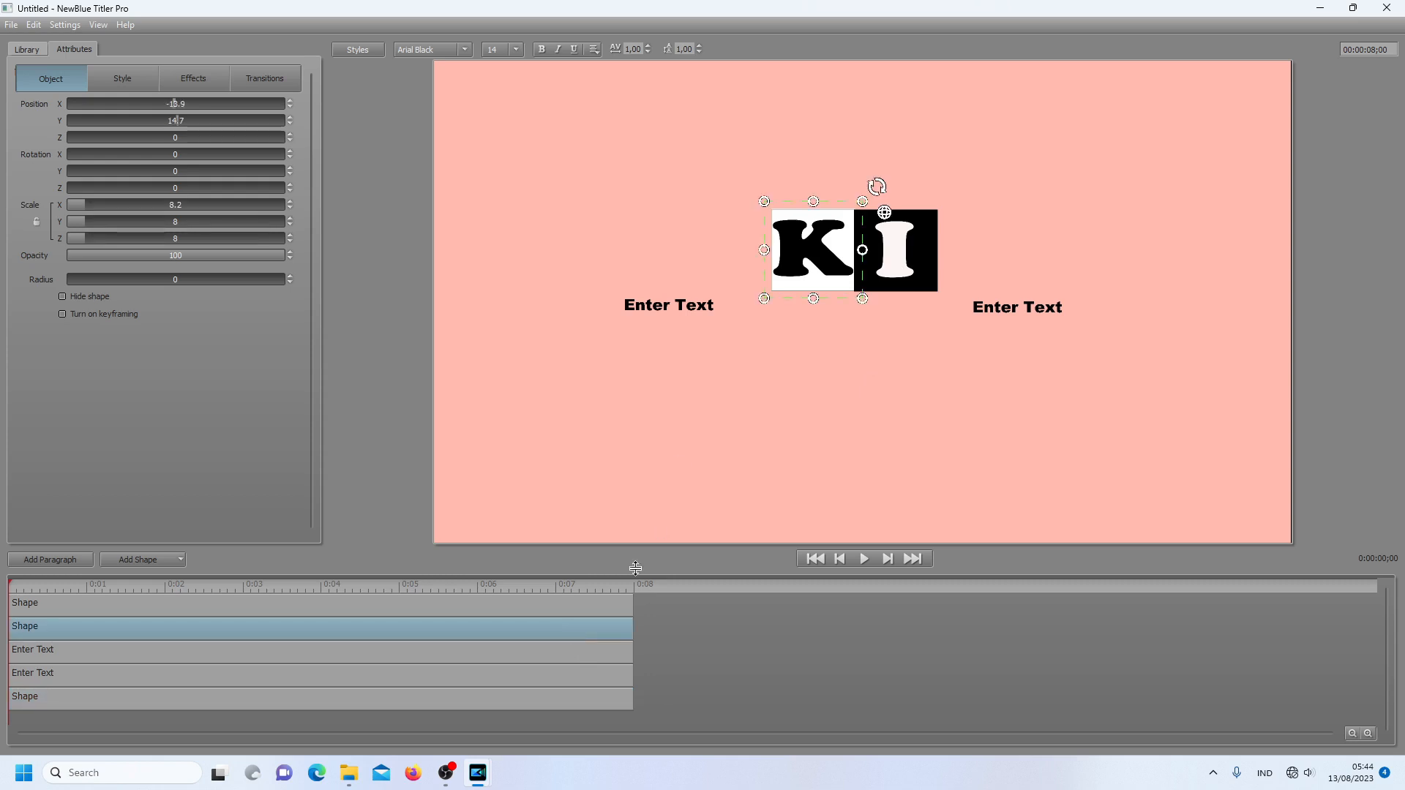
{"action": "left_click", "coordinate": [611, 606]}
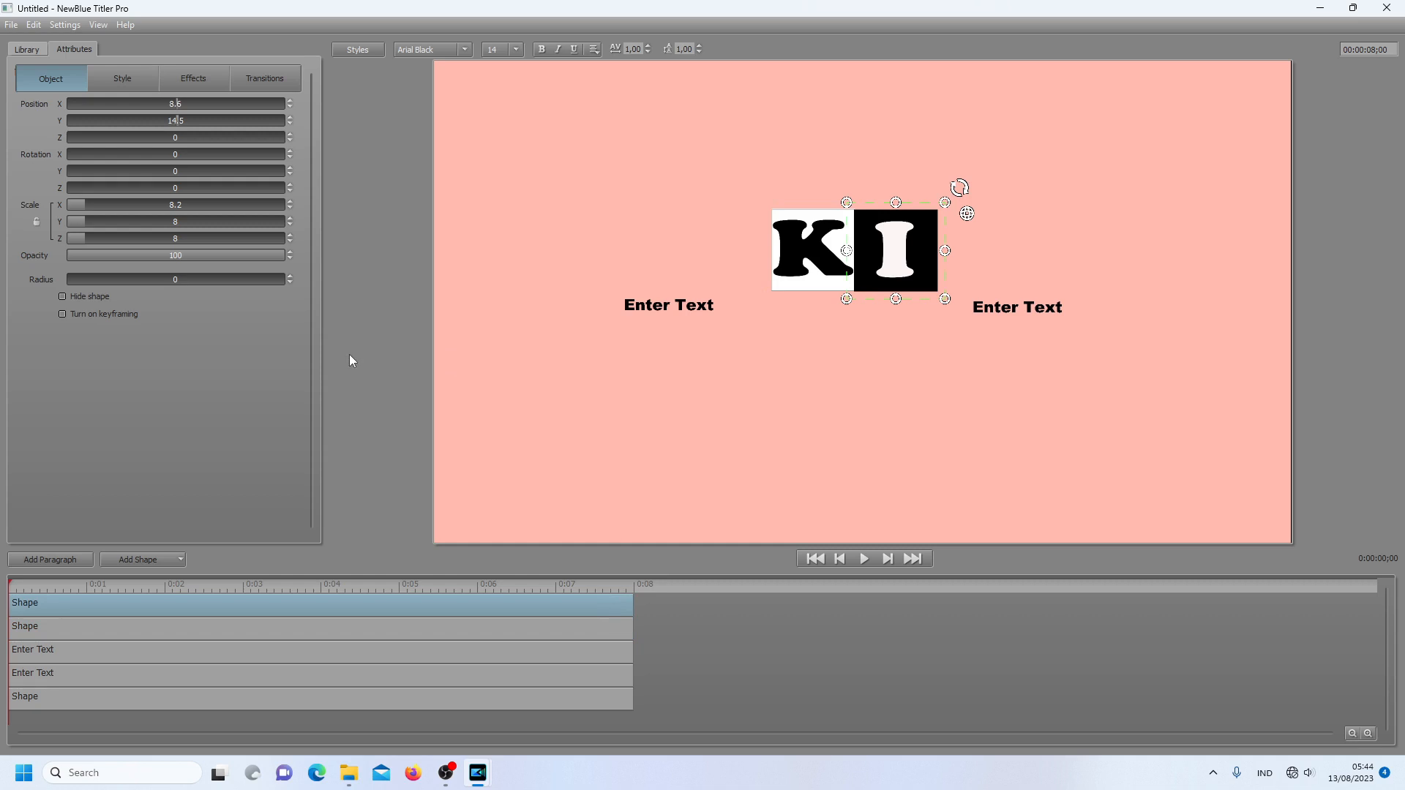
{"action": "left_click", "coordinate": [63, 316]}
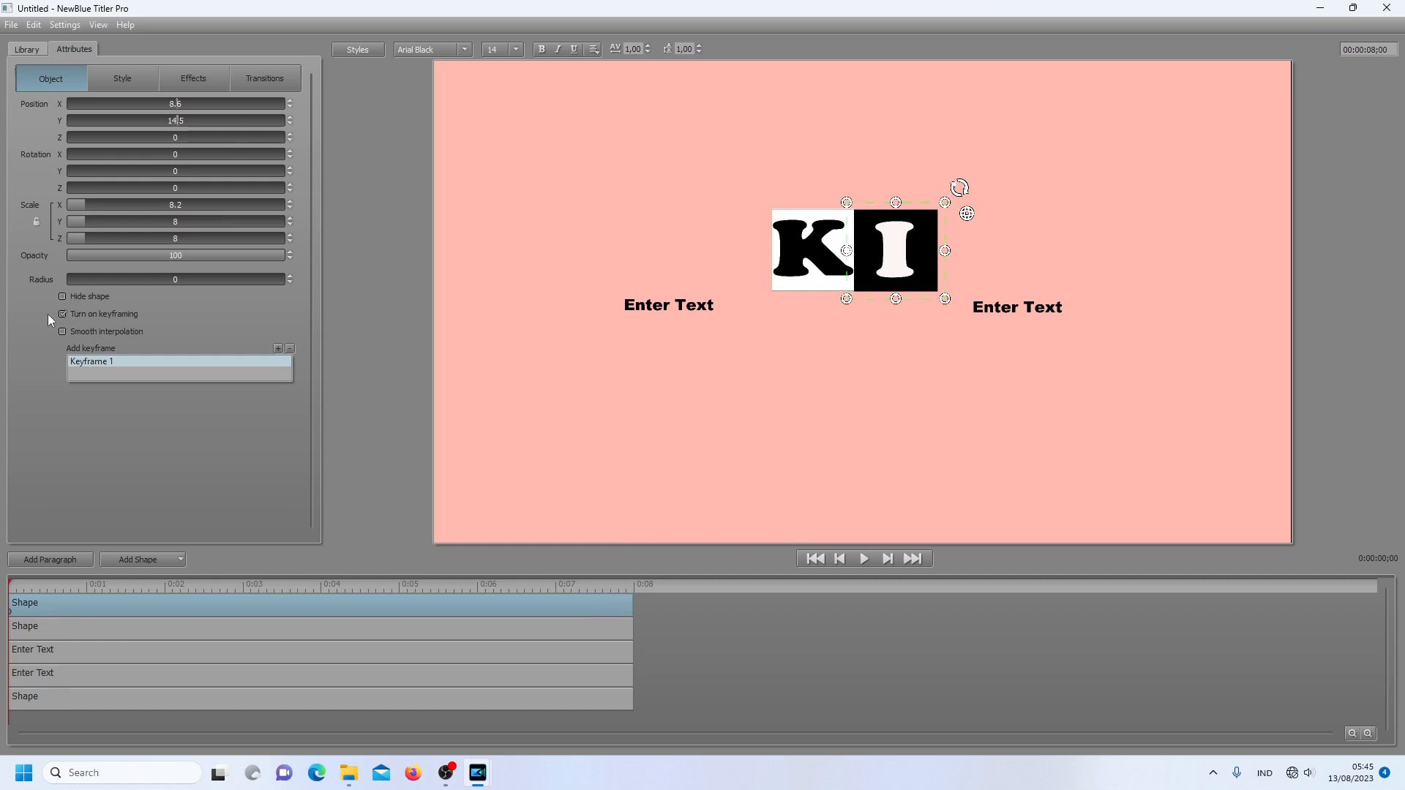
{"action": "left_click_drag", "start_coordinate": [9, 587], "coordinate": [352, 613]}
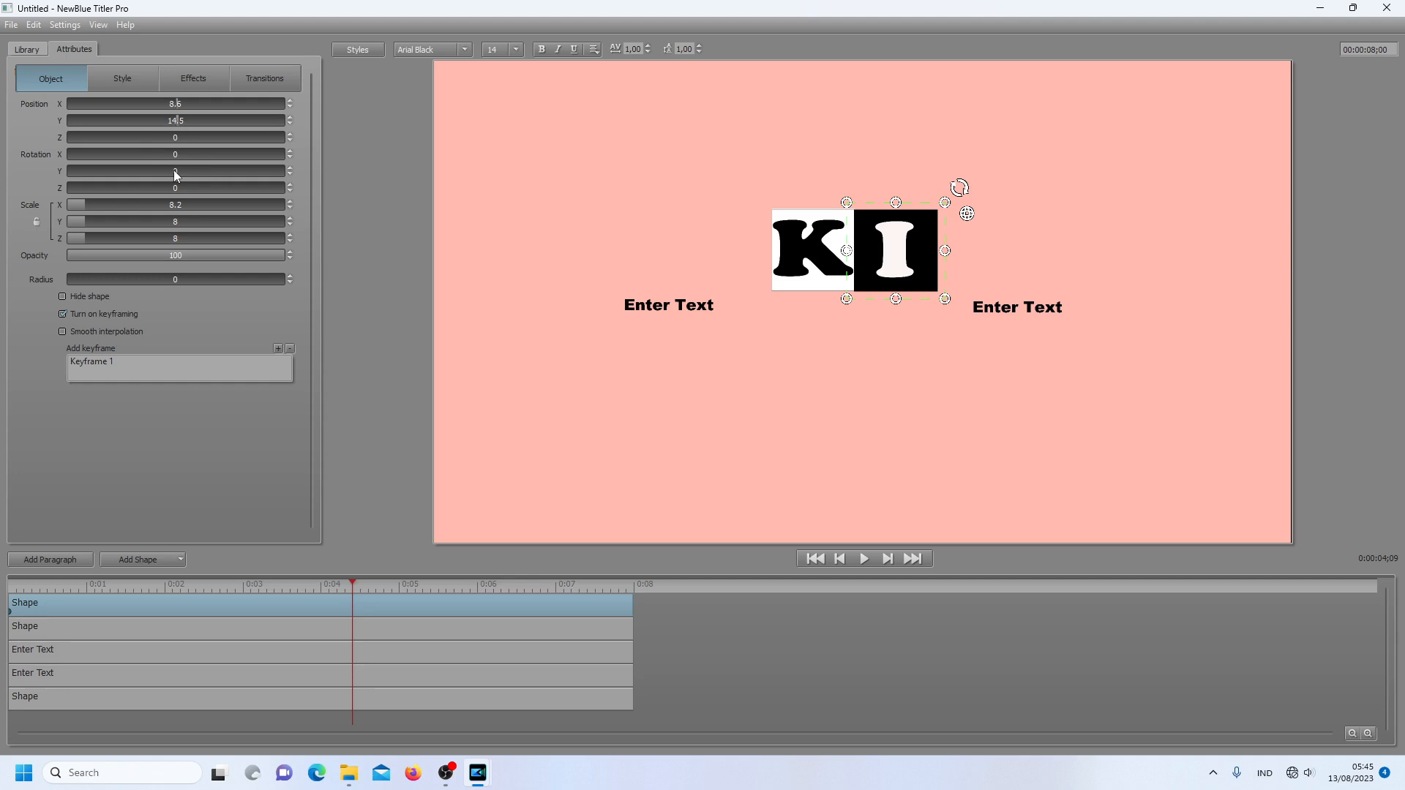
{"action": "left_click_drag", "start_coordinate": [174, 171], "coordinate": [458, 177]}
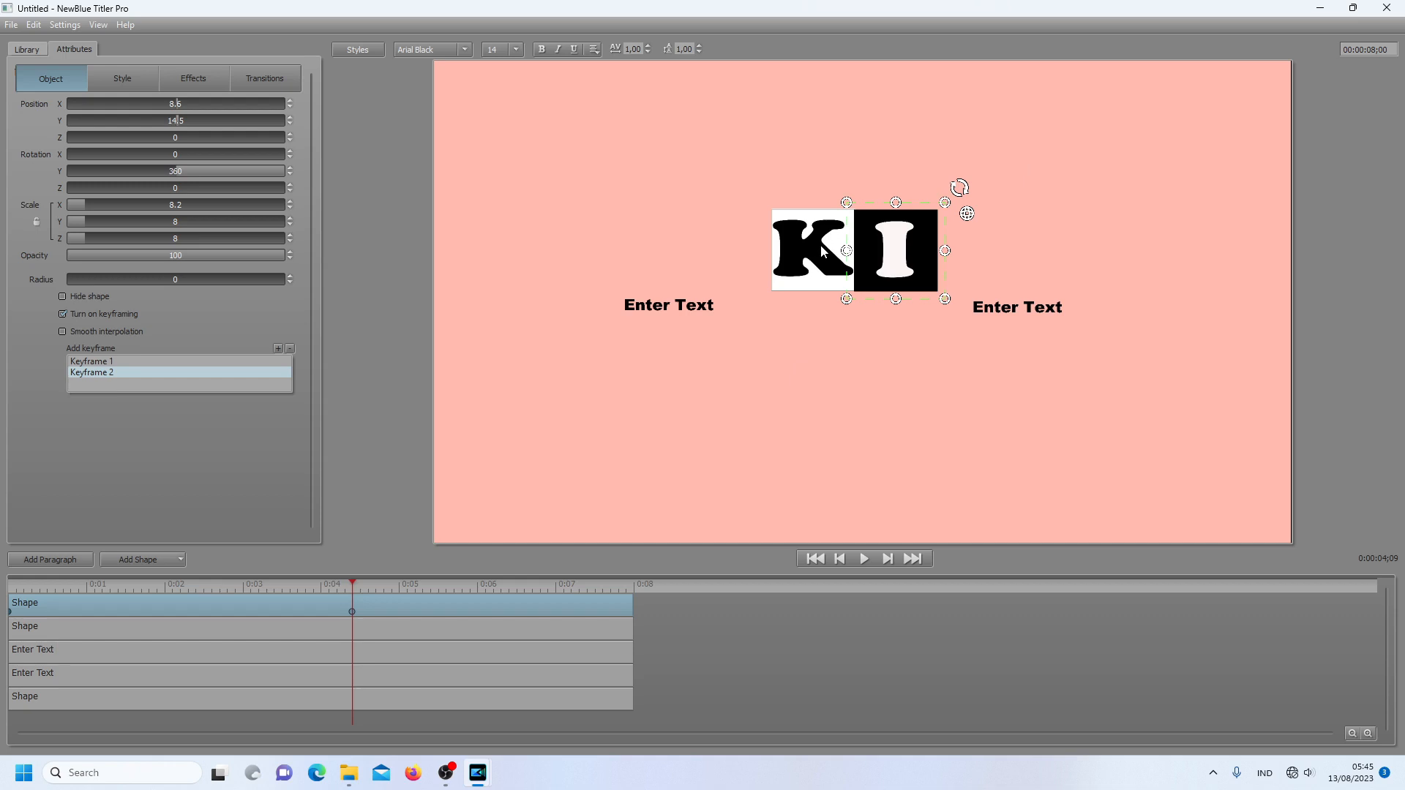
Turn on keyframing for the K image at the start and set its X rotation to 360 at 0:00:04;09
{"action": "left_click", "coordinate": [538, 629]}
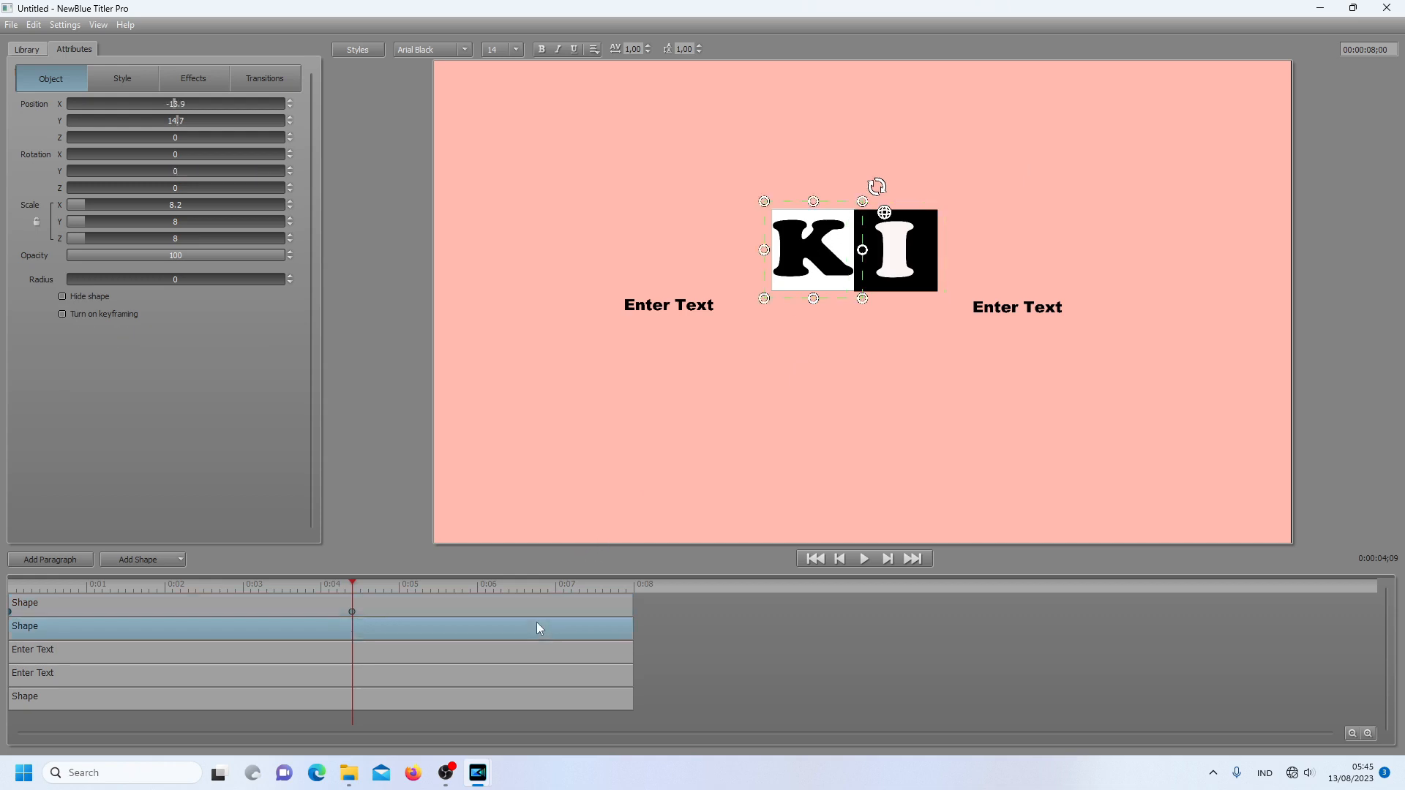
{"action": "left_click_drag", "start_coordinate": [352, 583], "coordinate": [5, 608]}
{"action": "left_click", "coordinate": [62, 315]}
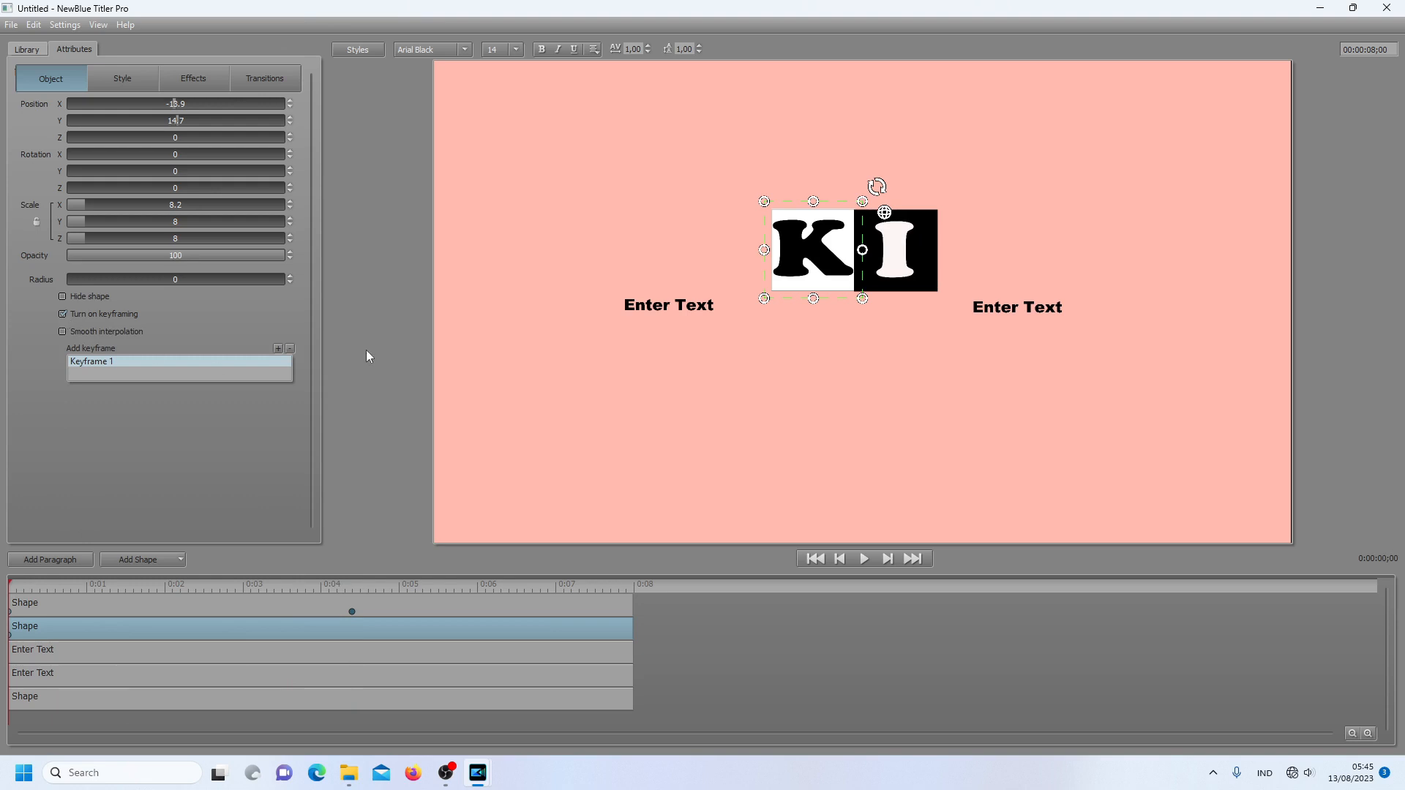
{"action": "left_click", "coordinate": [10, 580]}
{"action": "left_click_drag", "start_coordinate": [11, 584], "coordinate": [353, 579]}
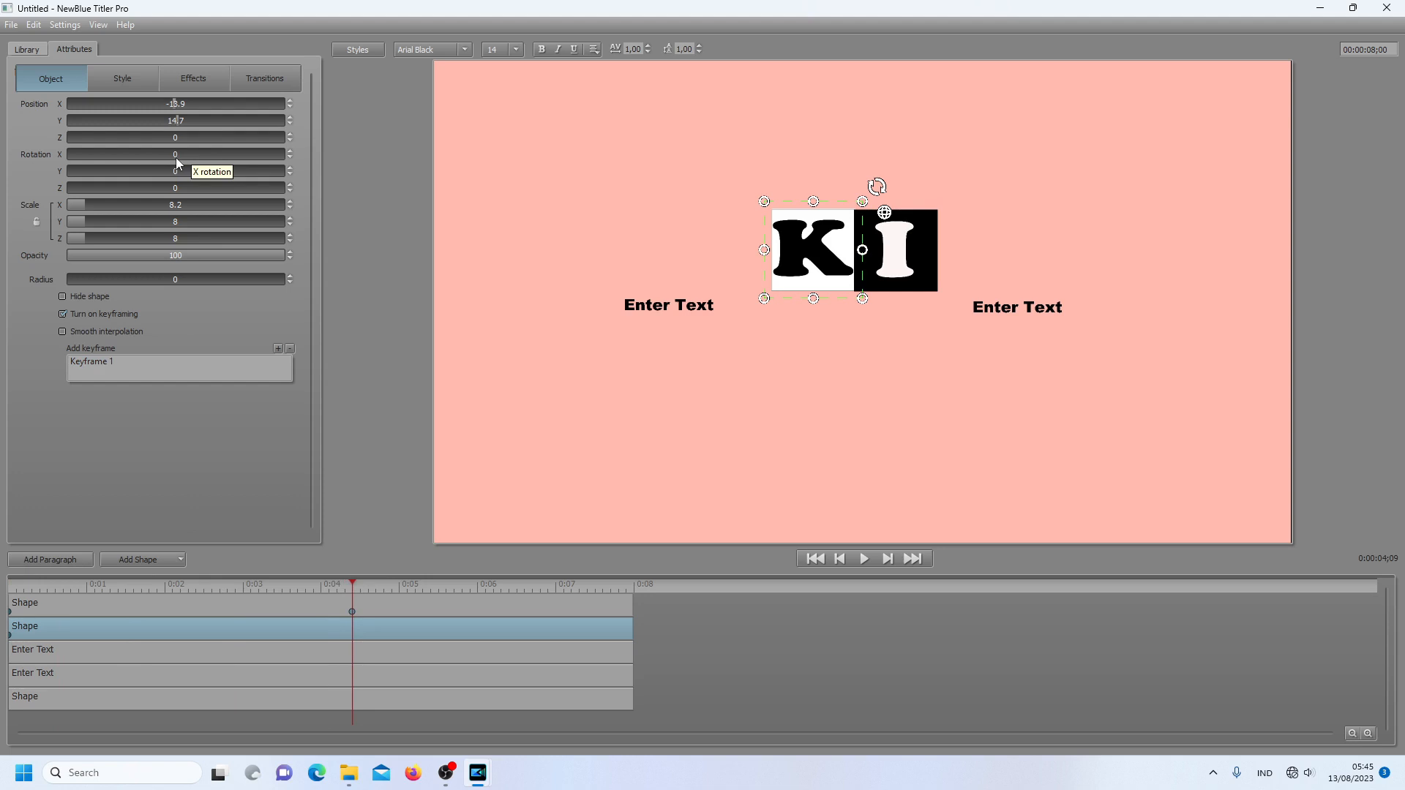
{"action": "left_click_drag", "start_coordinate": [174, 156], "coordinate": [432, 178]}
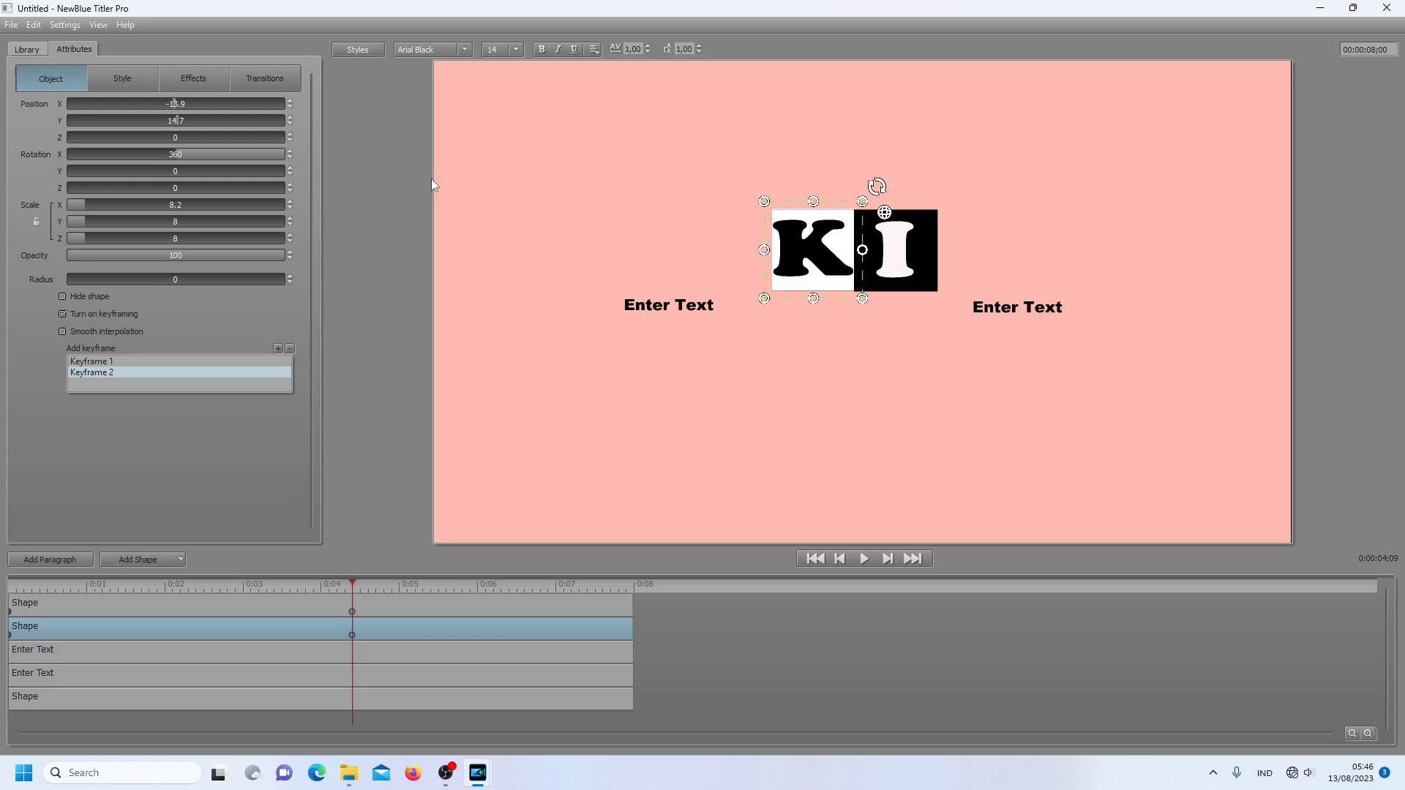
Replace the left "Enter Text" paragraph's text with "KARTUN" and deselect it
{"action": "left_click", "coordinate": [319, 661]}
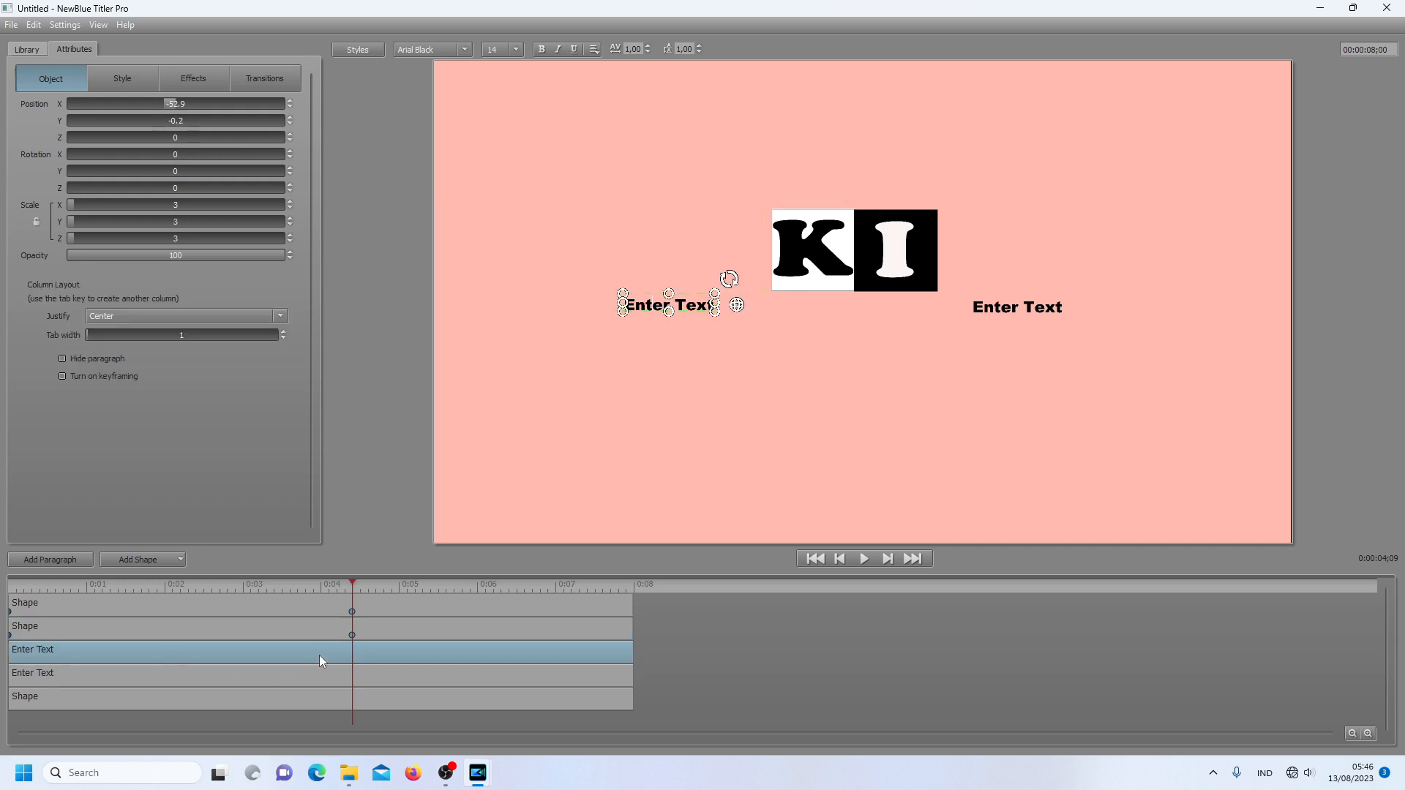
{"action": "right_click", "coordinate": [320, 661]}
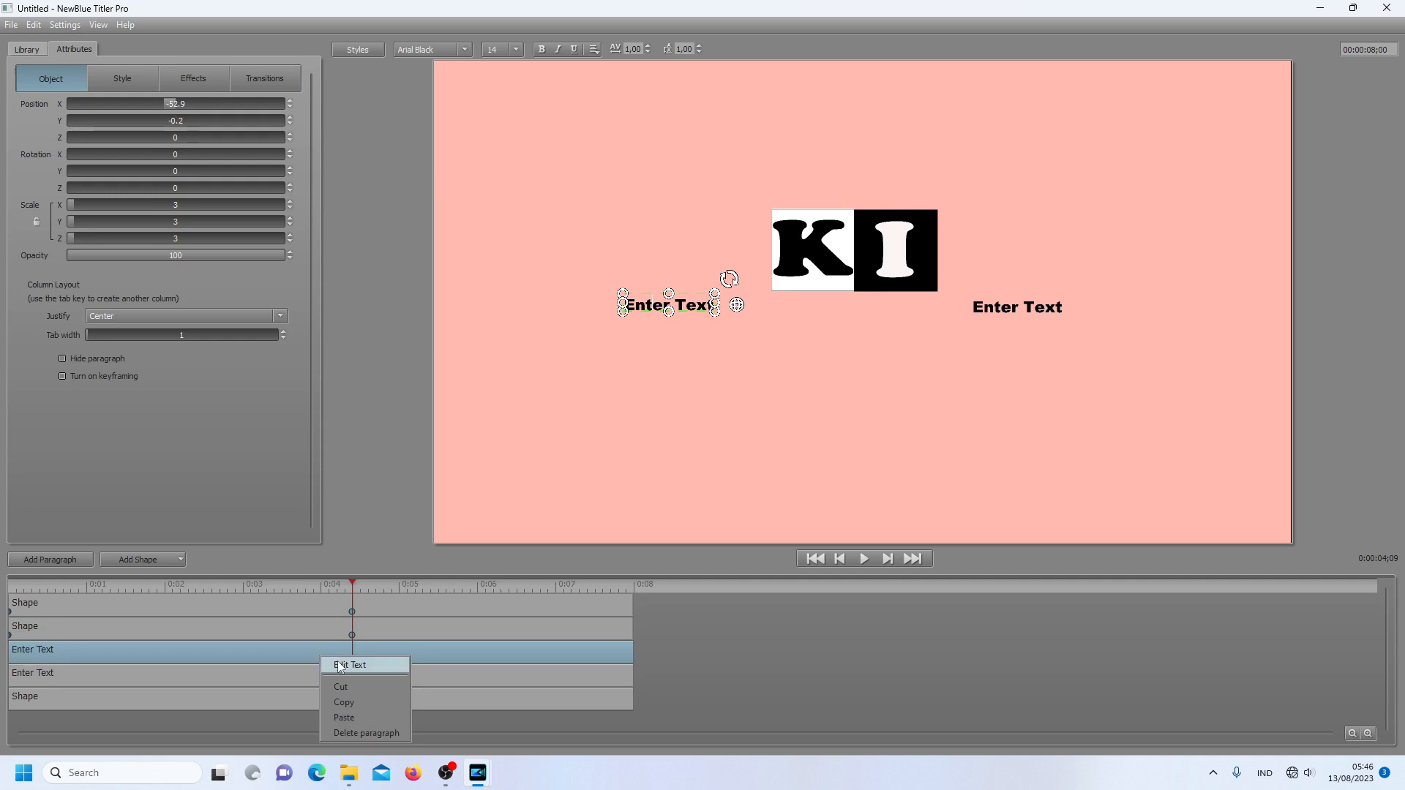
{"action": "left_click", "coordinate": [344, 665]}
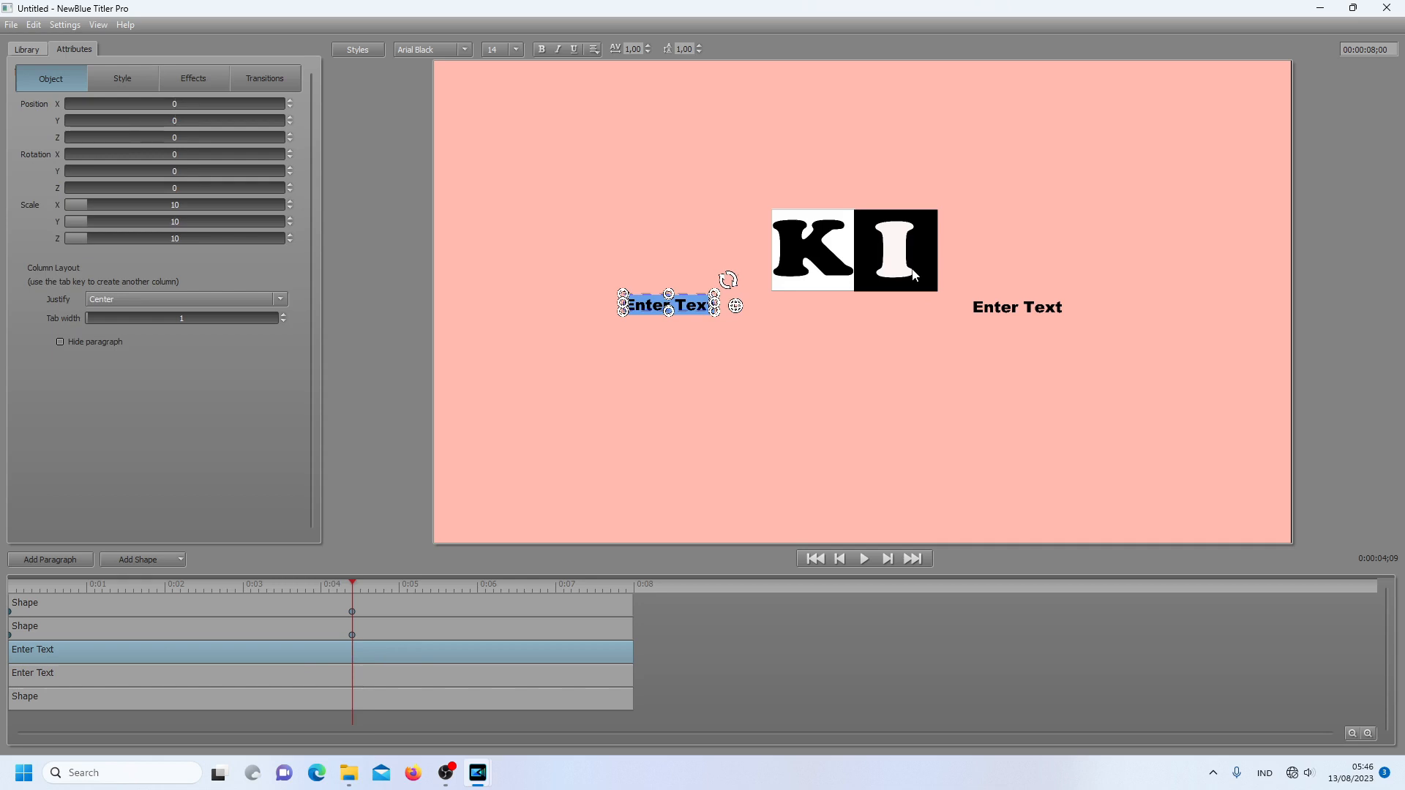
{"action": "type", "text": "KARTUN"}
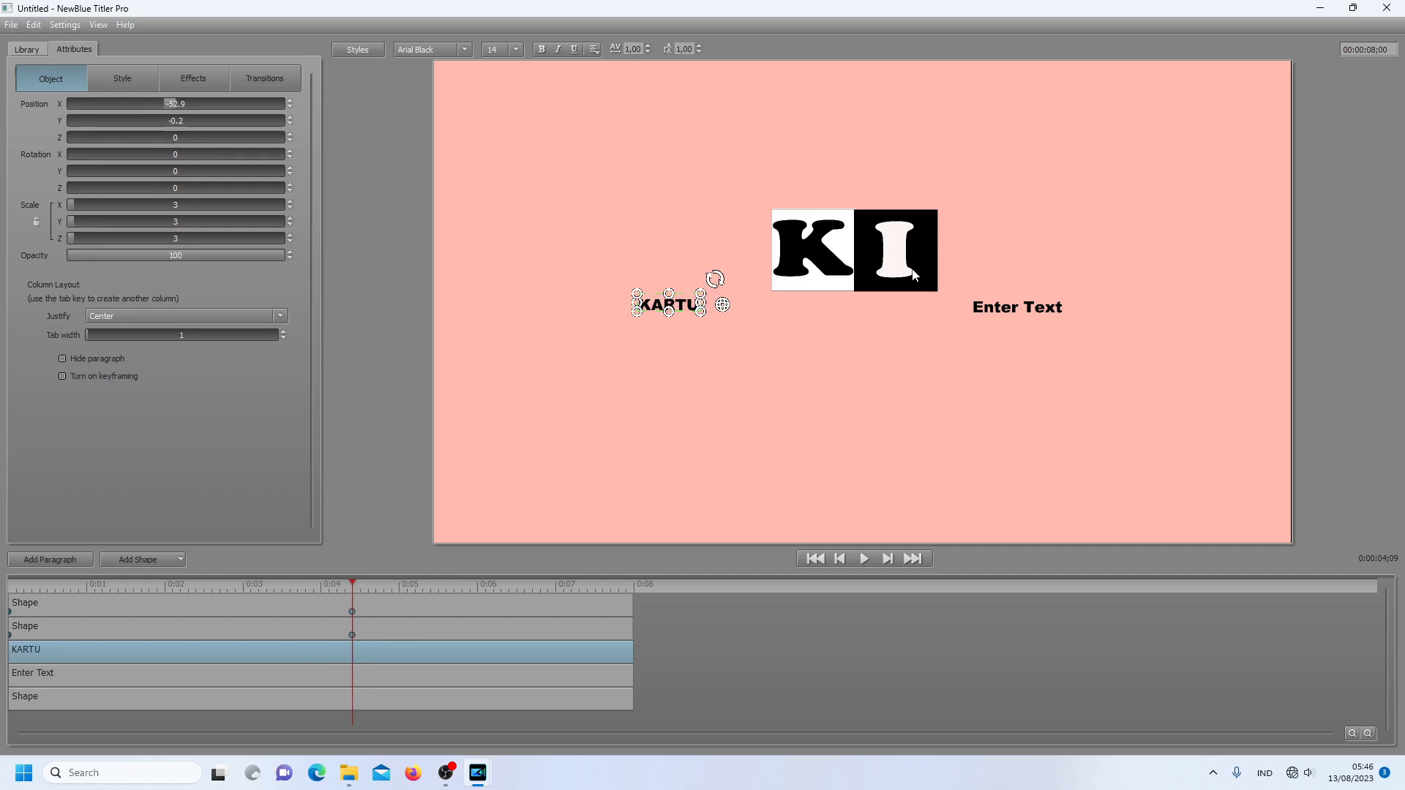
{"action": "left_click", "coordinate": [729, 306]}
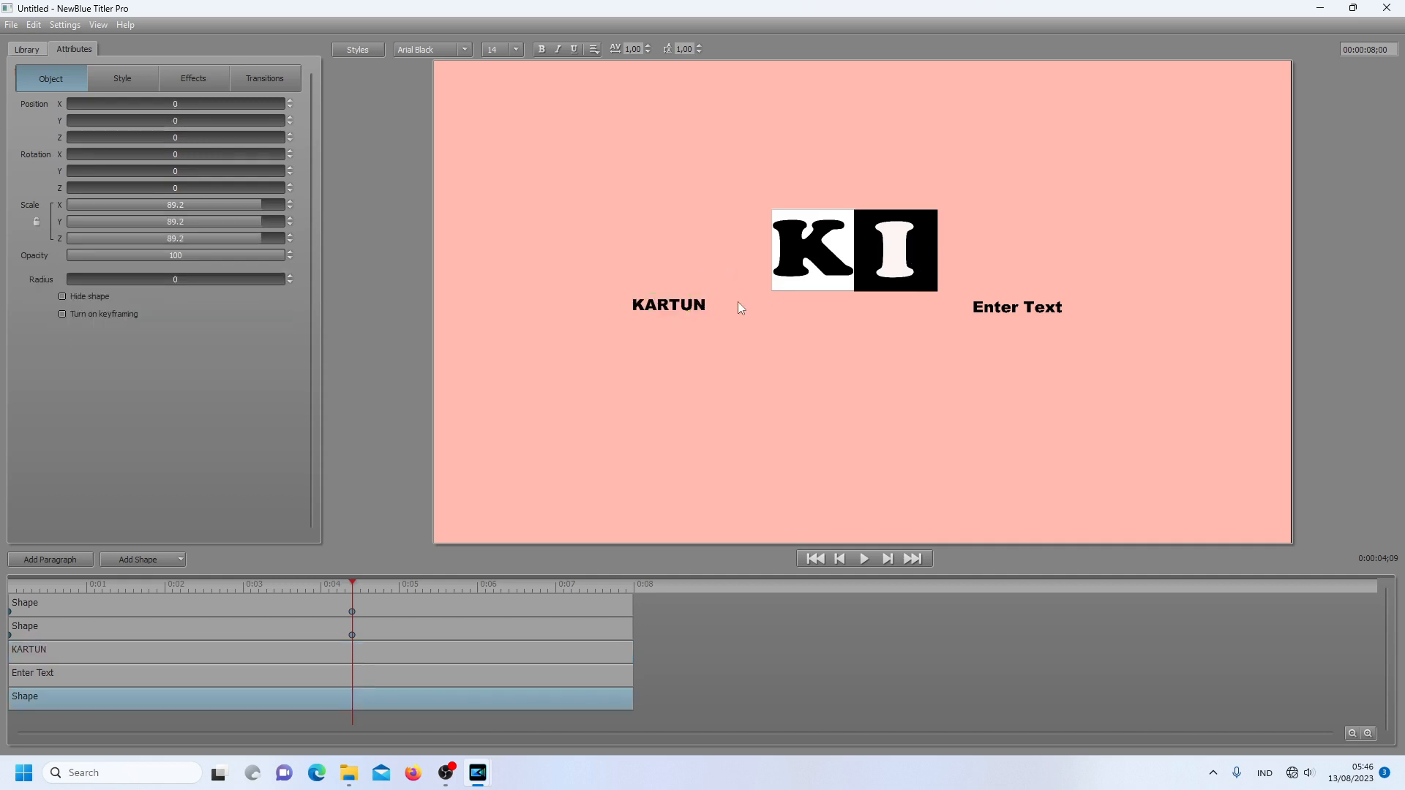
Move the "KARTUN" paragraph directly beneath the K image, aligned with the image's width
{"action": "left_click", "coordinate": [437, 655]}
{"action": "left_click_drag", "start_coordinate": [693, 296], "coordinate": [838, 293]}
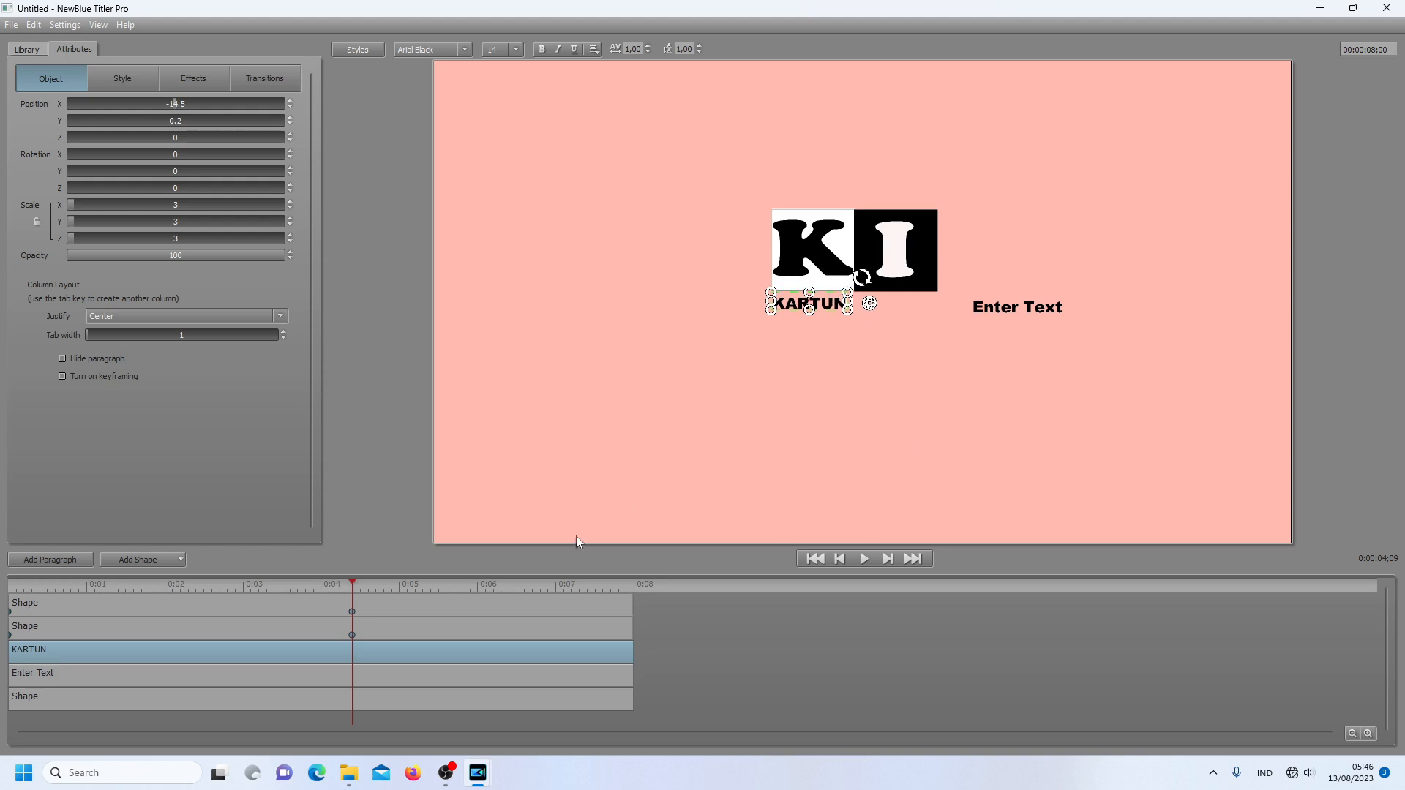
Replace the remaining "Enter Text" paragraph's text with "INDONESIA" and place it beneath the I image at about X 11, Y 0.4
{"action": "left_click", "coordinate": [408, 677]}
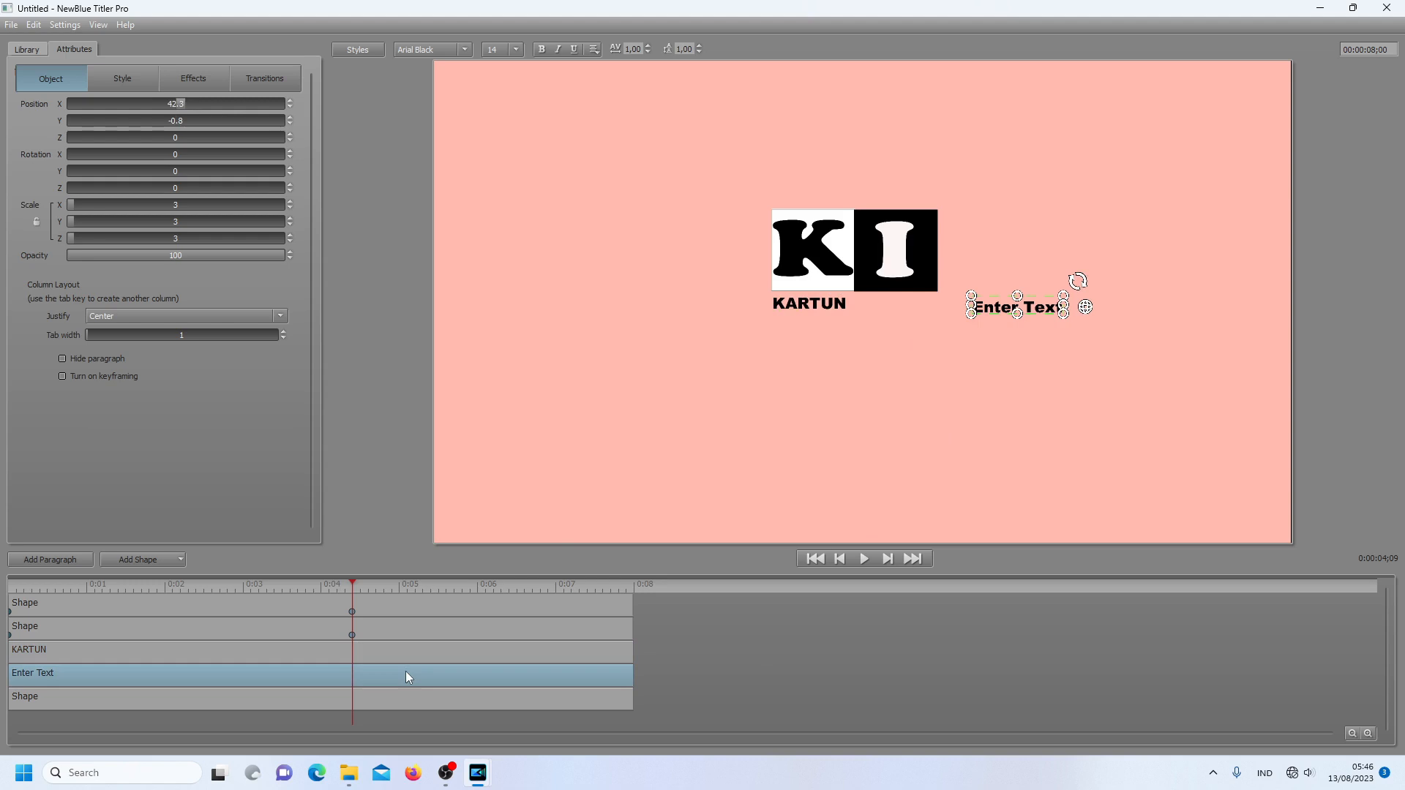
{"action": "right_click", "coordinate": [408, 677]}
{"action": "left_click", "coordinate": [427, 682]}
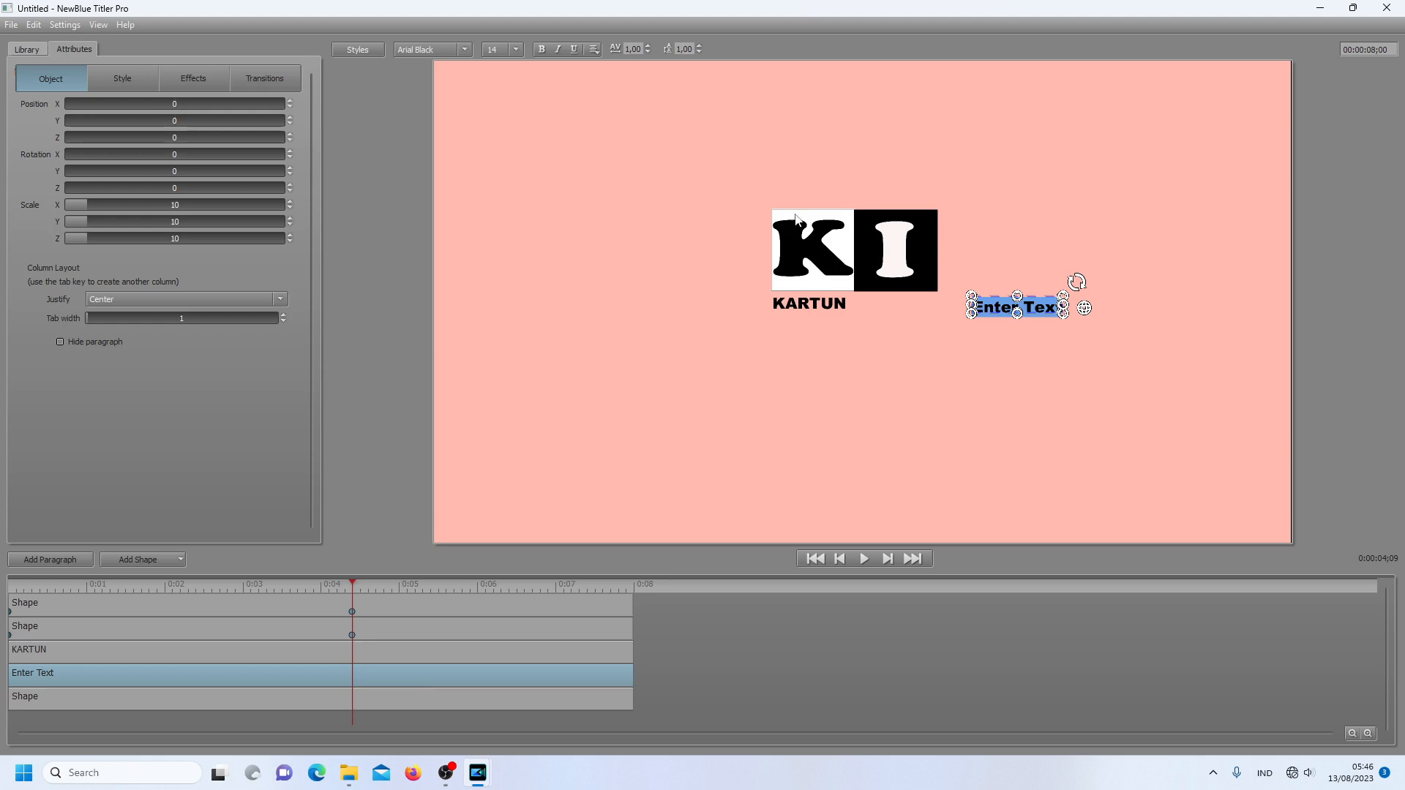
{"action": "type", "text": "INDONESIA"}
{"action": "left_click_drag", "start_coordinate": [1009, 297], "coordinate": [877, 294]}
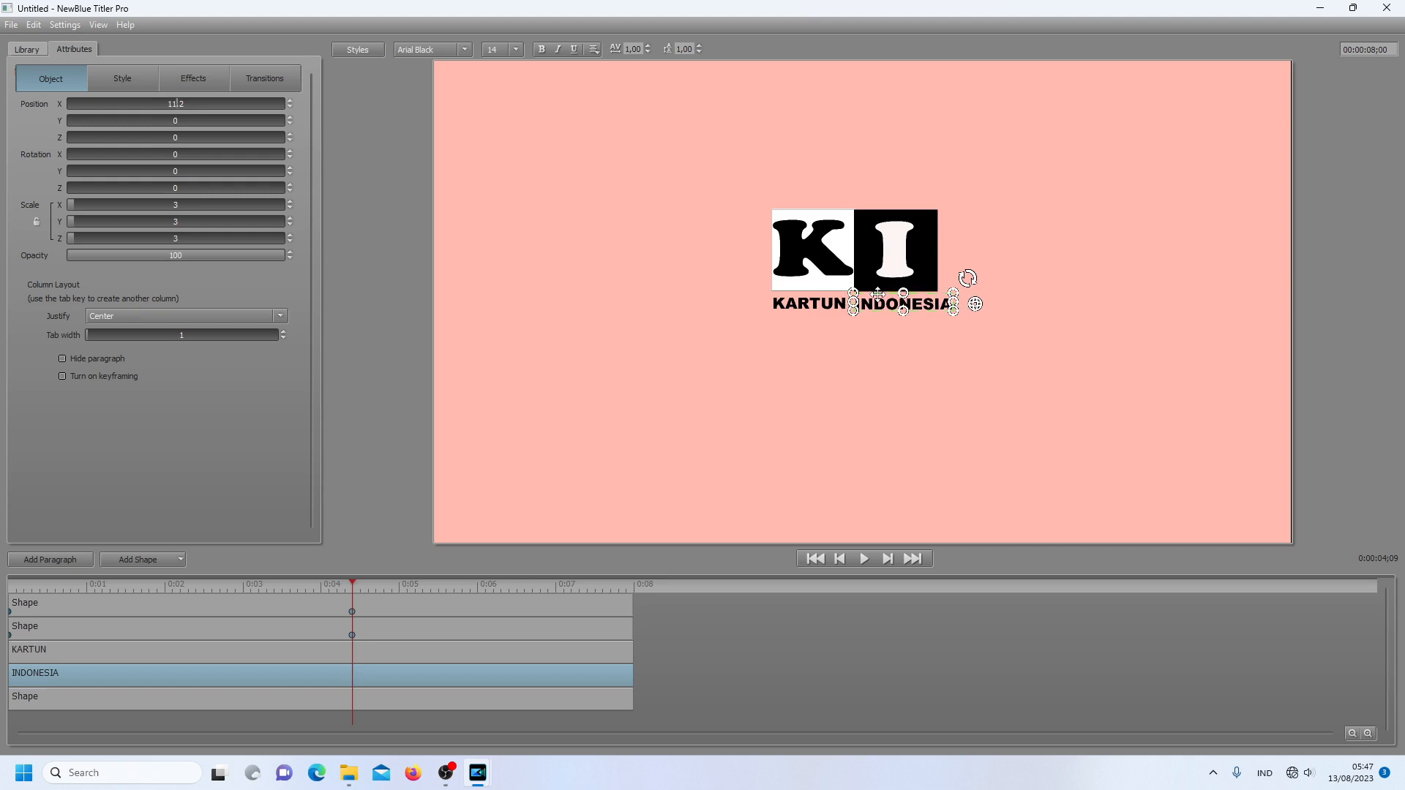
{"action": "left_click", "coordinate": [884, 293]}
{"action": "left_click", "coordinate": [883, 293]}
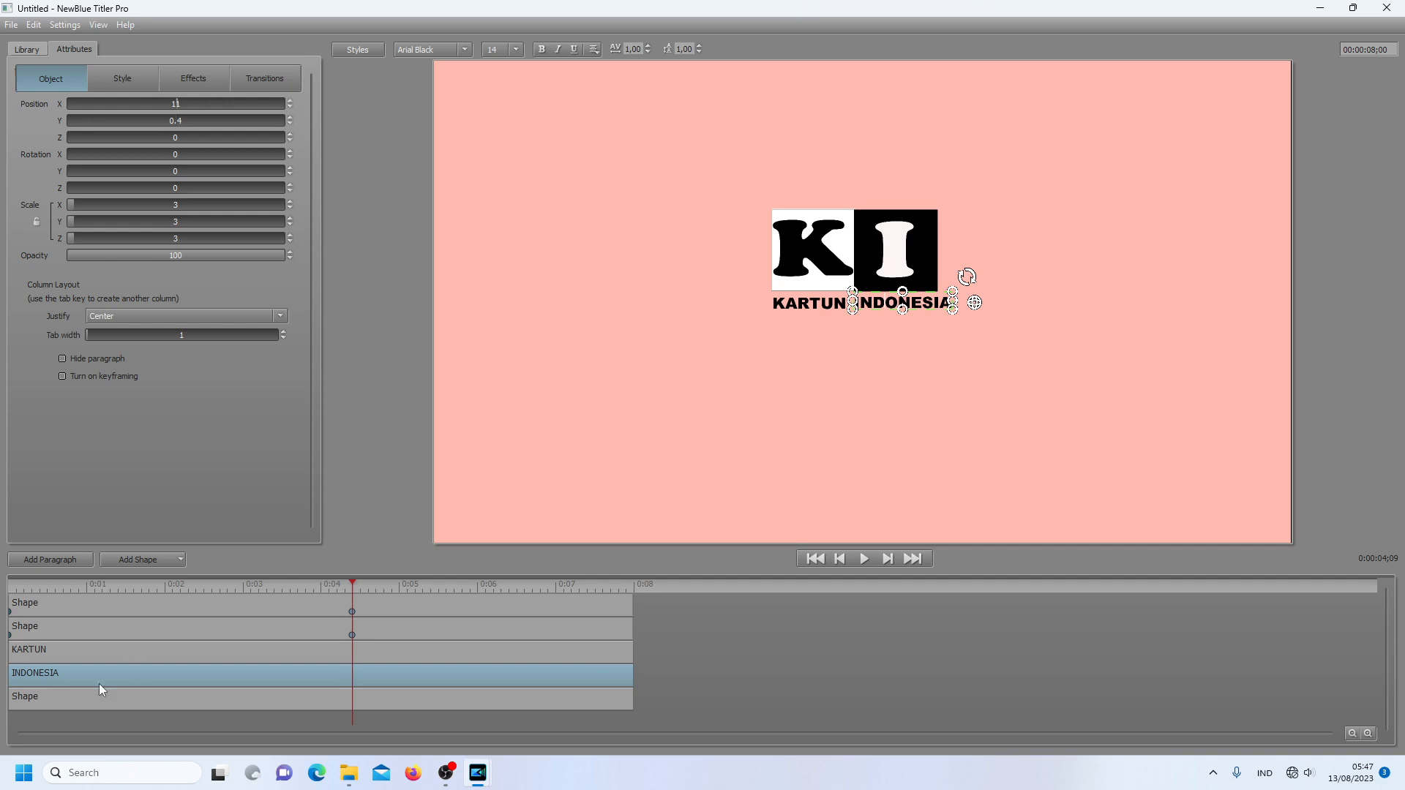
Turn on keyframing for the "INDONESIA" paragraph, with opacity 0 at the start and 100 at 0:00:04;09
{"action": "left_click_drag", "start_coordinate": [350, 584], "coordinate": [9, 584]}
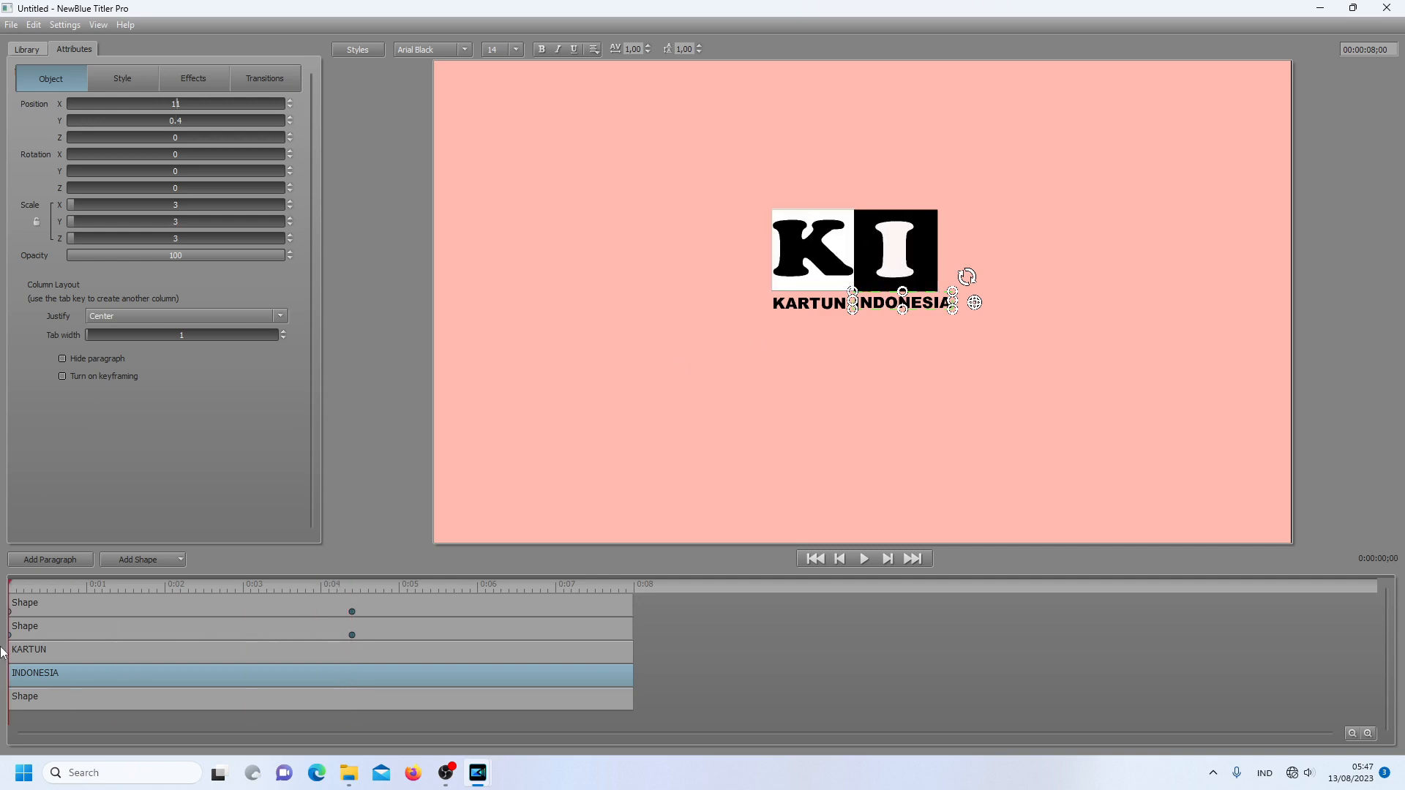
{"action": "left_click", "coordinate": [63, 376]}
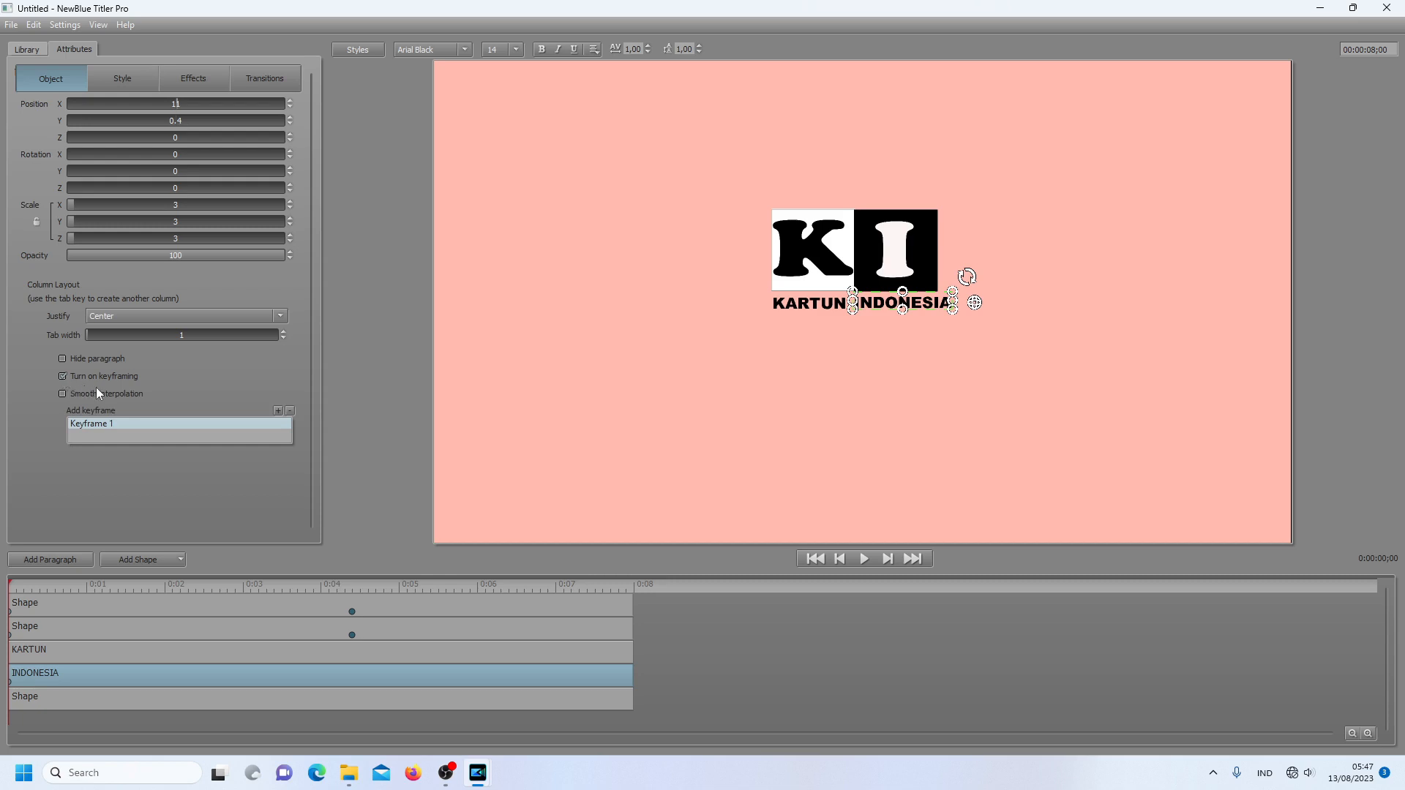
{"action": "left_click_drag", "start_coordinate": [280, 257], "coordinate": [60, 259]}
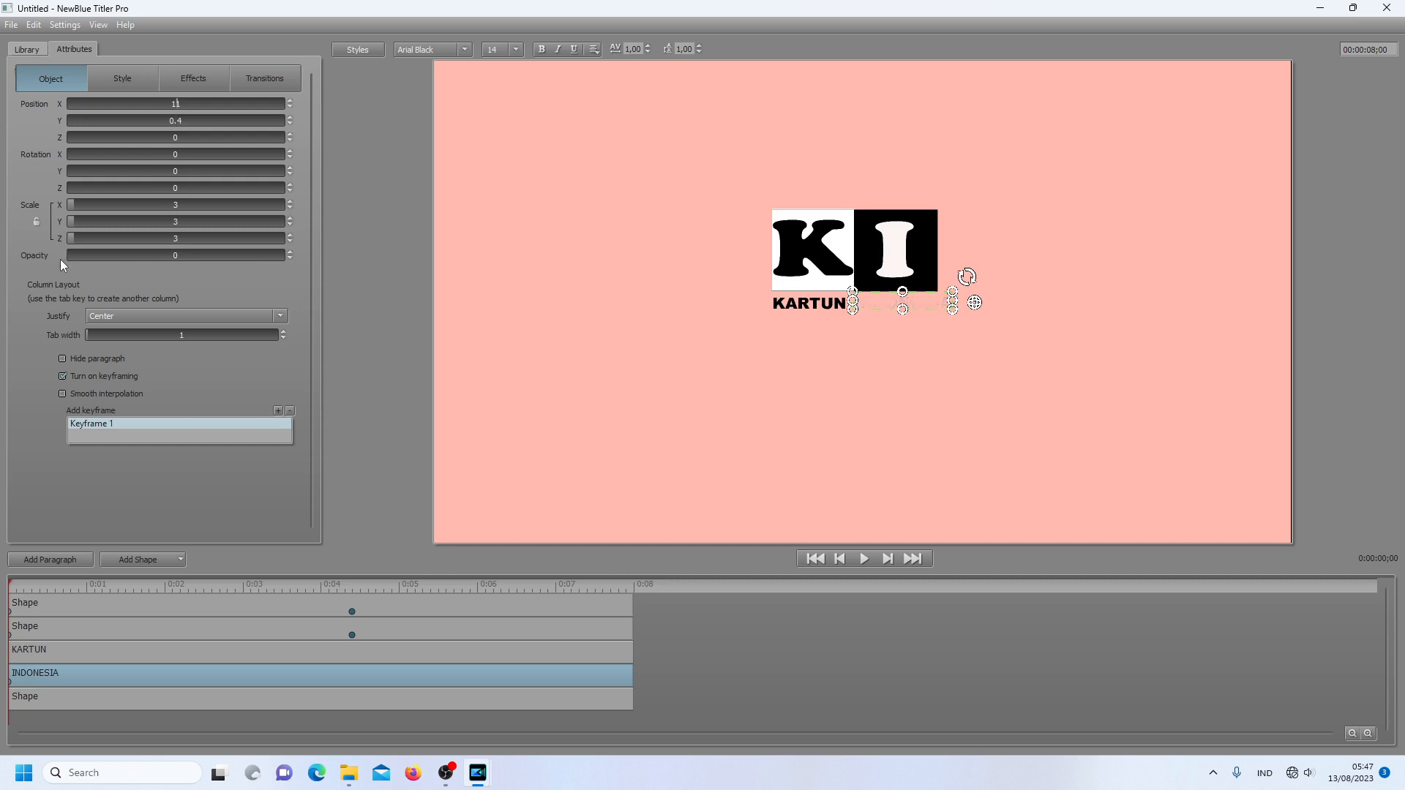
{"action": "left_click", "coordinate": [12, 585]}
{"action": "left_click_drag", "start_coordinate": [12, 586], "coordinate": [353, 583]}
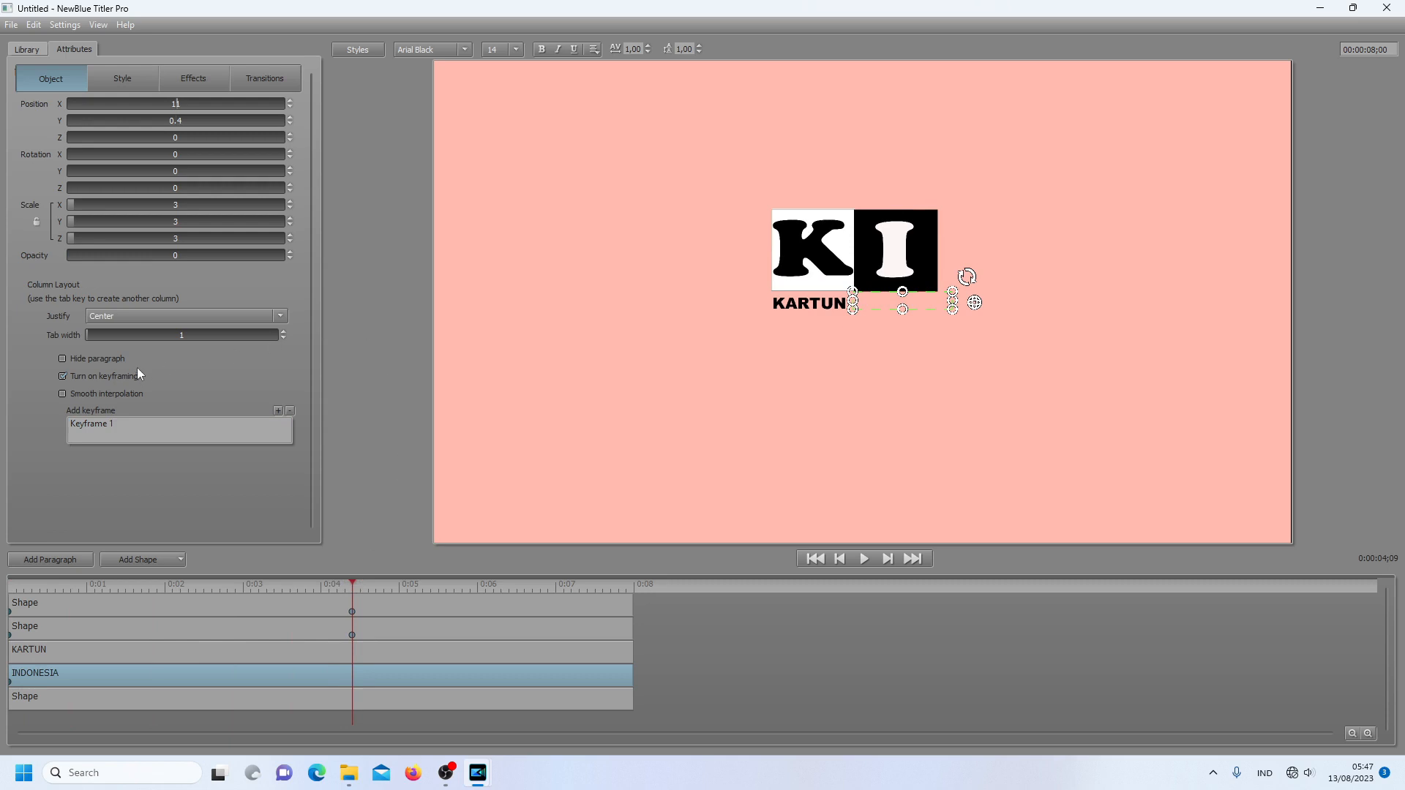
{"action": "left_click", "coordinate": [282, 257]}
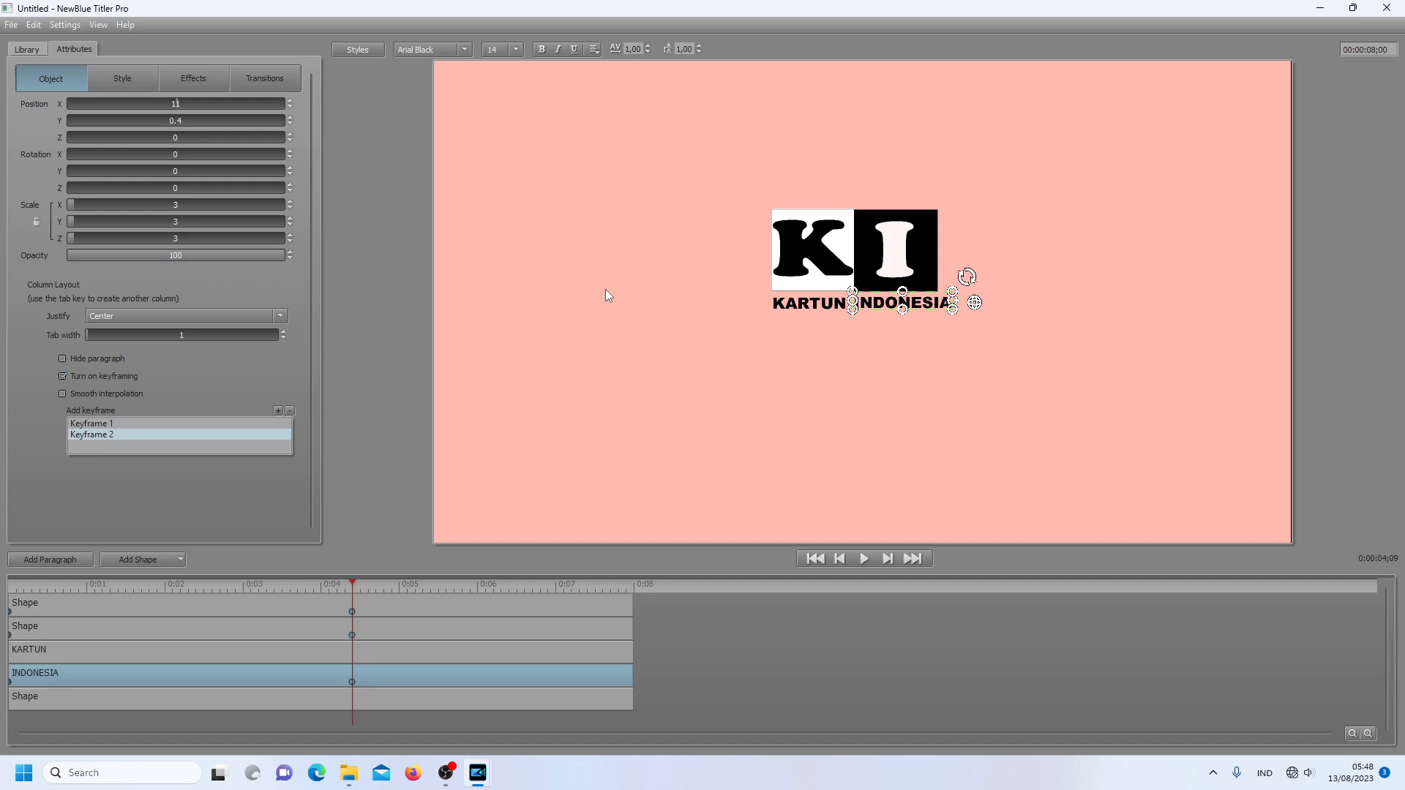
Keyframe the "KARTUN" paragraph's opacity from 0 at the start to 100 at 0:00:04;09, and close the title editor to return to PowerDirector
{"action": "left_click_drag", "start_coordinate": [353, 584], "coordinate": [11, 584]}
{"action": "left_click", "coordinate": [82, 658]}
{"action": "left_click", "coordinate": [62, 376]}
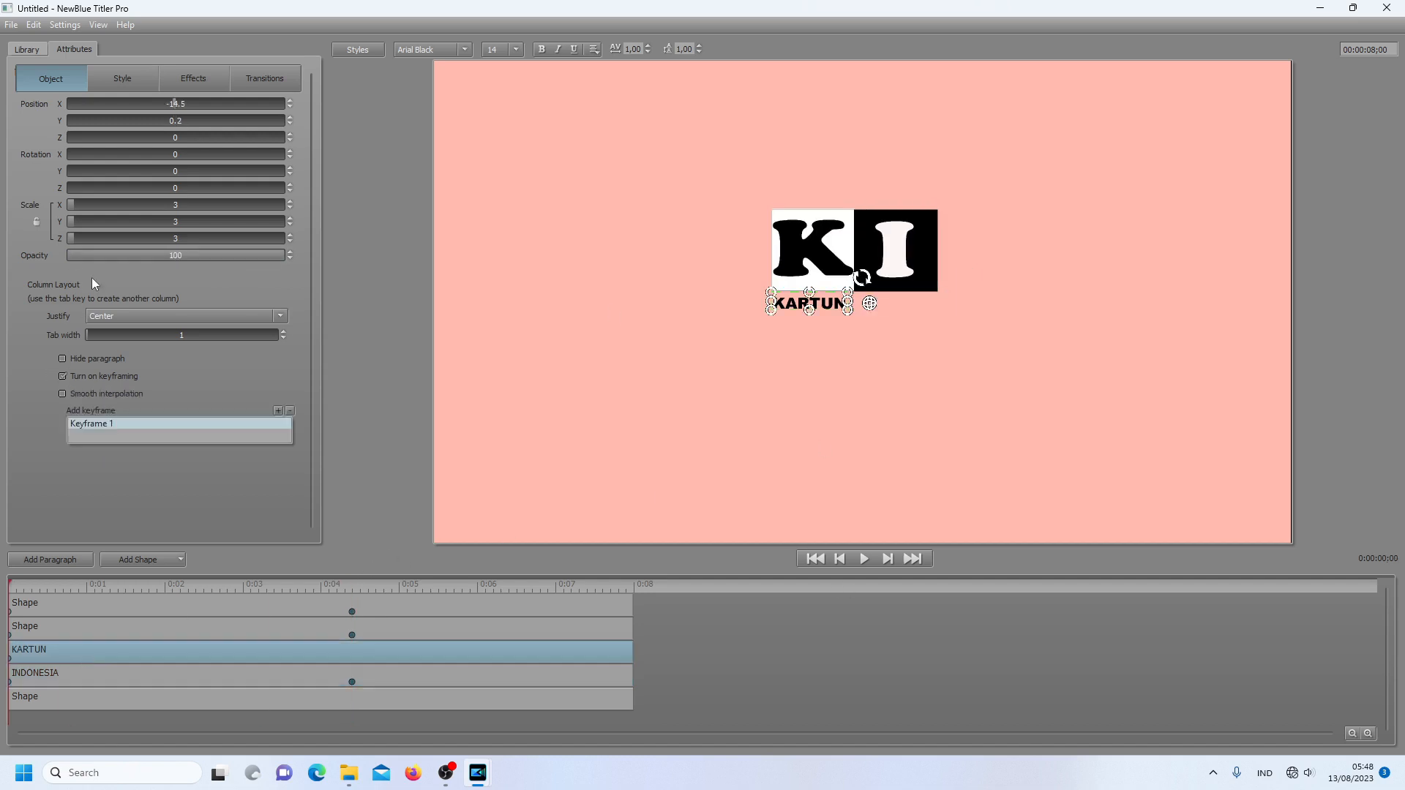
{"action": "left_click", "coordinate": [70, 255]}
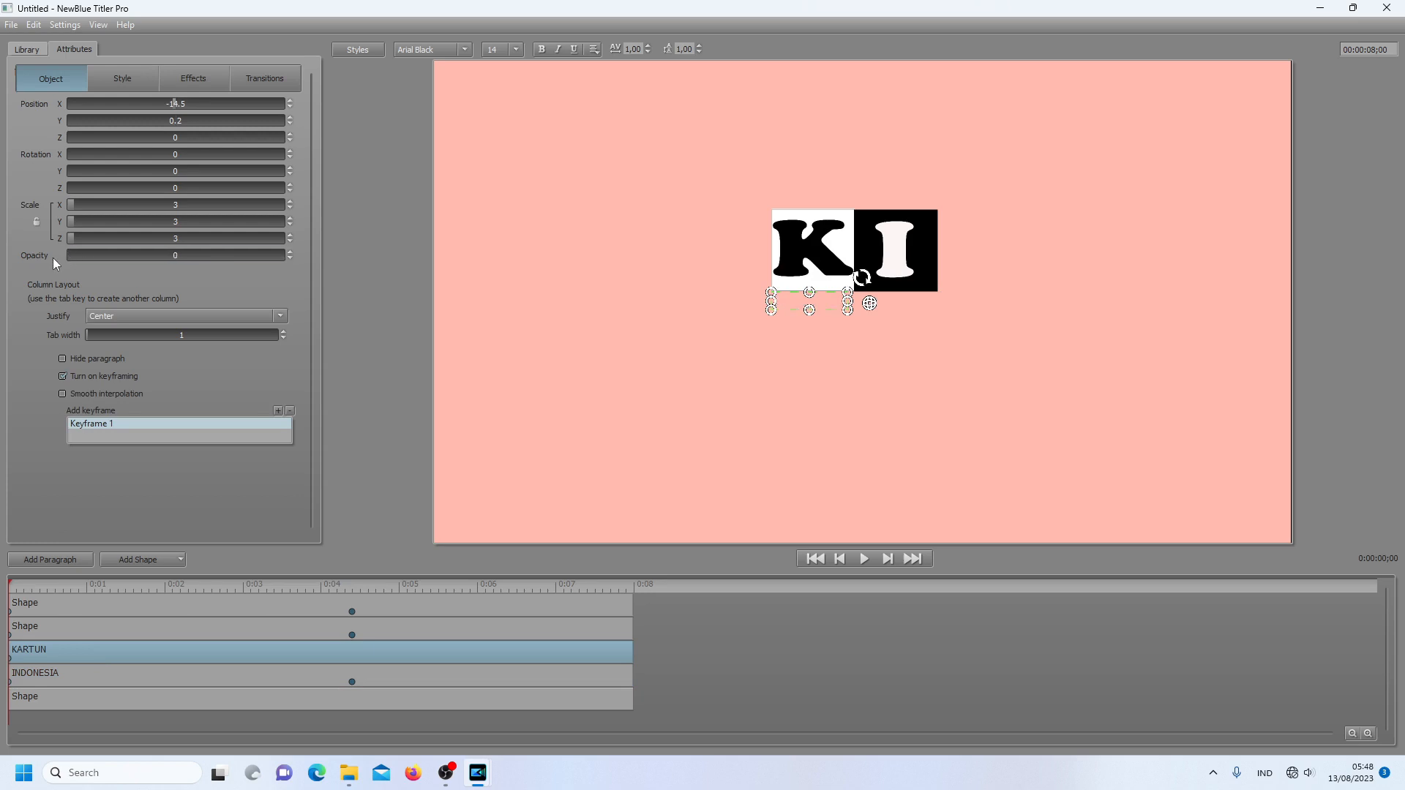
{"action": "left_click_drag", "start_coordinate": [10, 584], "coordinate": [352, 583]}
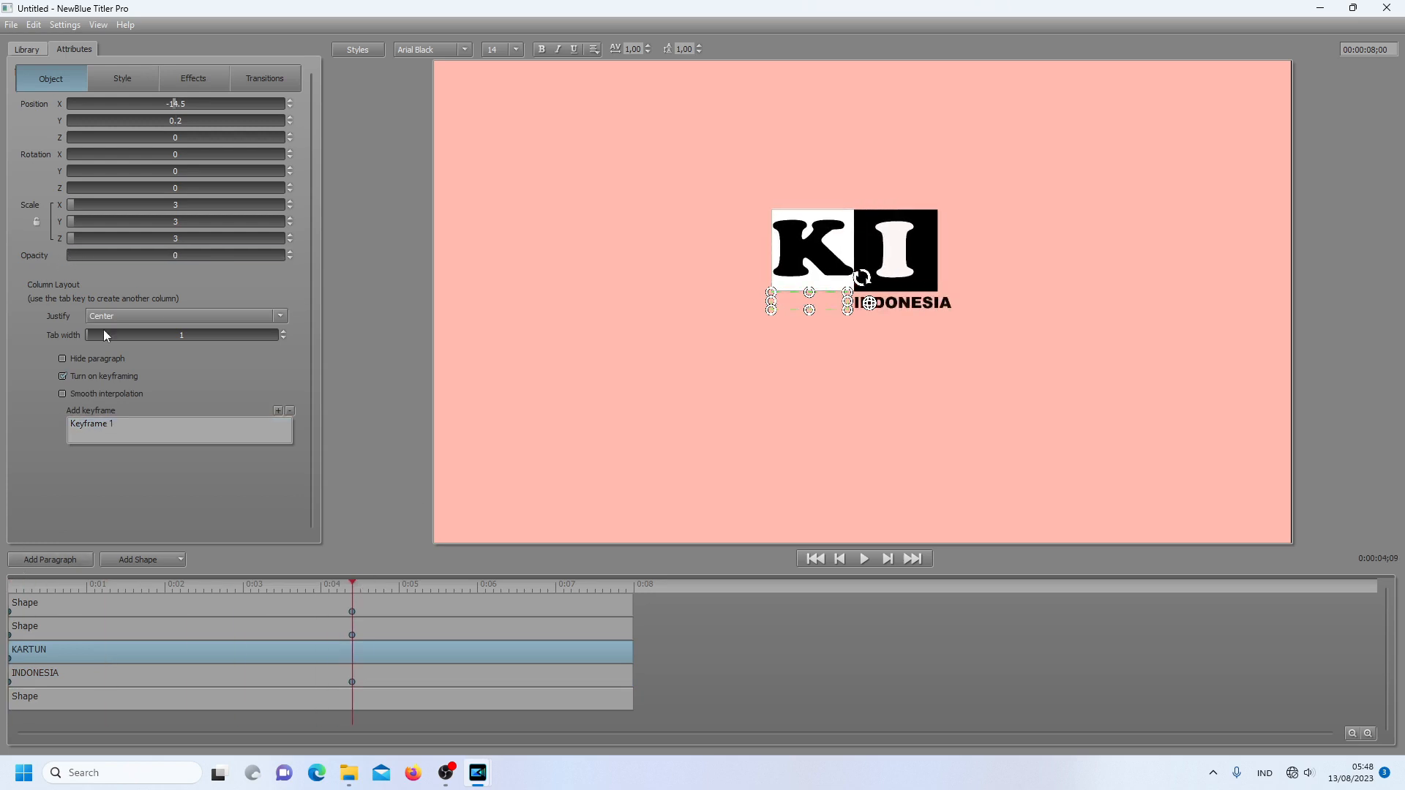
{"action": "left_click_drag", "start_coordinate": [236, 254], "coordinate": [283, 256]}
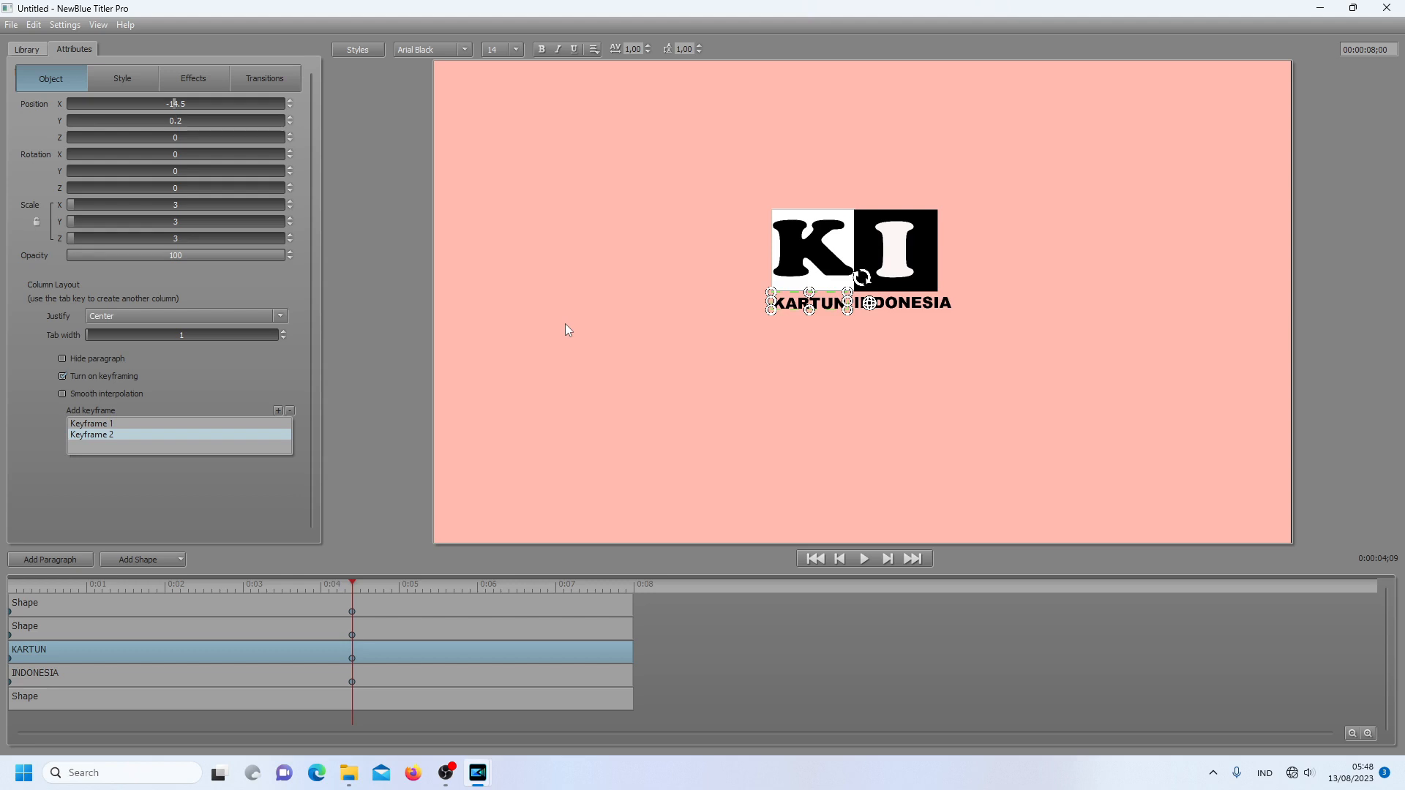
{"action": "left_click", "coordinate": [1398, 7]}
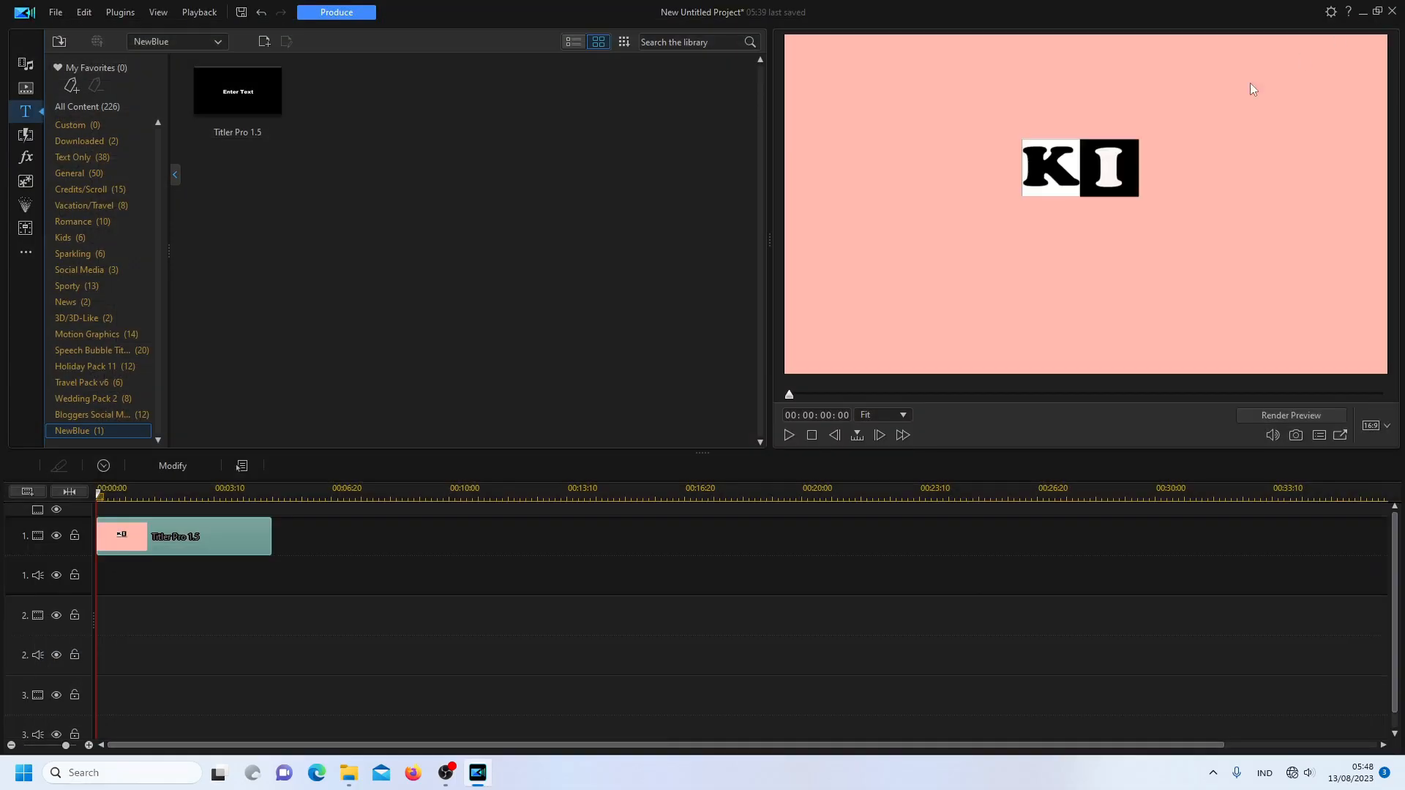